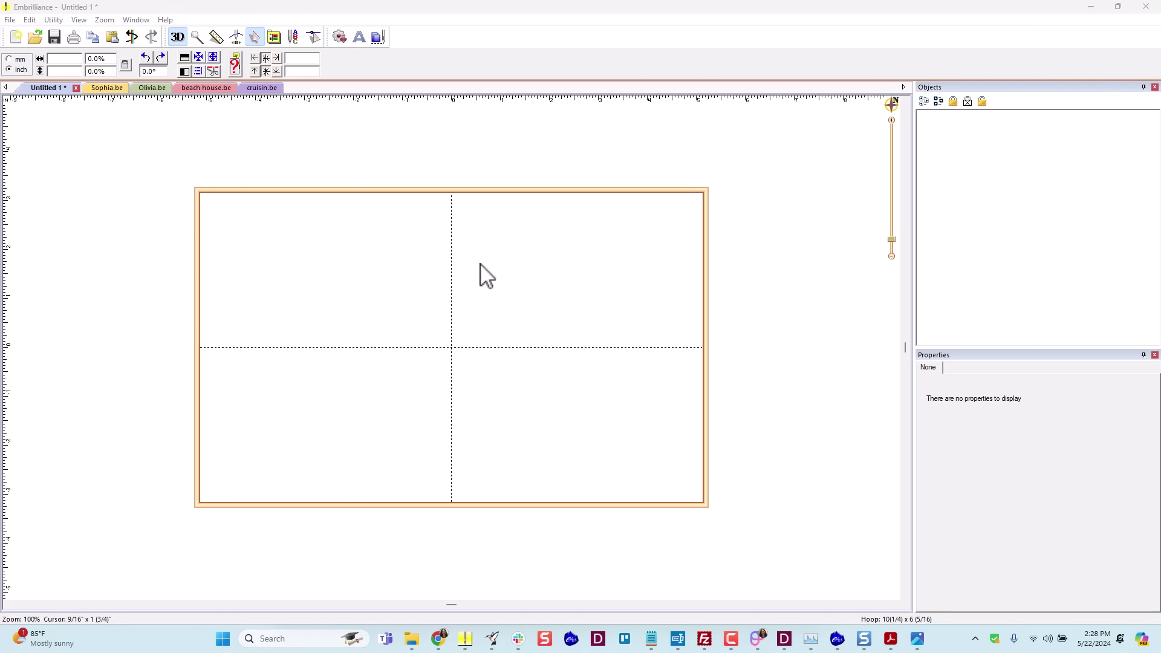
# - Switch the design to the 160mm x 260mm hoop and rotate it to landscape orientation
pyautogui.click(274, 38)
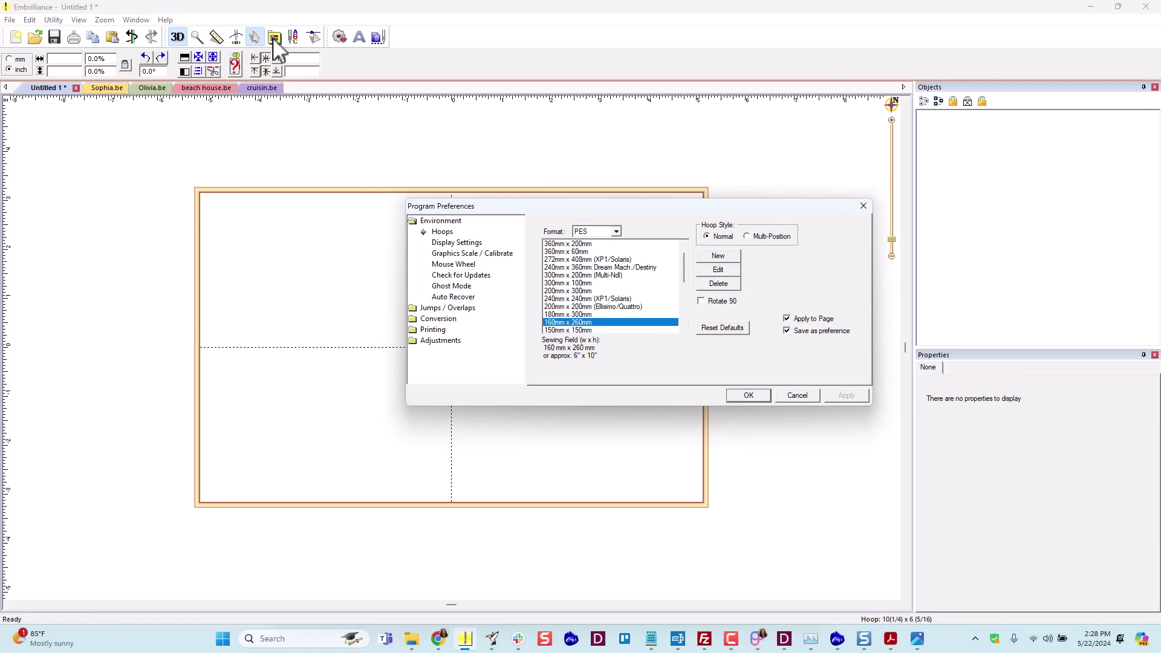
pyautogui.click(564, 325)
pyautogui.click(748, 395)
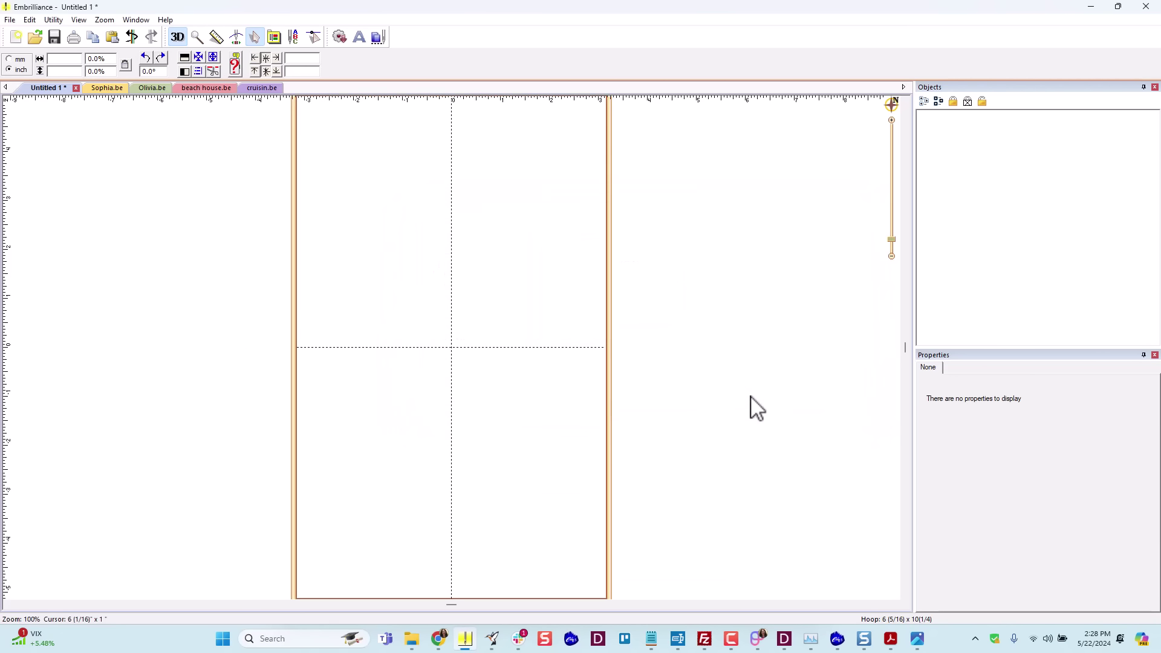
pyautogui.click(901, 620)
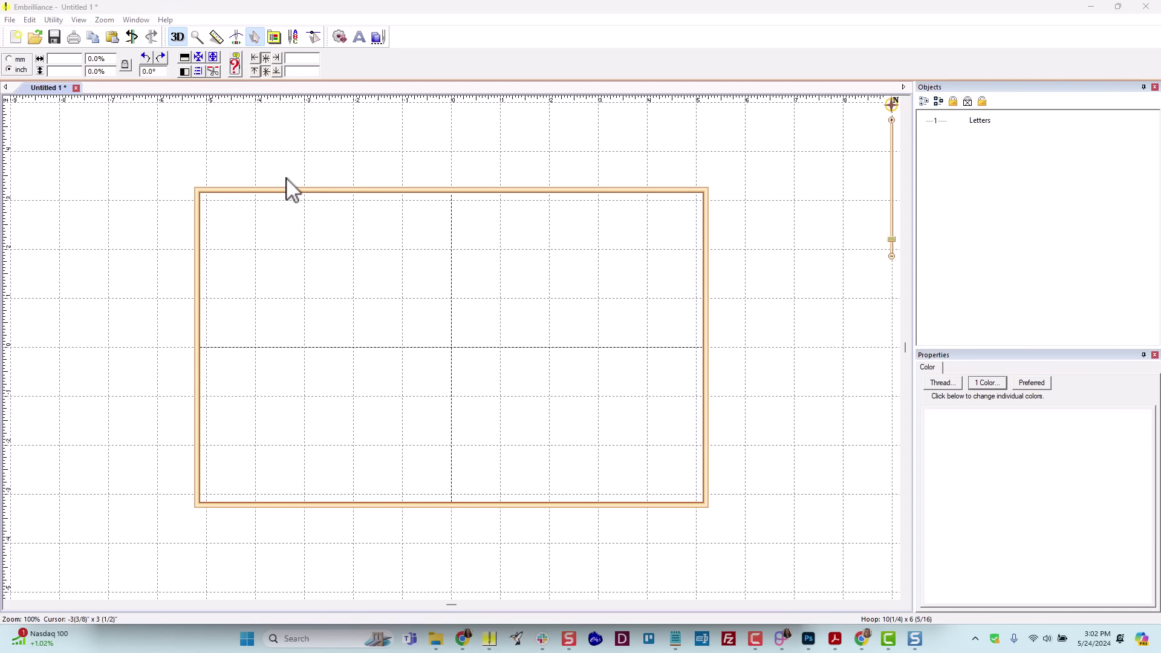
# - Add lettering reading 'Sophia' at the centre of the hoop
pyautogui.click(359, 38)
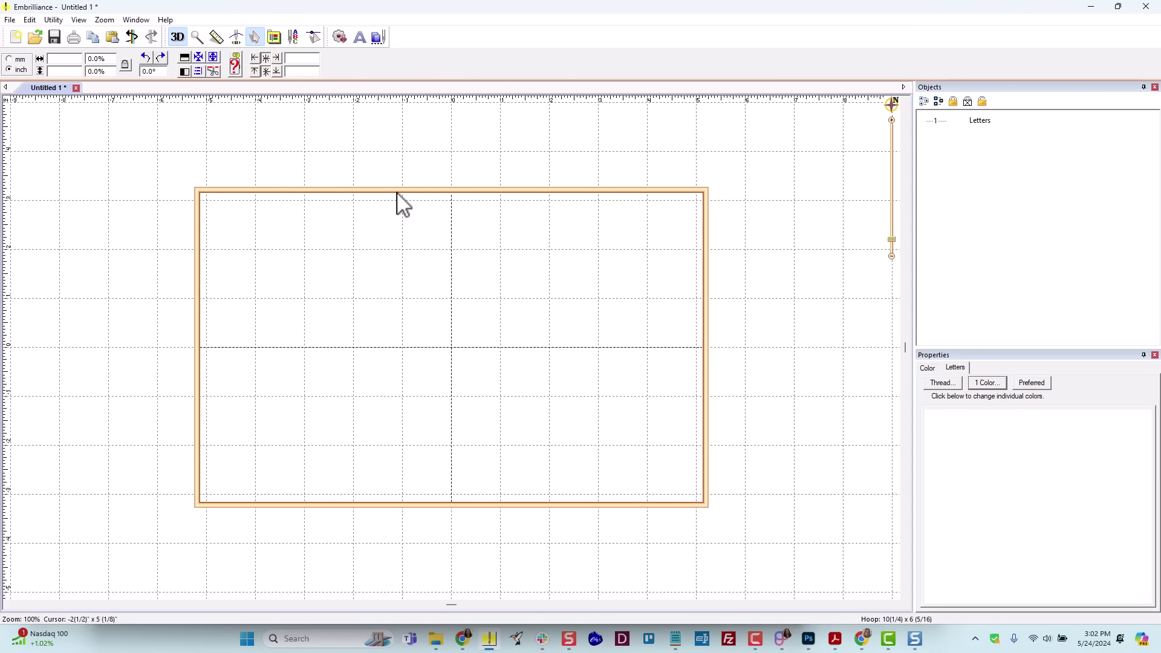
pyautogui.doubleClick(956, 407)
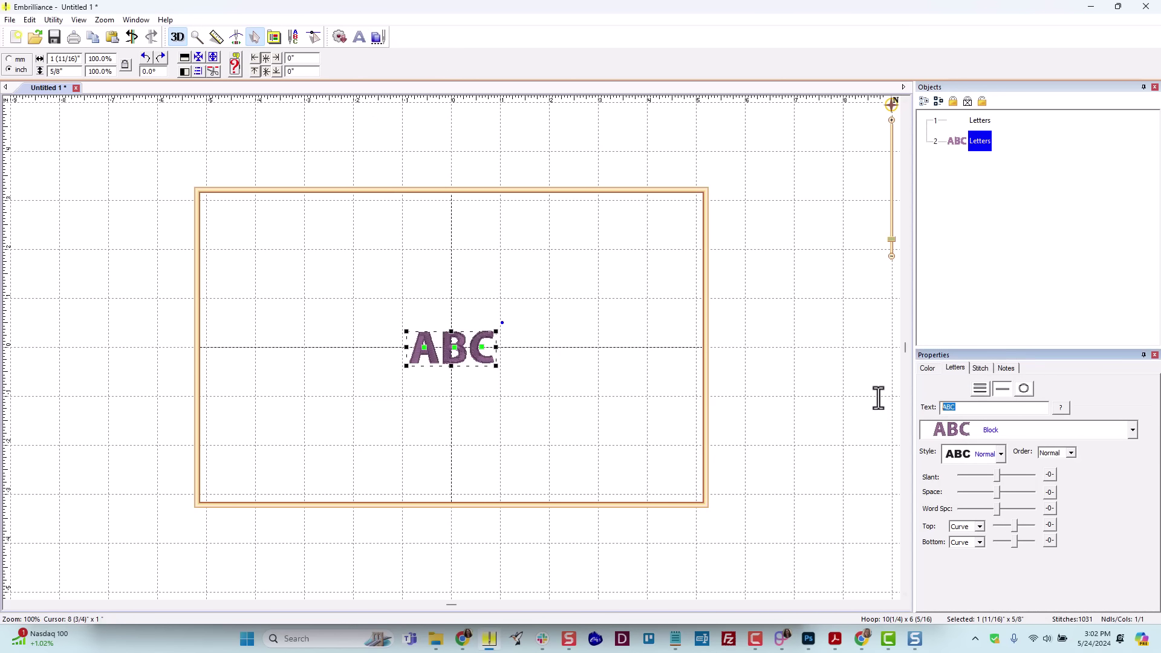
pyautogui.write('Sophia')
pyautogui.press('Return')
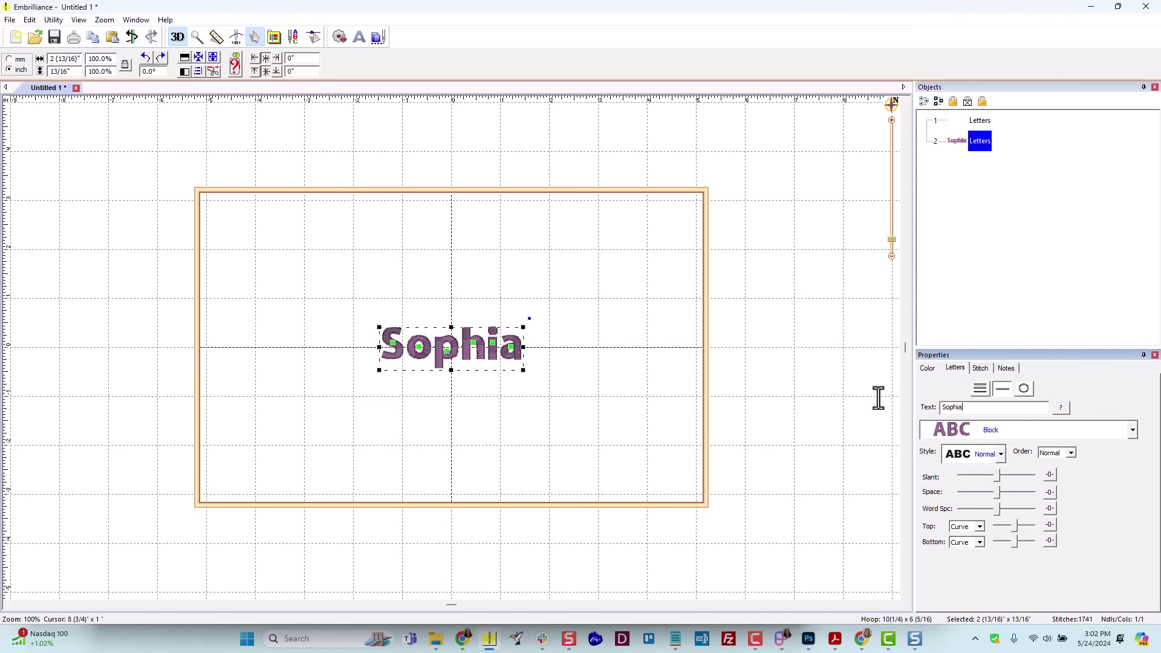
# - Compare the DBJJDaisyDoodle 3_0in, 3_5in and 4_0in fonts, settling on DBJJDaisyDoodle 3_5in
pyautogui.click(962, 432)
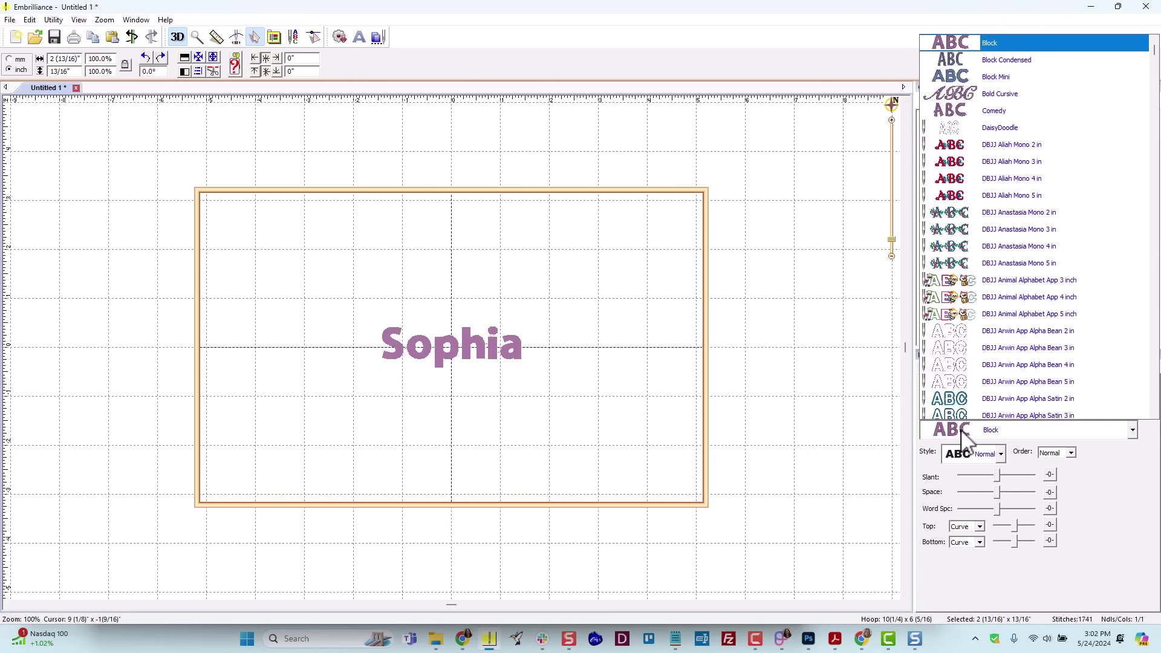
pyautogui.scroll(-15, 962, 433)
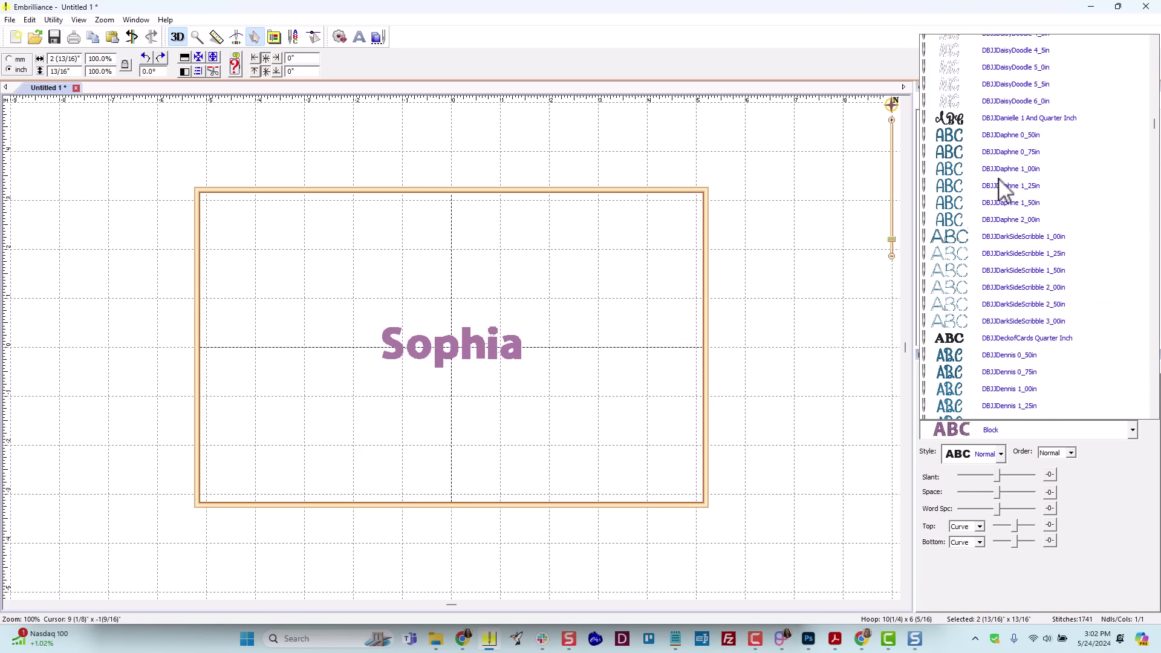
pyautogui.scroll(2, 1004, 191)
pyautogui.click(1011, 80)
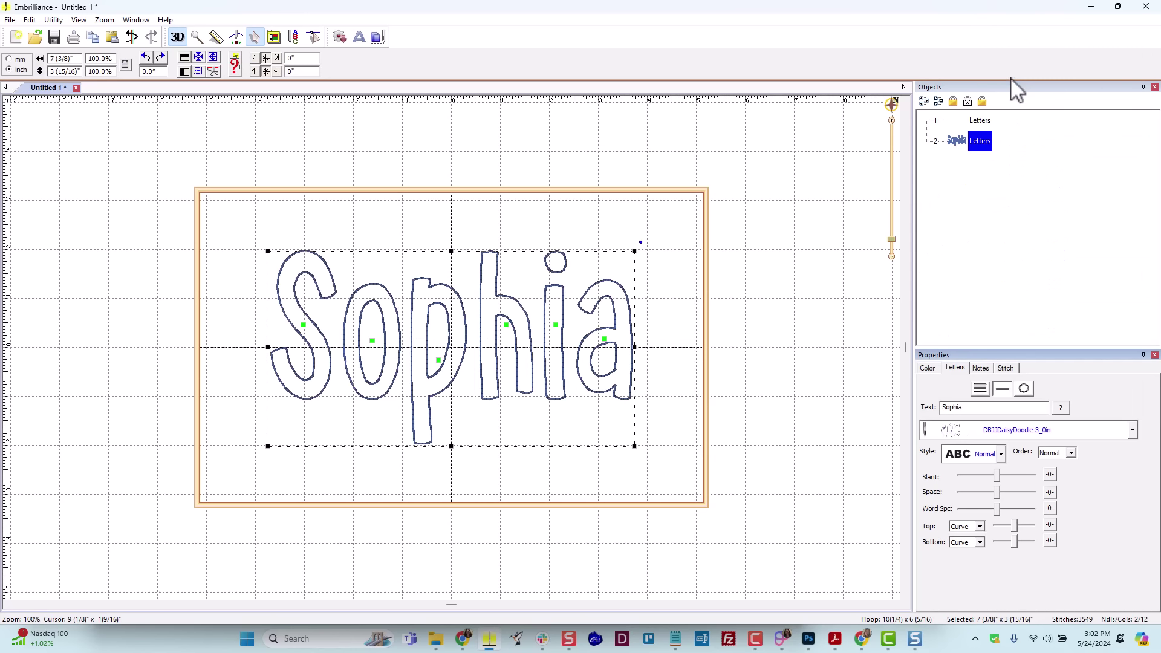
pyautogui.click(1030, 432)
pyautogui.click(1021, 43)
pyautogui.click(1045, 431)
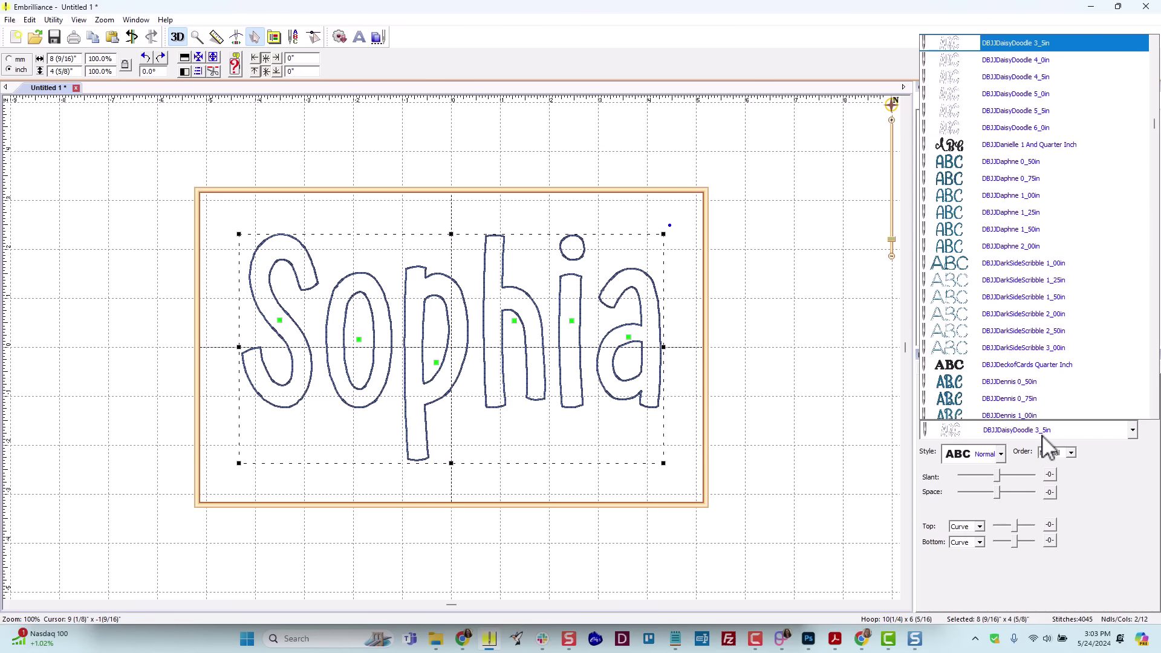
pyautogui.scroll(-1, 1004, 54)
pyautogui.click(1004, 44)
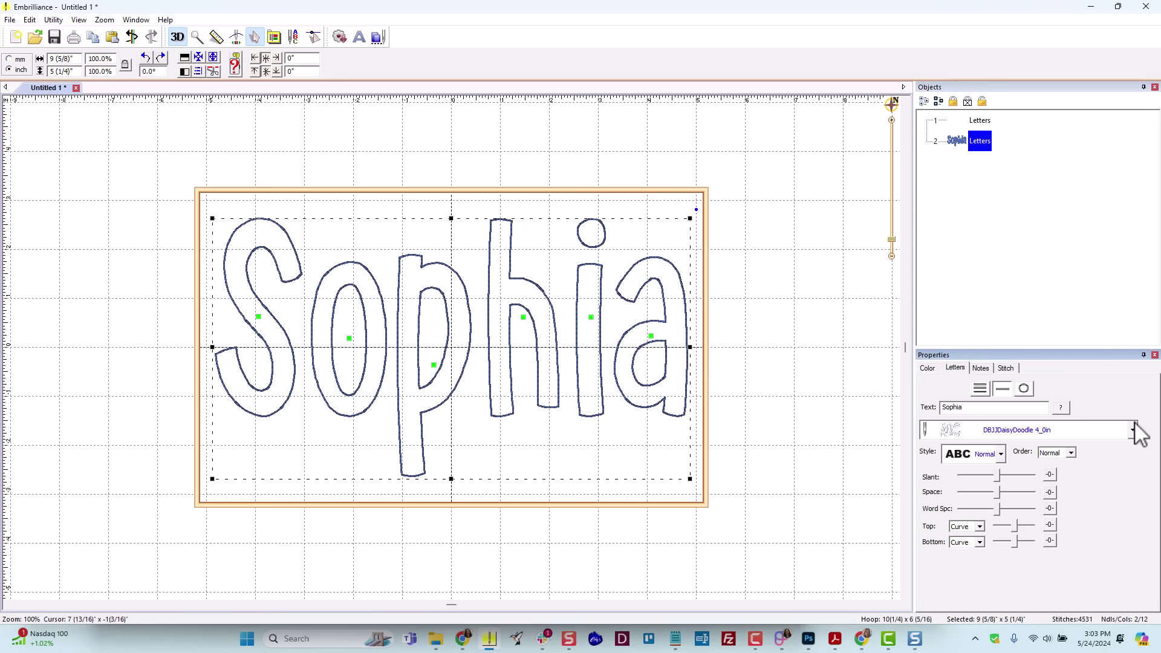
pyautogui.click(1085, 432)
pyautogui.scroll(1, 1052, 228)
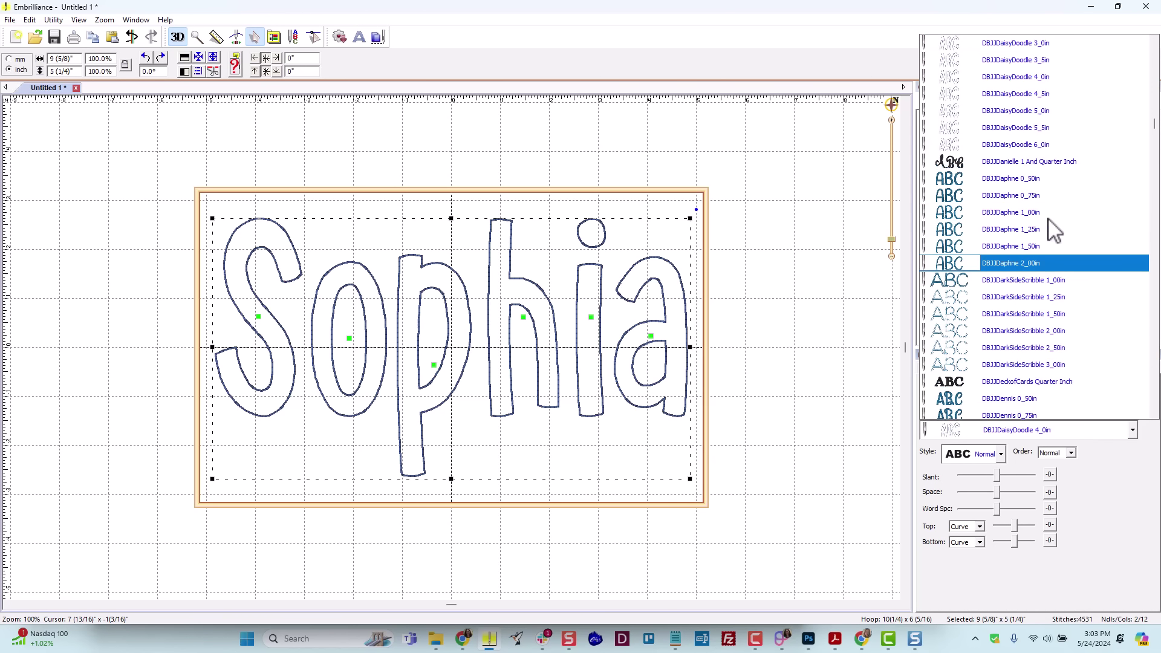
pyautogui.click(1029, 59)
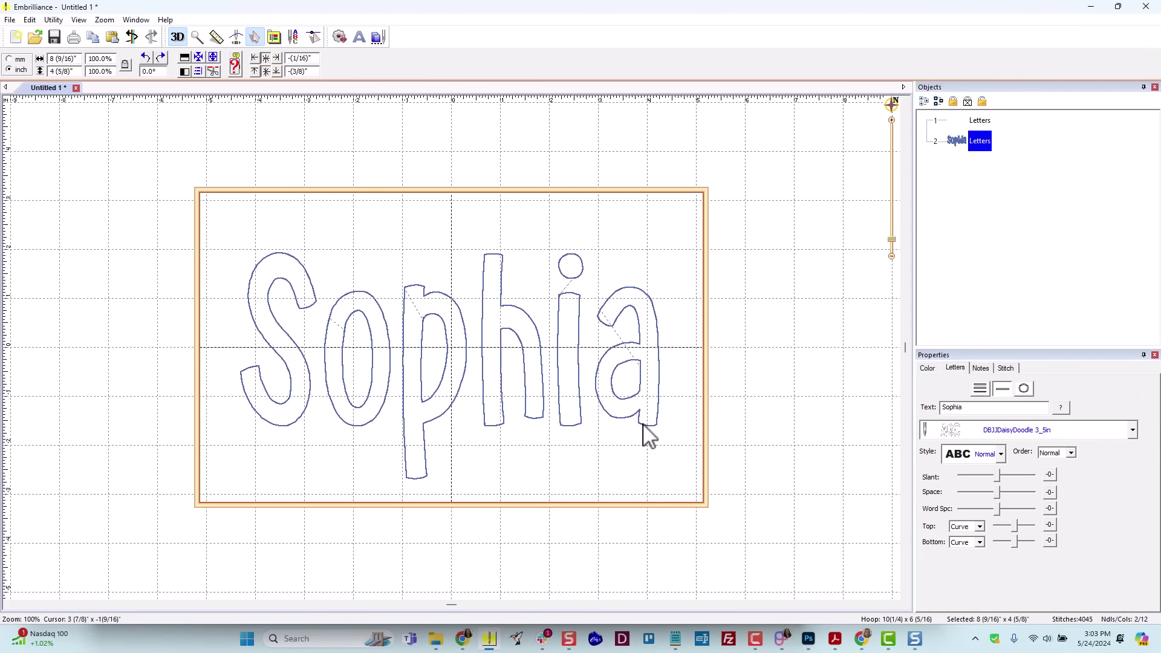
# - In multi-line mode, widen Sophia's letter spacing so the name measures 8 15/16" x 4 5/8"
pyautogui.click(650, 430)
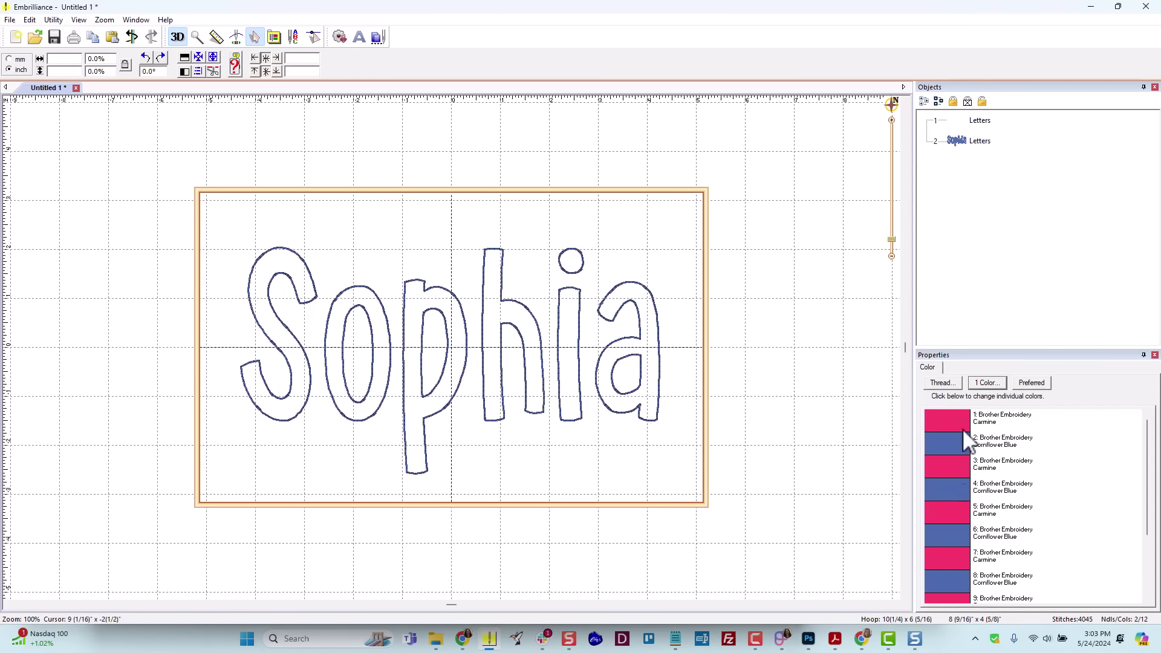
pyautogui.click(955, 143)
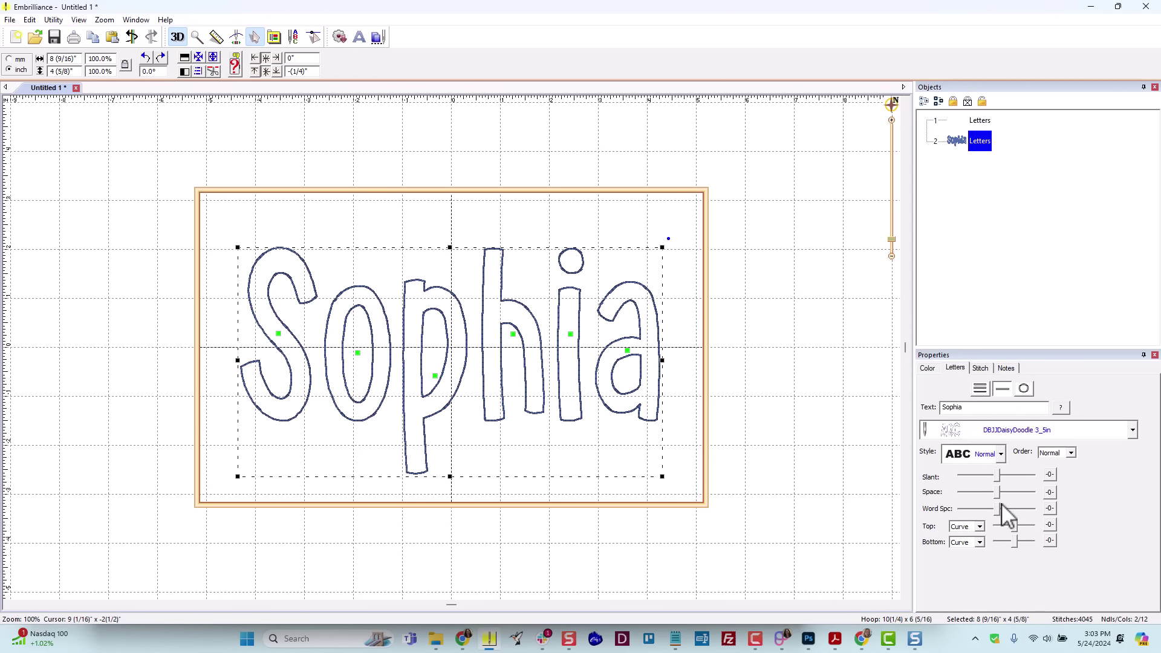
pyautogui.click(980, 388)
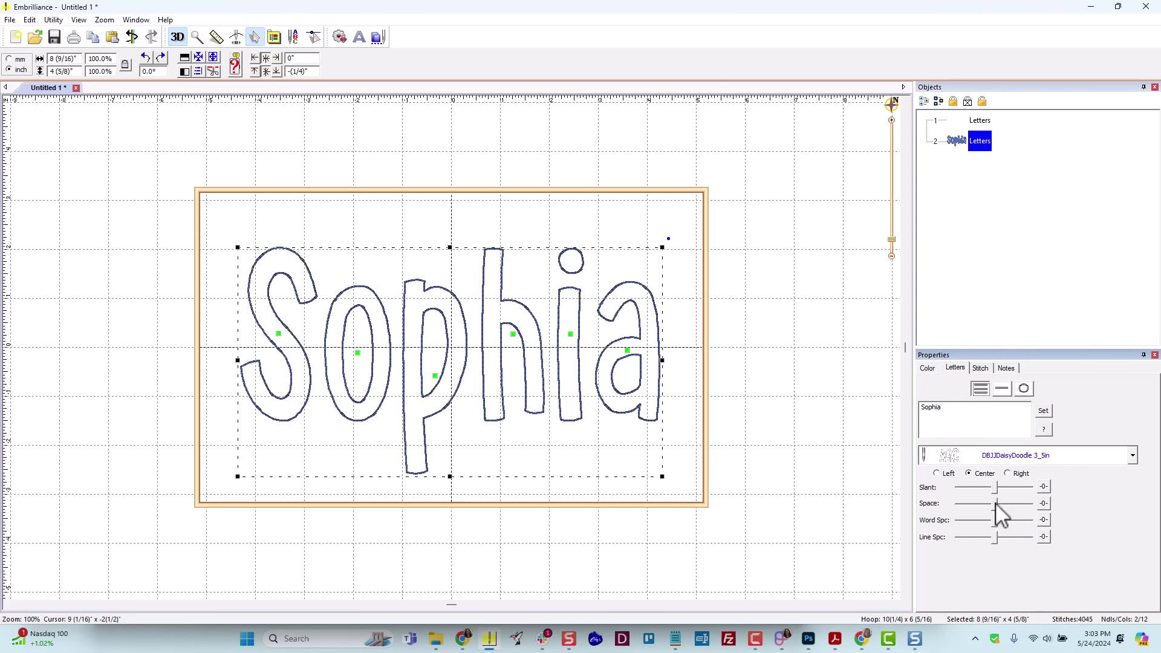
pyautogui.moveTo(995, 503); pyautogui.dragTo(1000, 503)
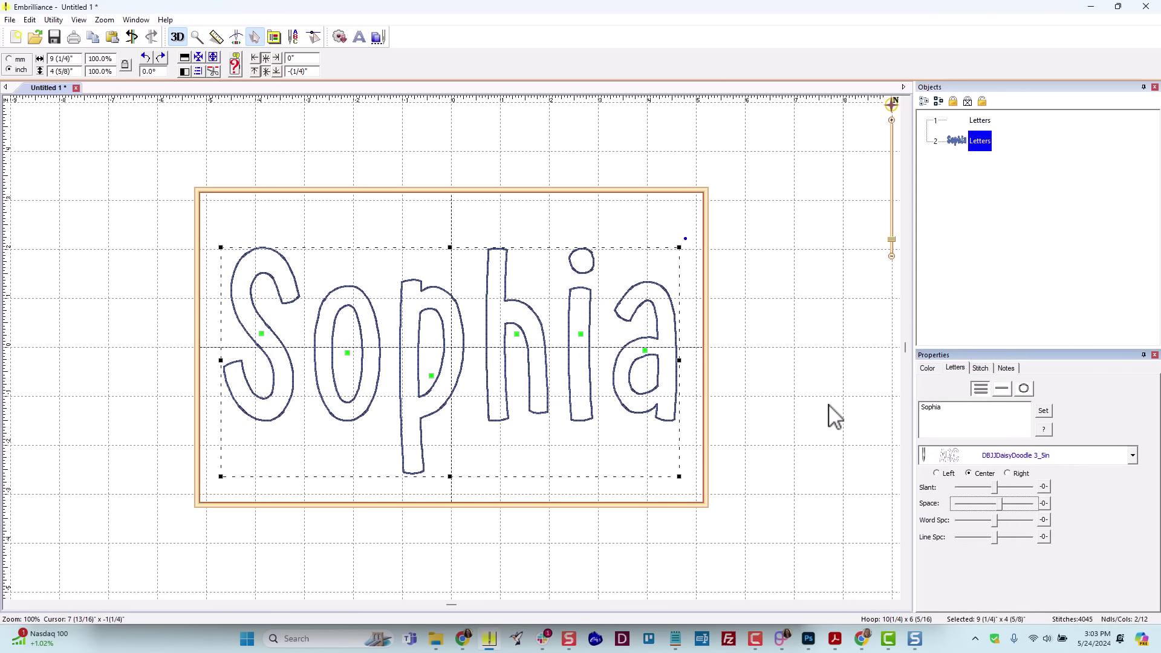
pyautogui.click(993, 507)
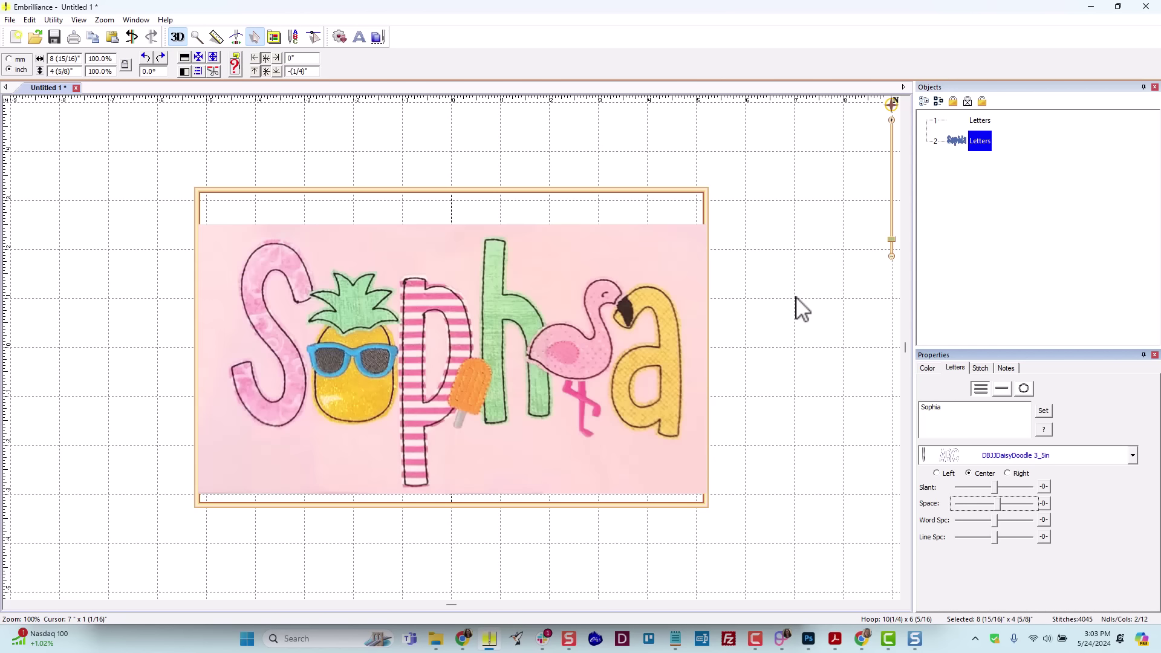
pyautogui.hotkey('shift', 'F10')
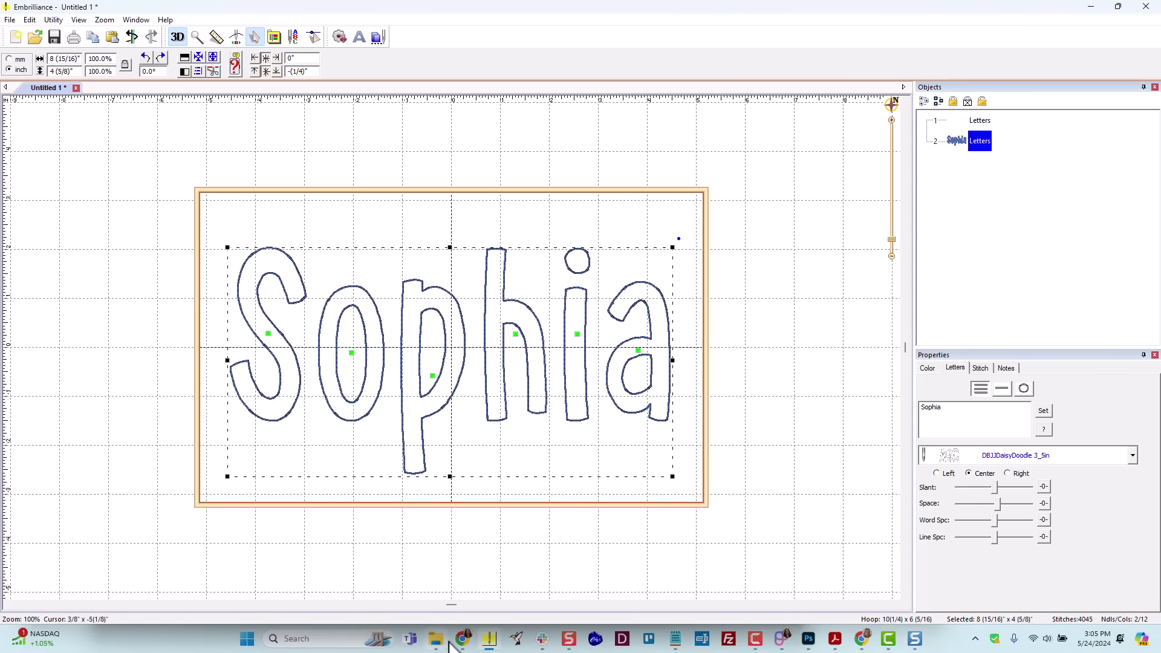
# - Open the DBJJTropicalAlphaEmbellishKit-PES 3.5 inch folder in File Explorer and widen the Name column
pyautogui.click(435, 642)
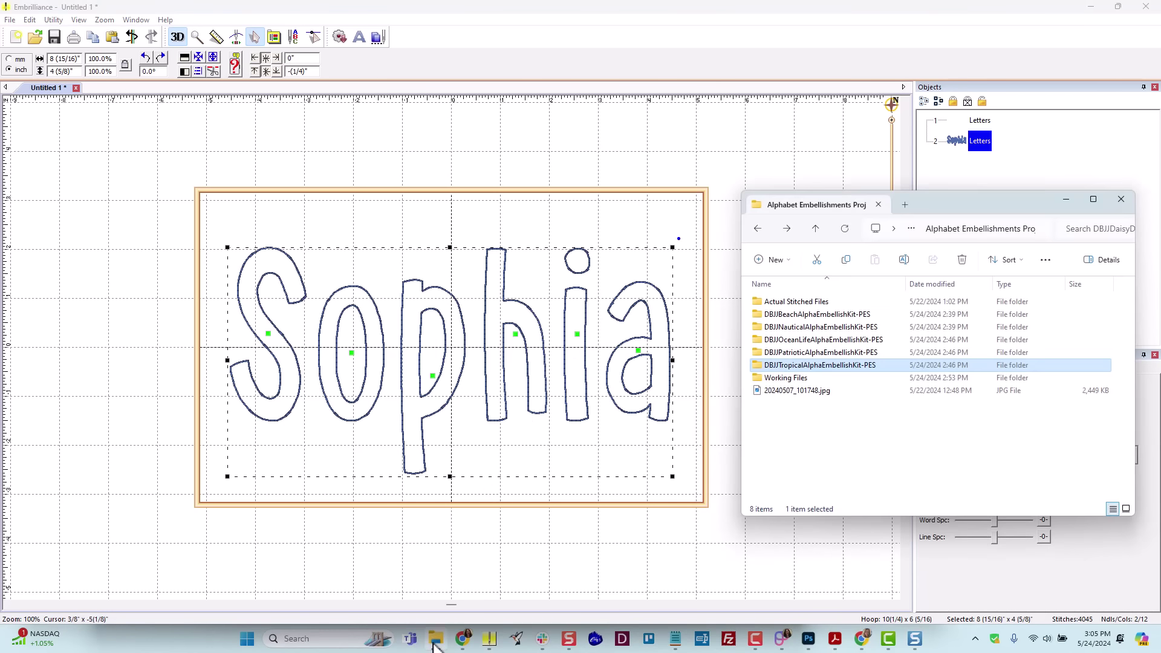
pyautogui.doubleClick(781, 366)
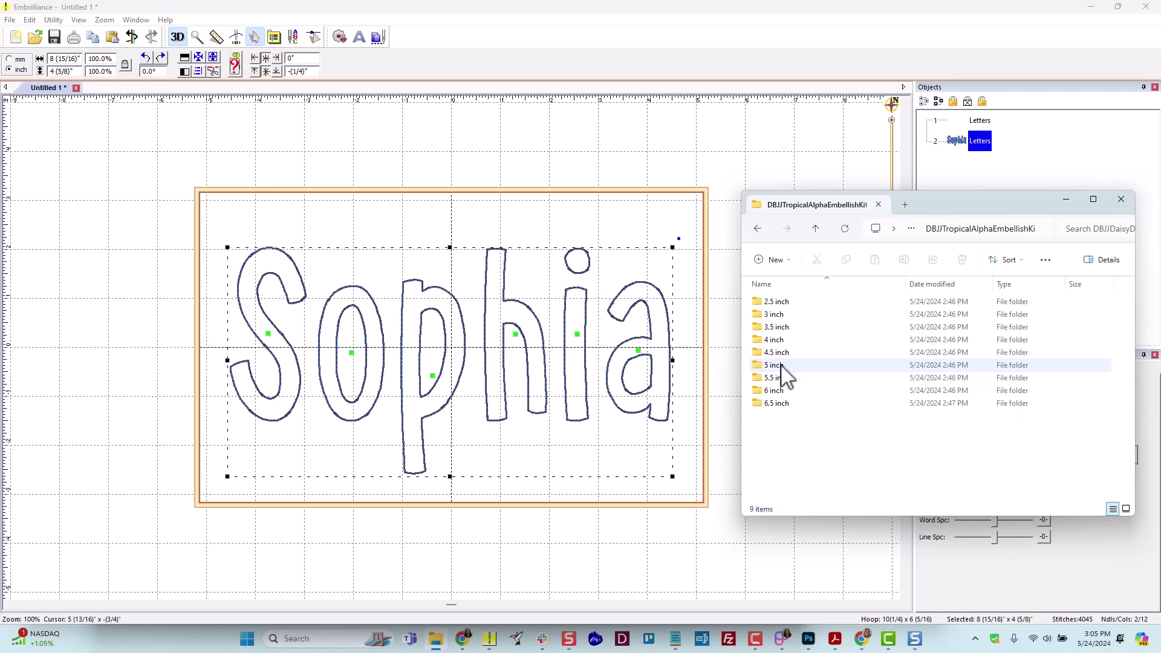
pyautogui.doubleClick(780, 329)
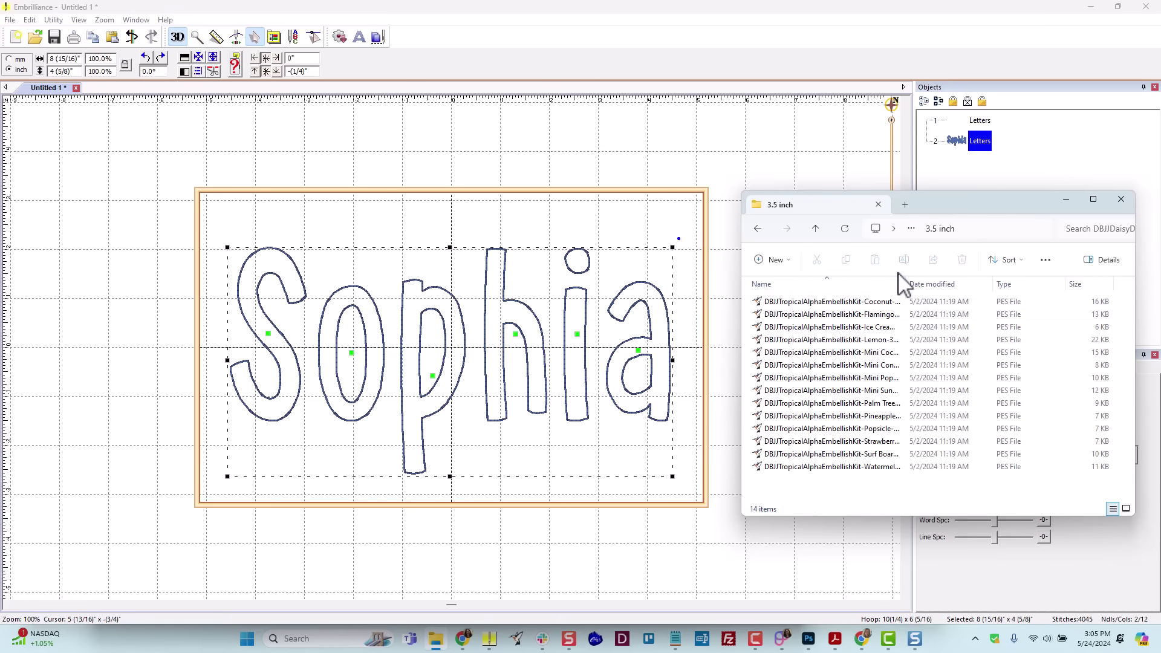
pyautogui.moveTo(903, 281); pyautogui.dragTo(970, 289)
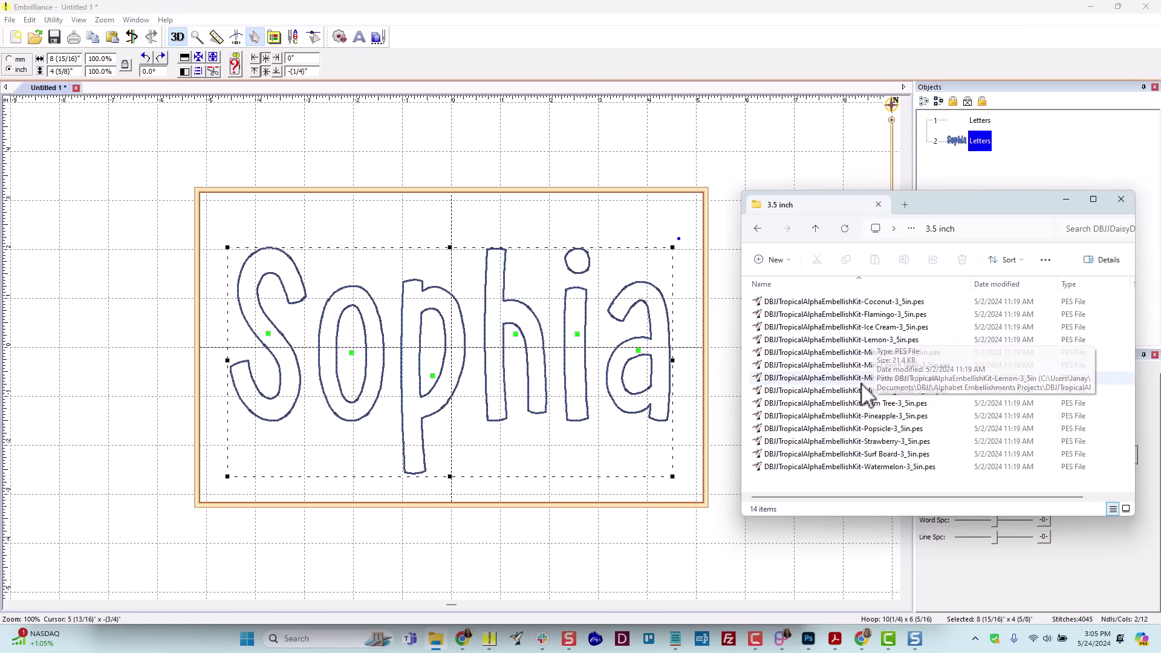
# - Drag the Pineapple-3_5in embellishment into the hoop and place it on the letter o
pyautogui.click(858, 416)
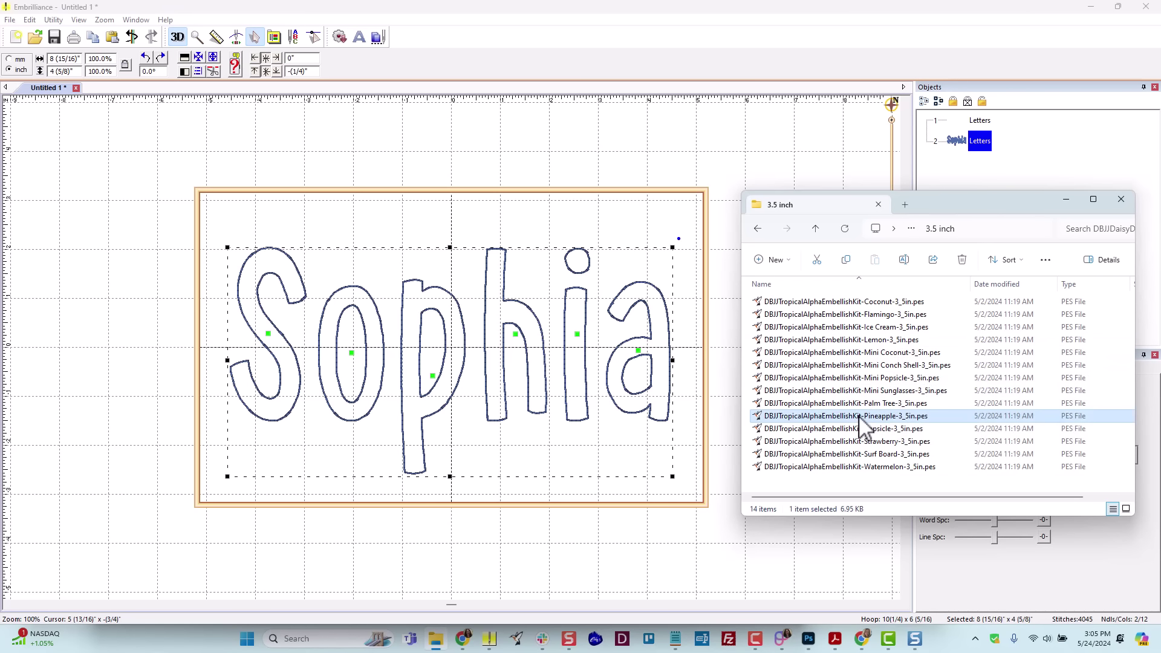
pyautogui.moveTo(858, 416); pyautogui.dragTo(356, 366)
pyautogui.moveTo(464, 420); pyautogui.dragTo(362, 422)
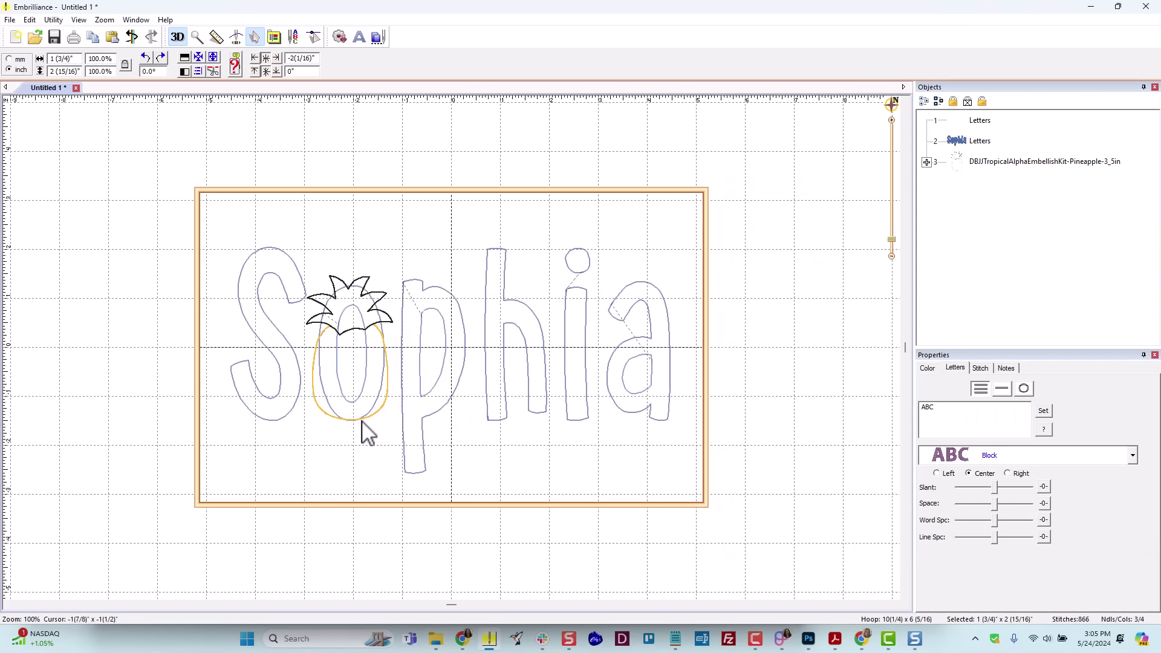
pyautogui.click(362, 422)
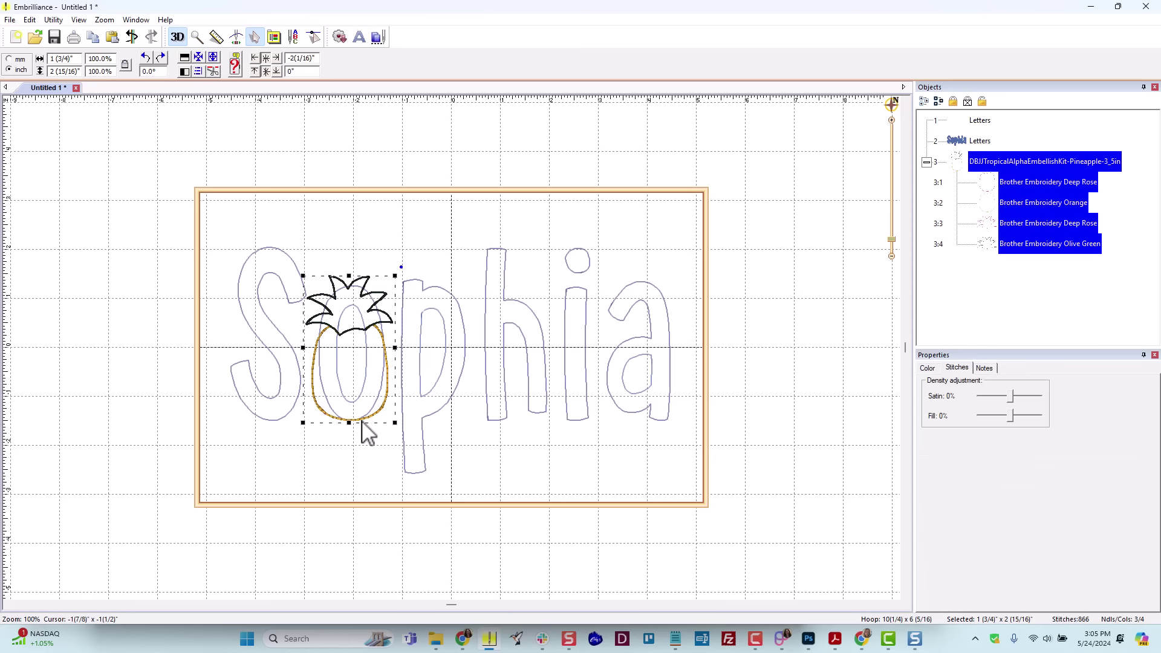
# - Add the Flamingo-3_5in embellishment over the i between the h and a
pyautogui.click(436, 639)
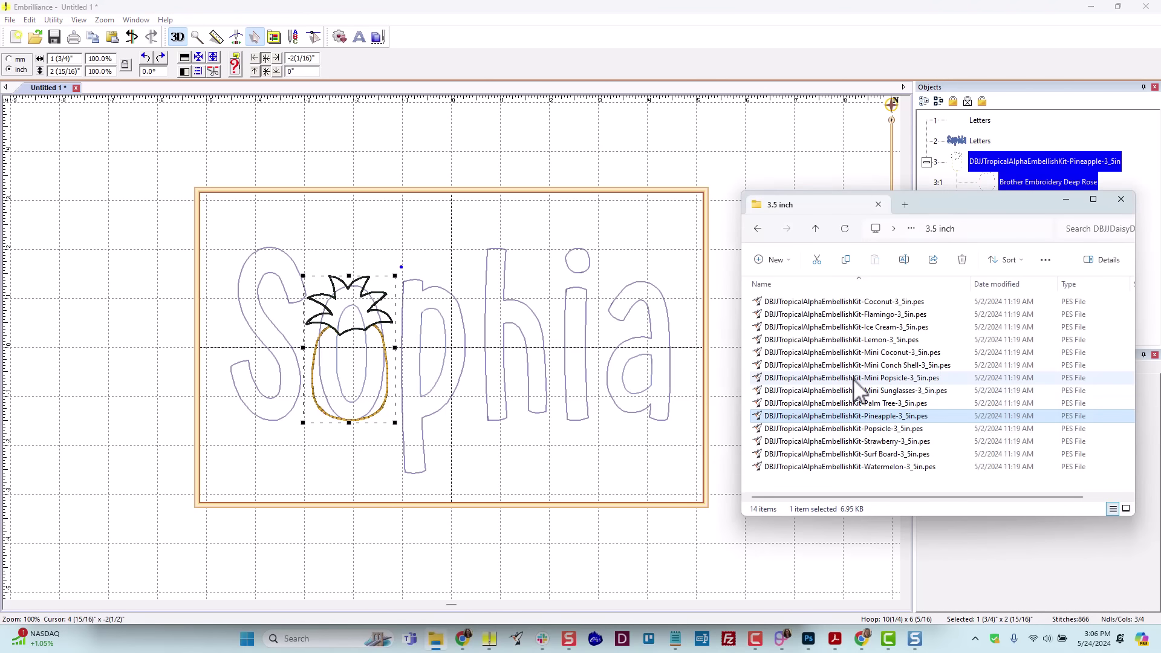
pyautogui.click(854, 314)
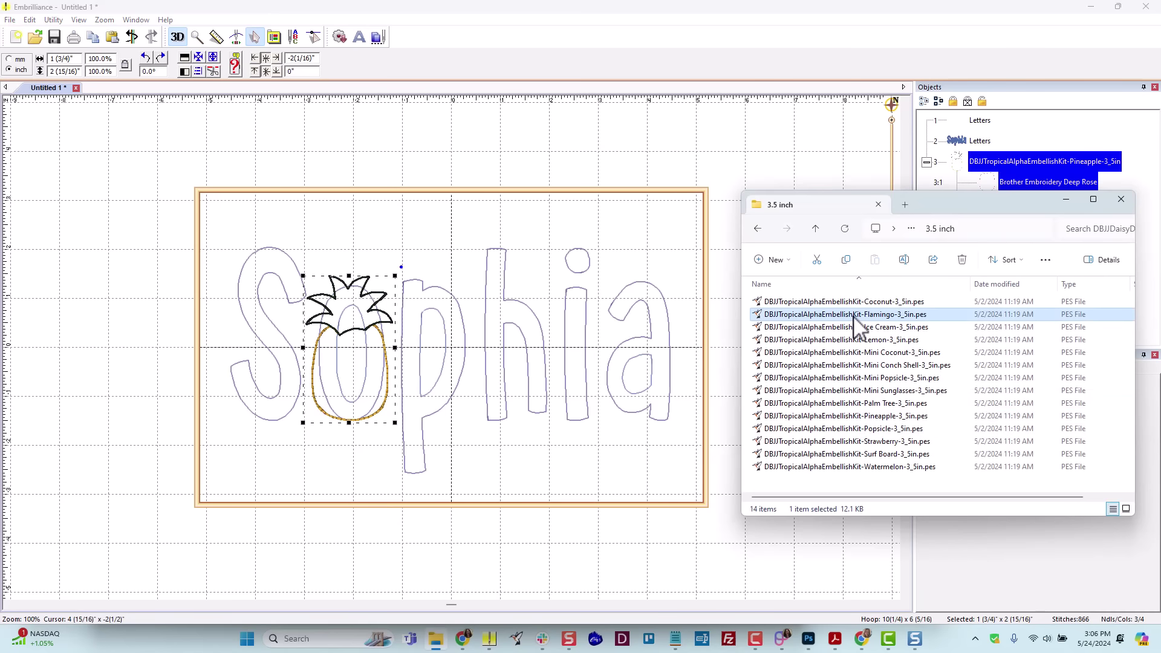
pyautogui.moveTo(723, 295); pyautogui.dragTo(603, 371)
pyautogui.click(565, 368)
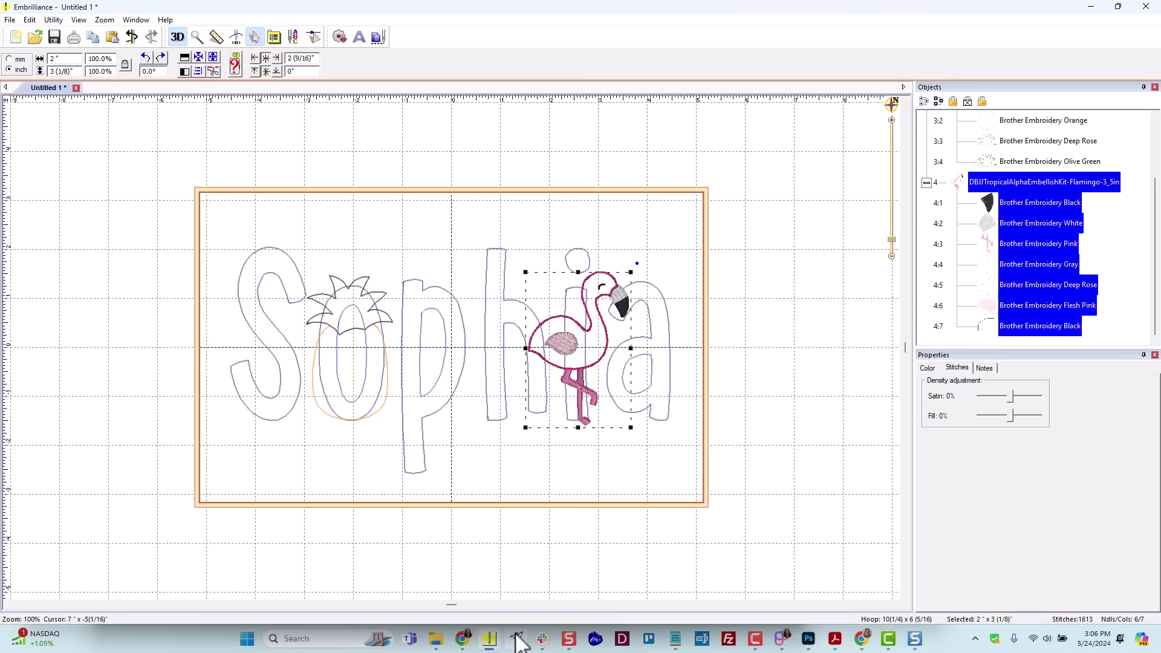
# - Add the Mini Sunglasses design and place it on the pineapple
pyautogui.click(436, 639)
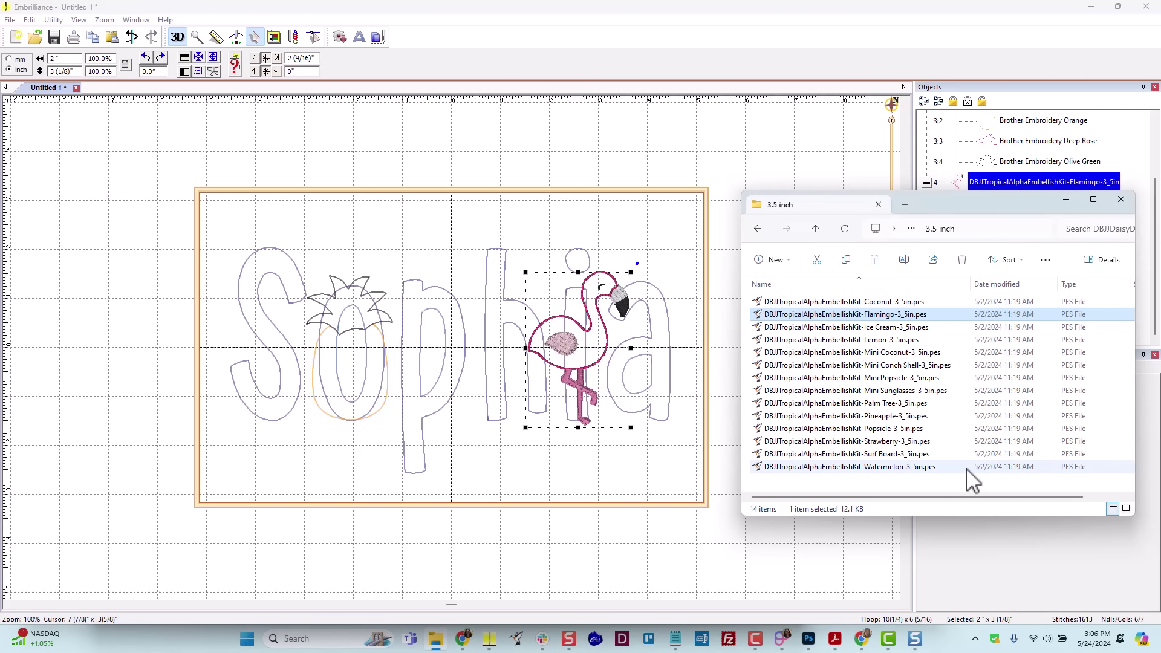
pyautogui.click(880, 392)
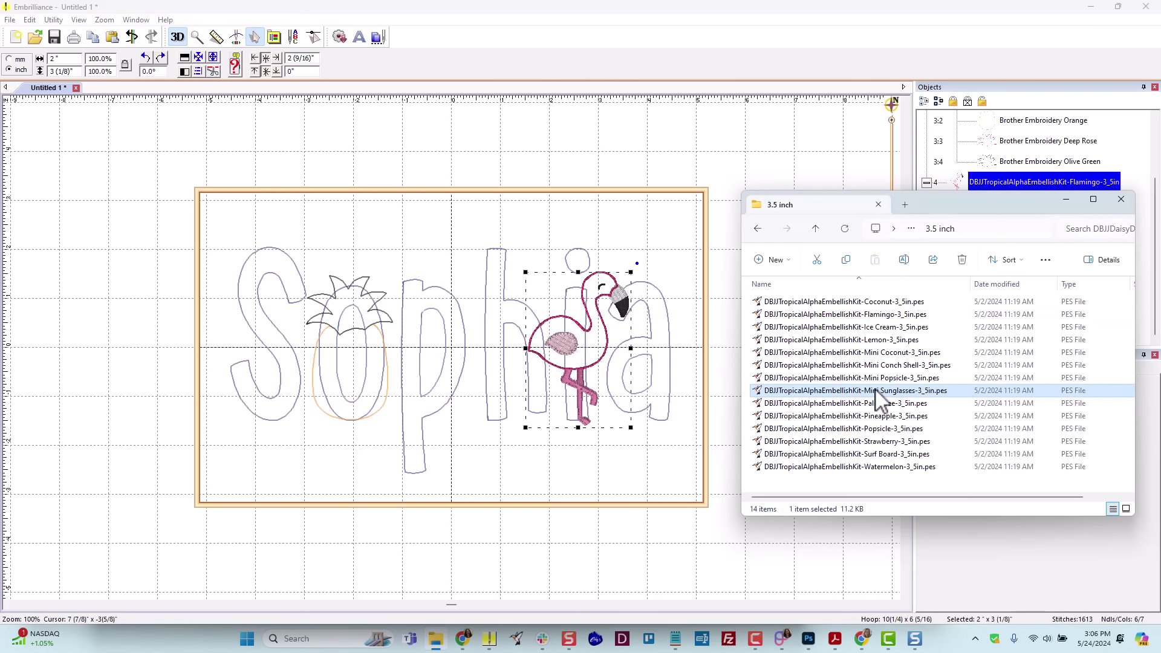
pyautogui.moveTo(880, 391); pyautogui.dragTo(363, 394)
pyautogui.click(432, 361)
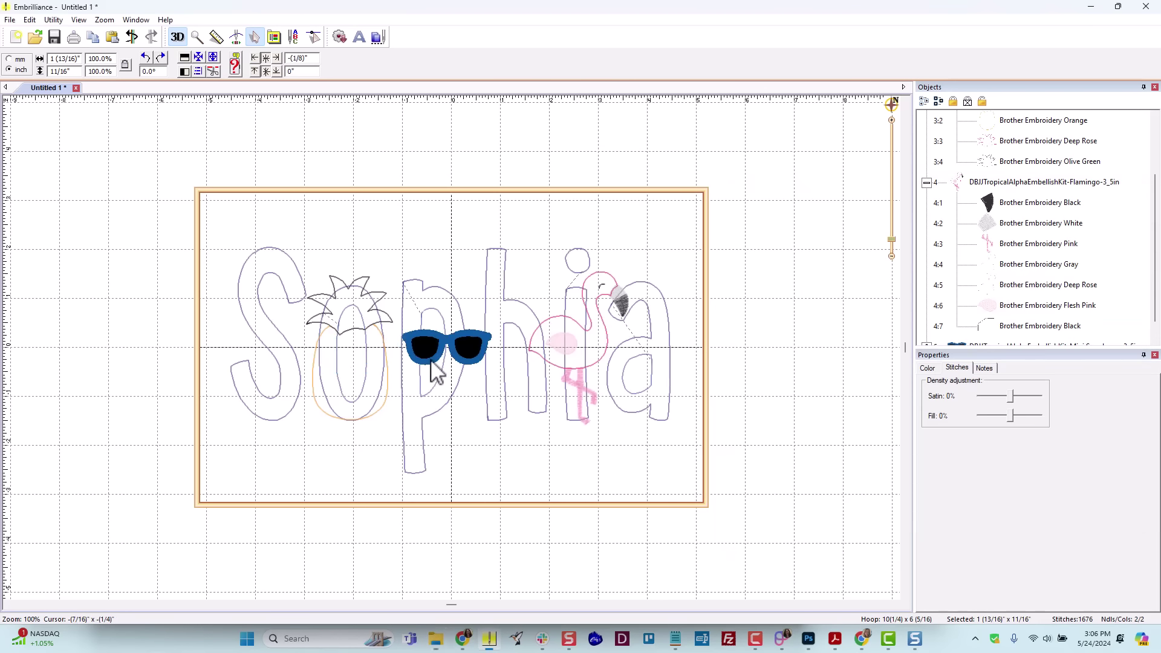
pyautogui.moveTo(430, 360); pyautogui.dragTo(339, 369)
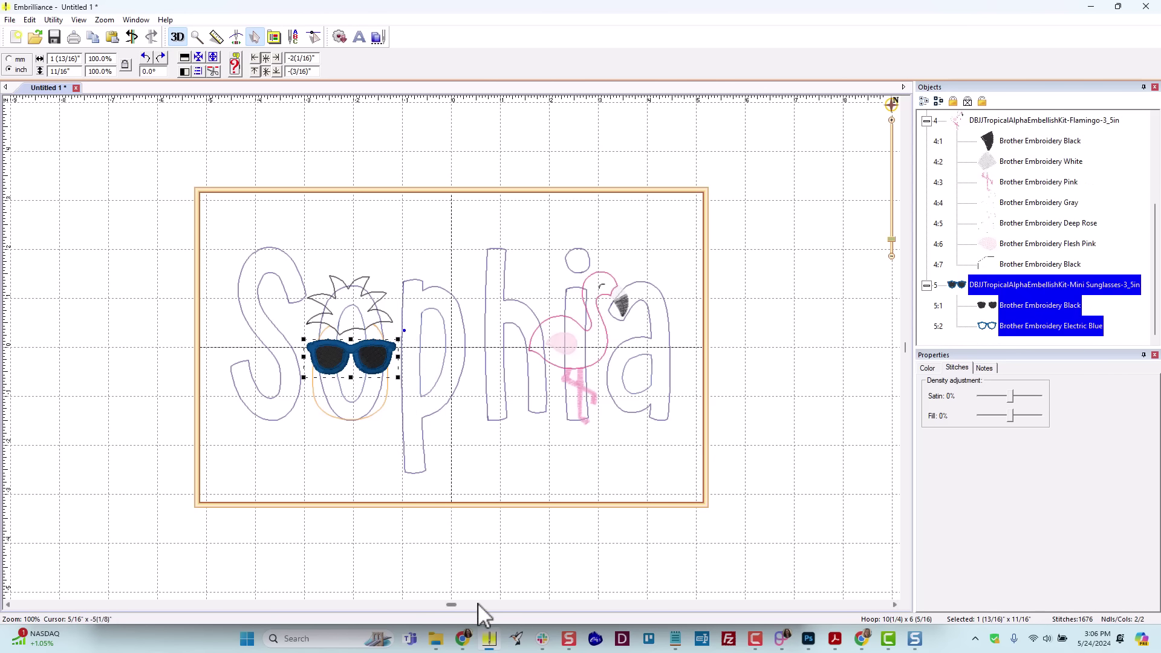
# - Add the Mini Popsicle design beside the p, tilted and enlarged
pyautogui.click(444, 636)
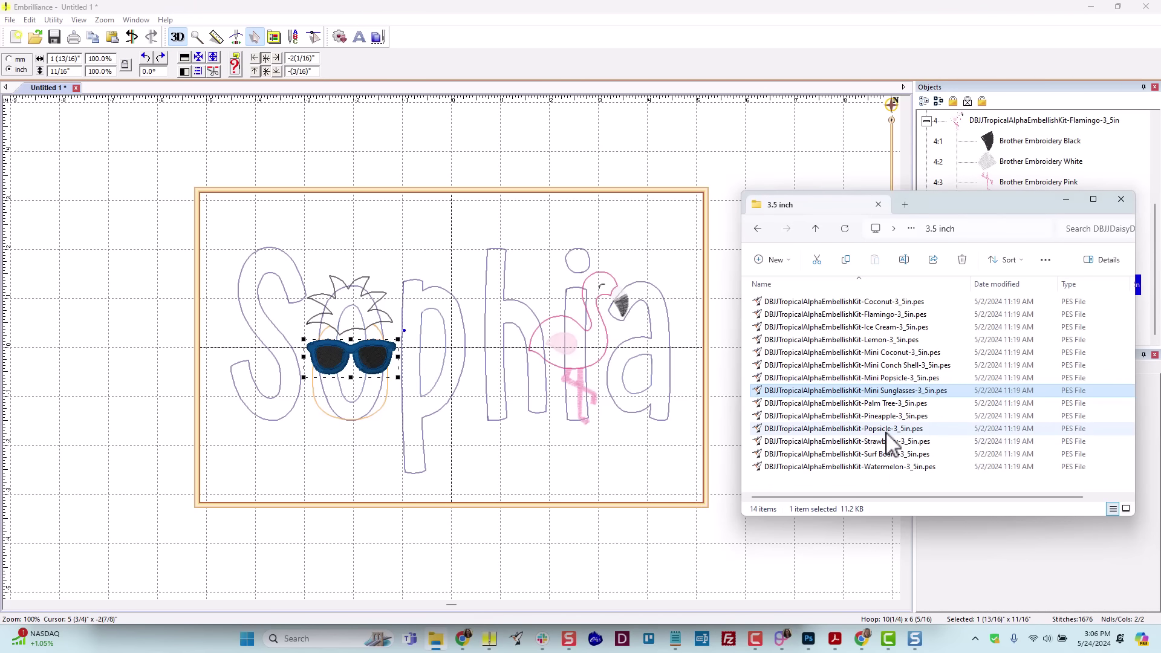
pyautogui.click(872, 377)
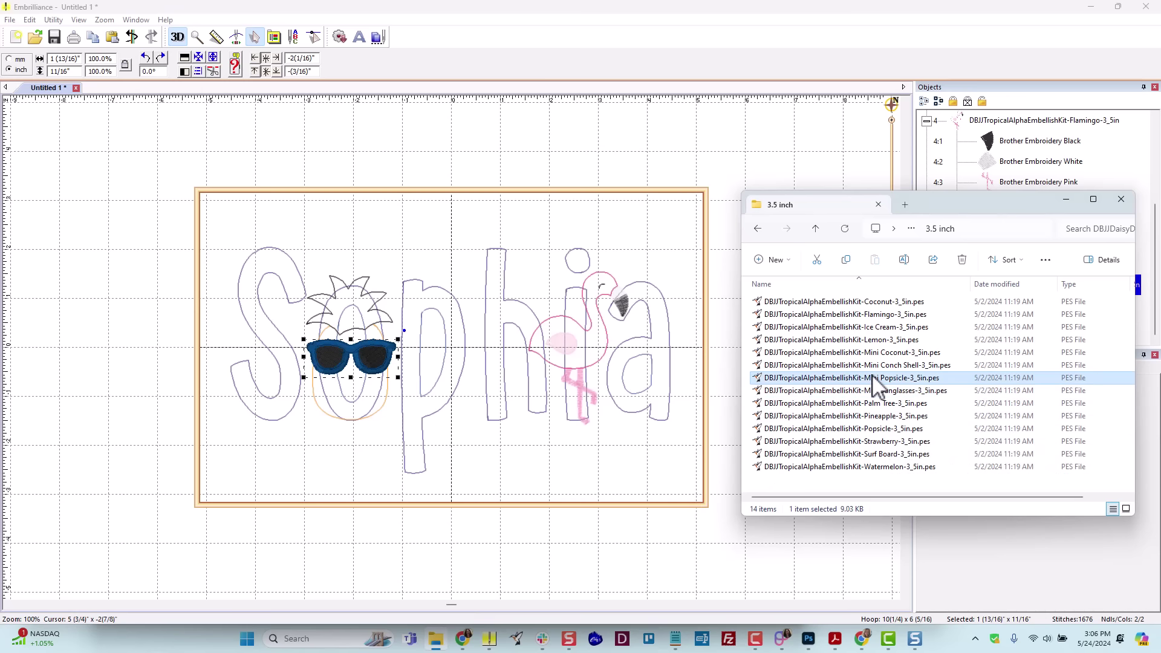
pyautogui.moveTo(872, 377); pyautogui.dragTo(451, 357)
pyautogui.click(451, 357)
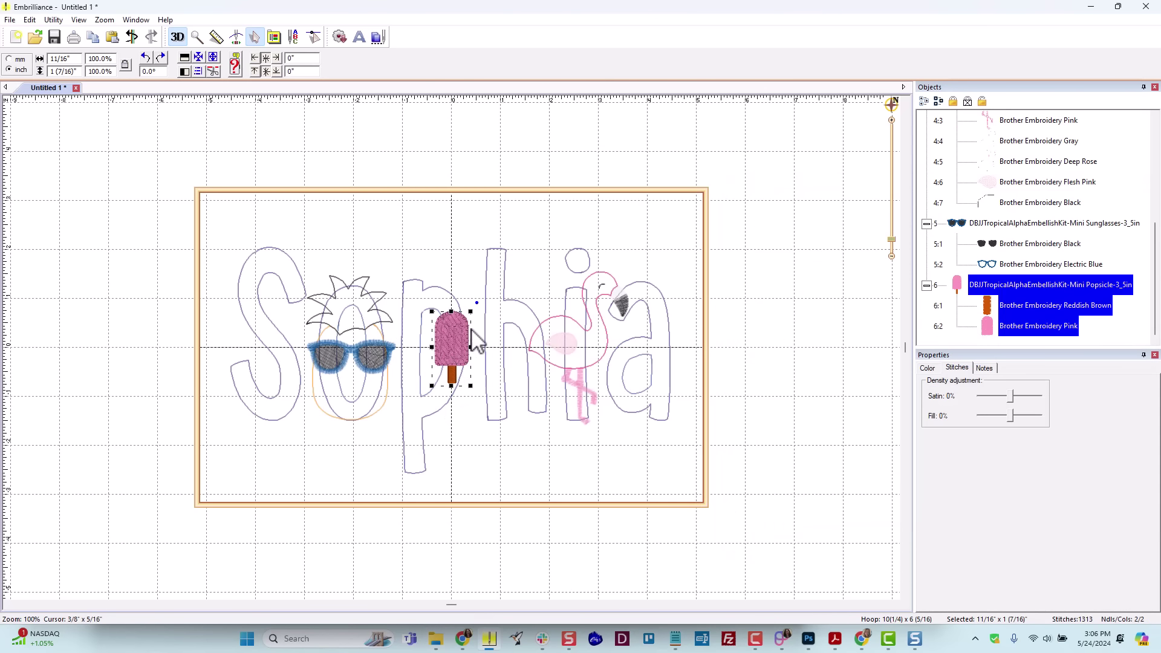
pyautogui.moveTo(477, 302); pyautogui.dragTo(483, 399)
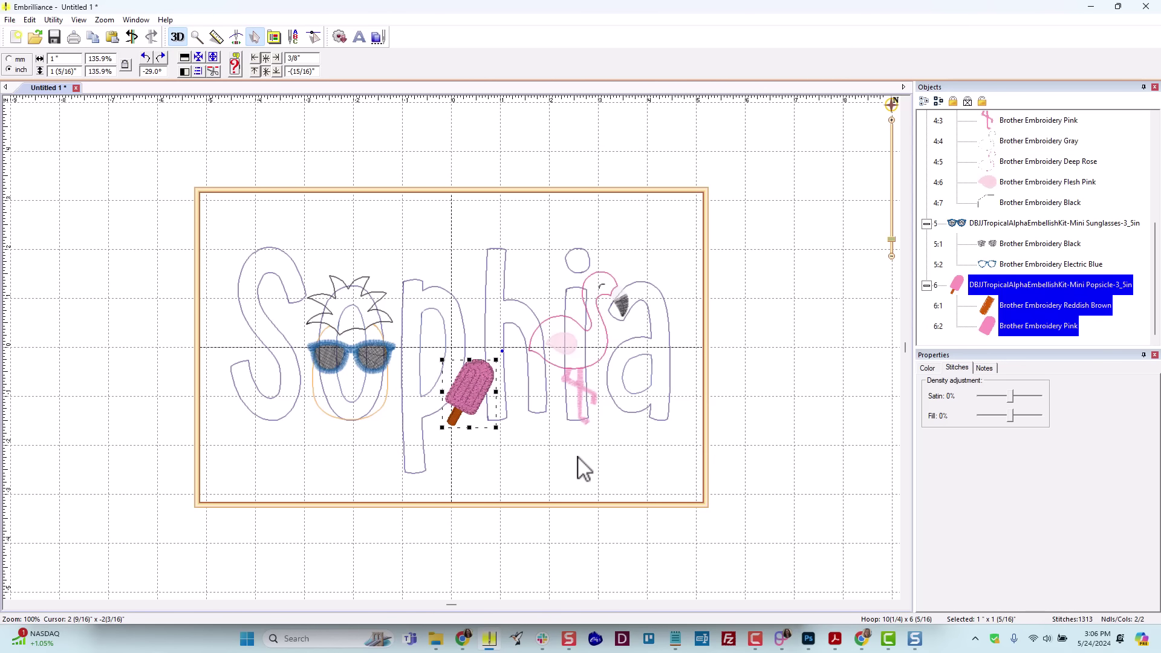
pyautogui.click(577, 469)
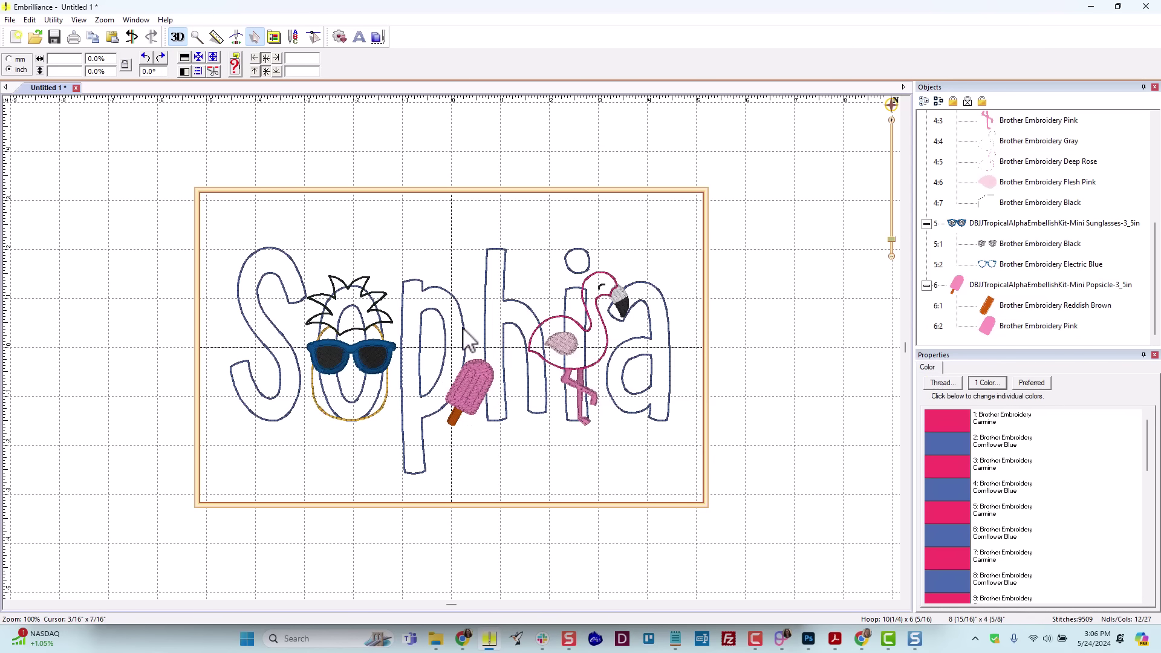
# - Select the Sophia lettering to show its DBJDaisyDoodle 3_5in letter settings
pyautogui.click(446, 290)
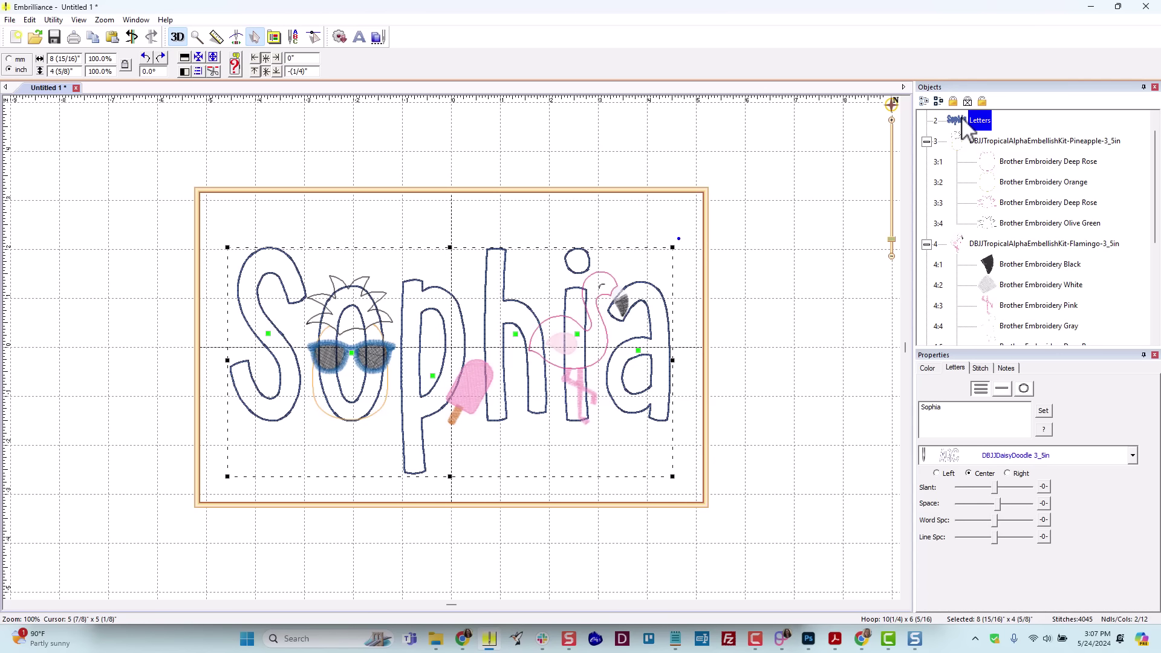
# - Create separate S and p lettering objects and move each onto its Sophia outline
pyautogui.click(777, 135)
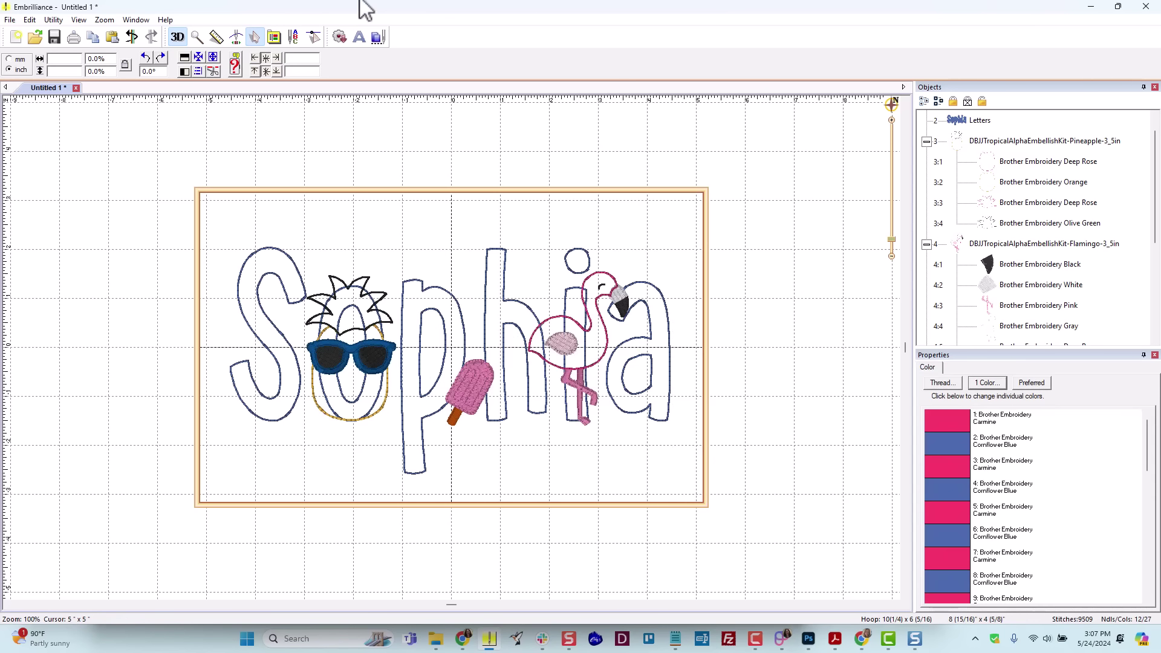
pyautogui.click(361, 39)
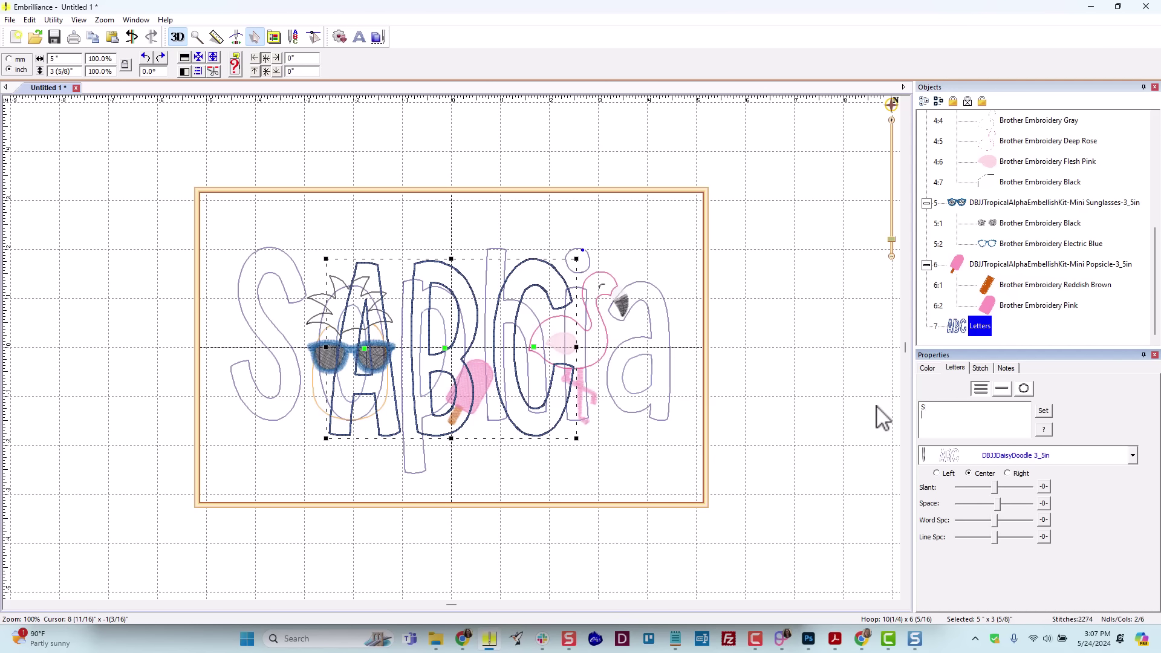
pyautogui.write('S')
pyautogui.click(1045, 412)
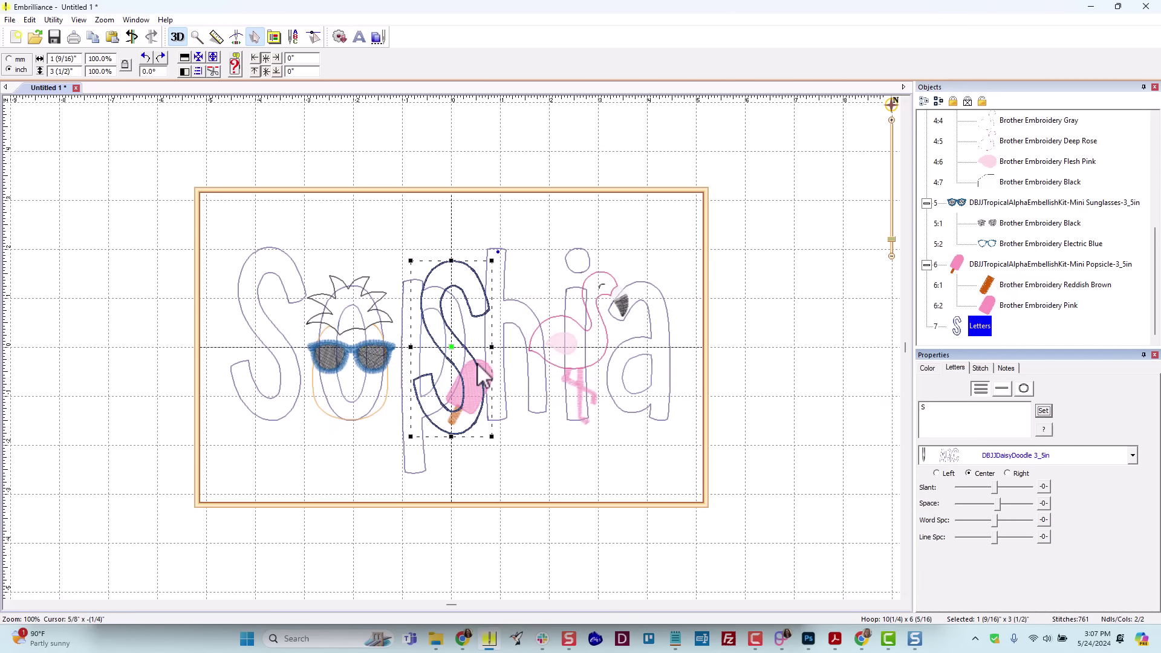
pyautogui.moveTo(464, 435); pyautogui.dragTo(282, 421)
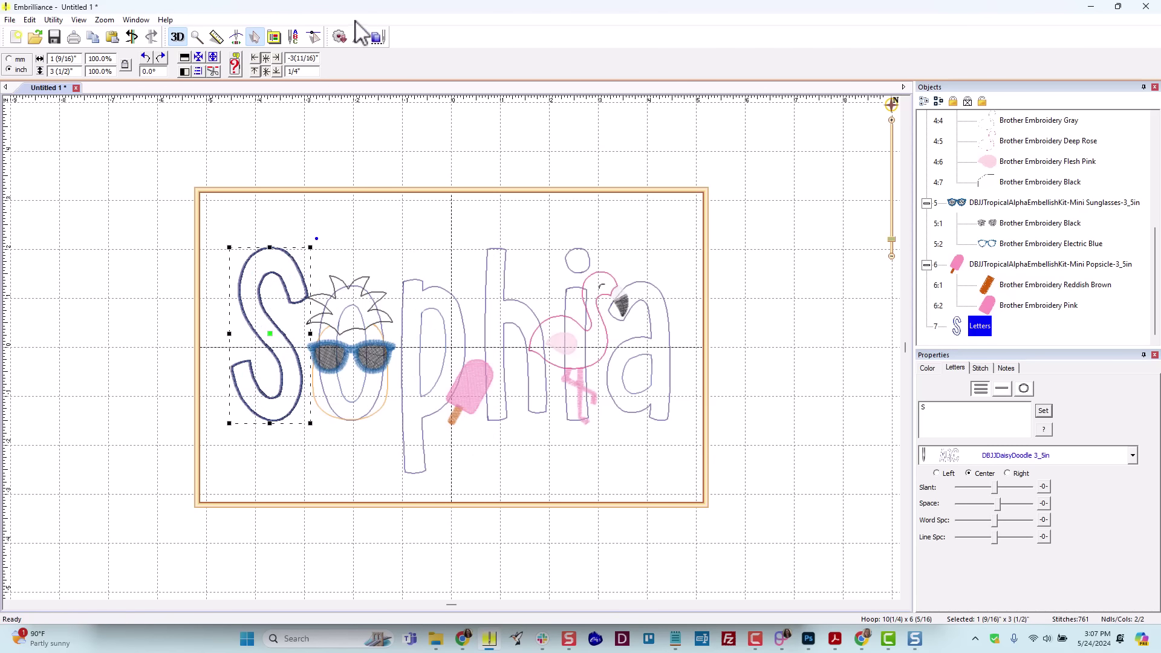
pyautogui.click(378, 38)
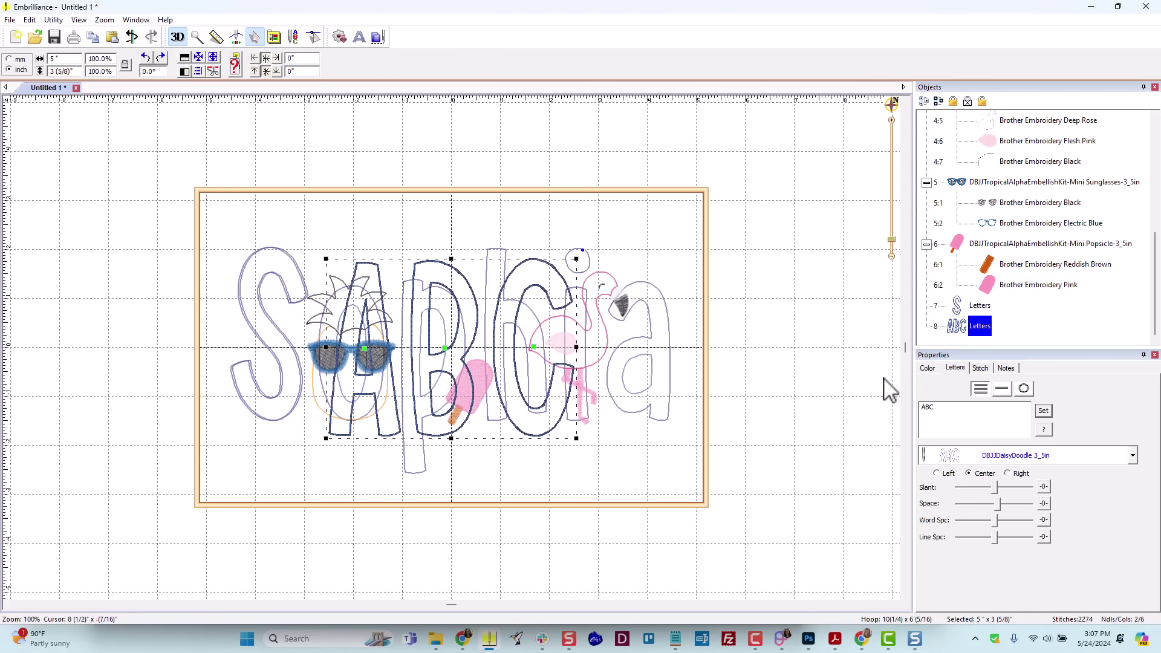
pyautogui.doubleClick(946, 410)
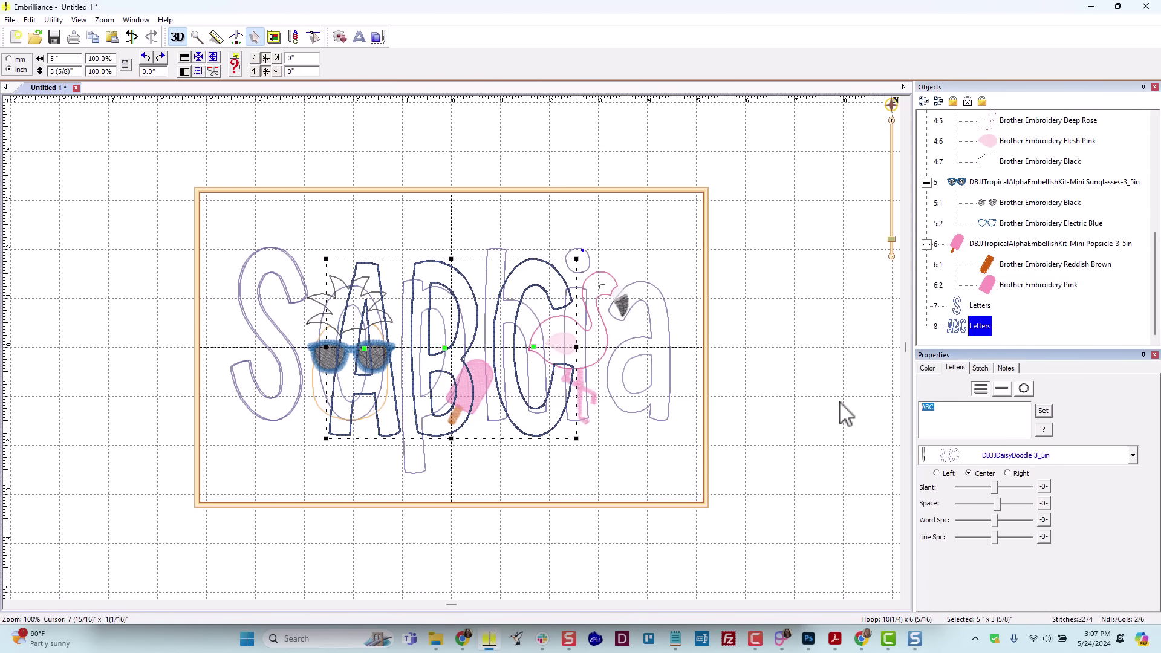
pyautogui.write('p')
pyautogui.click(1042, 411)
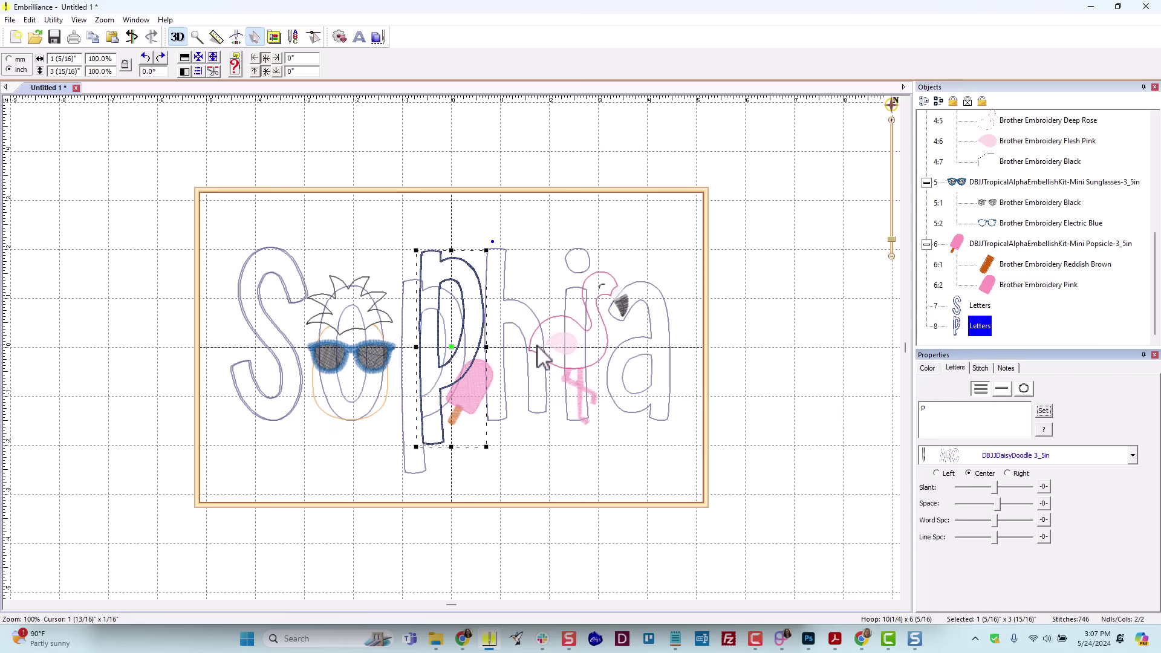
pyautogui.moveTo(480, 332); pyautogui.dragTo(462, 361)
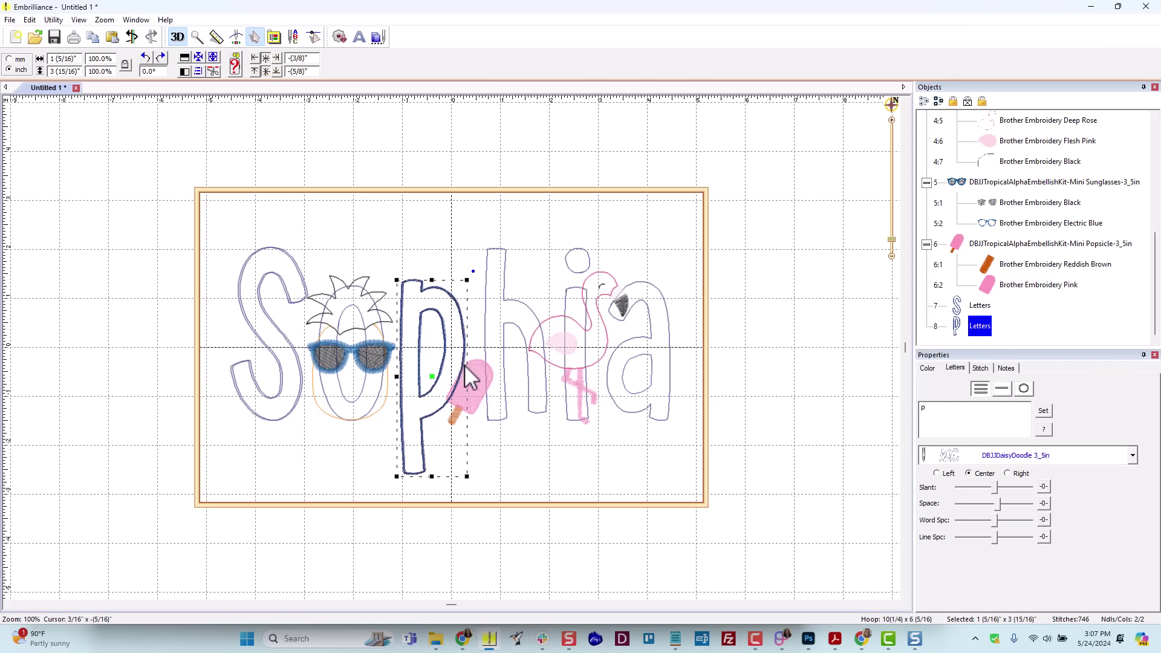
# - Create separate h and a lettering objects, placed on their outlines either side of the flamingo
pyautogui.click(360, 38)
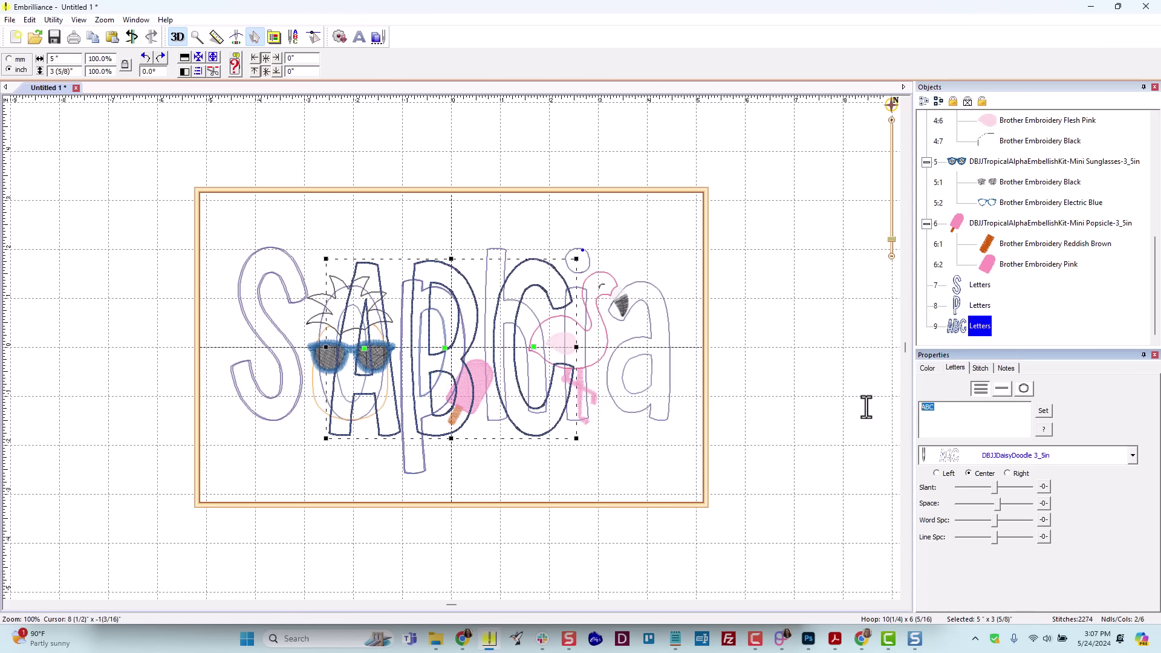
pyautogui.write('h')
pyautogui.click(1043, 411)
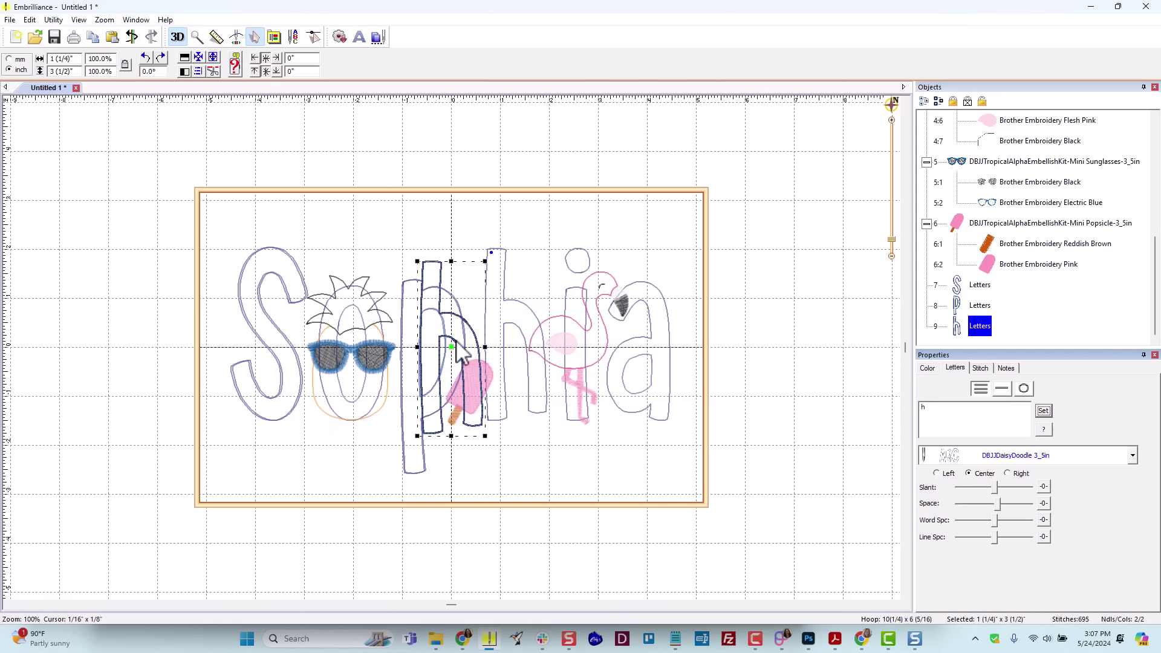
pyautogui.moveTo(460, 353); pyautogui.dragTo(525, 340)
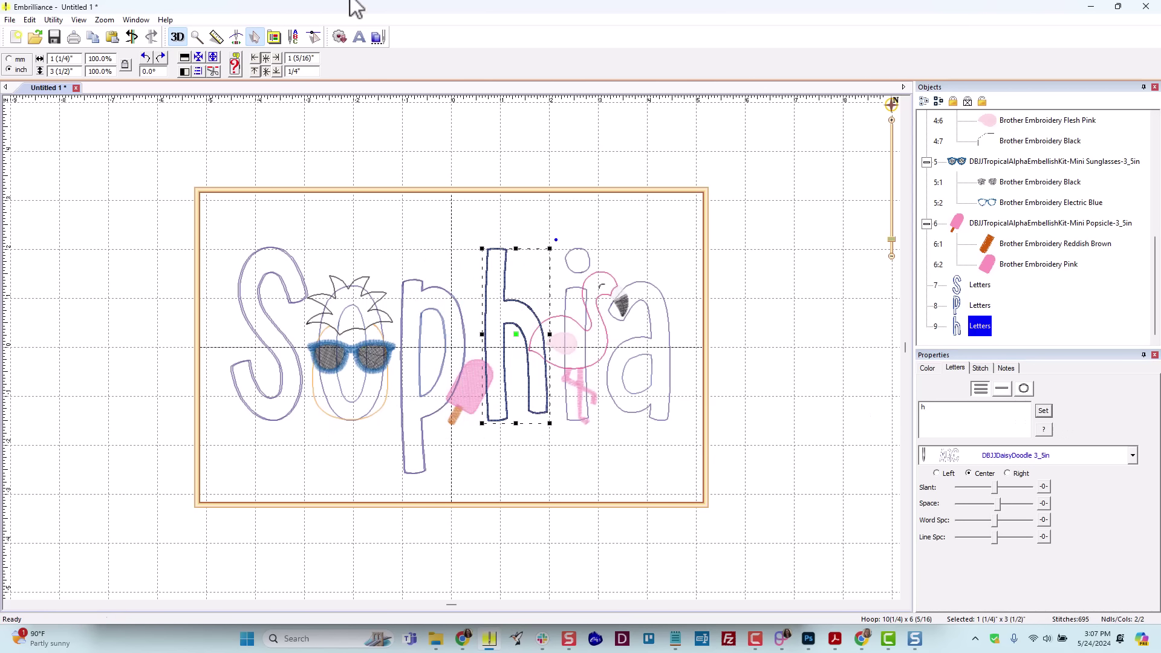
pyautogui.click(360, 38)
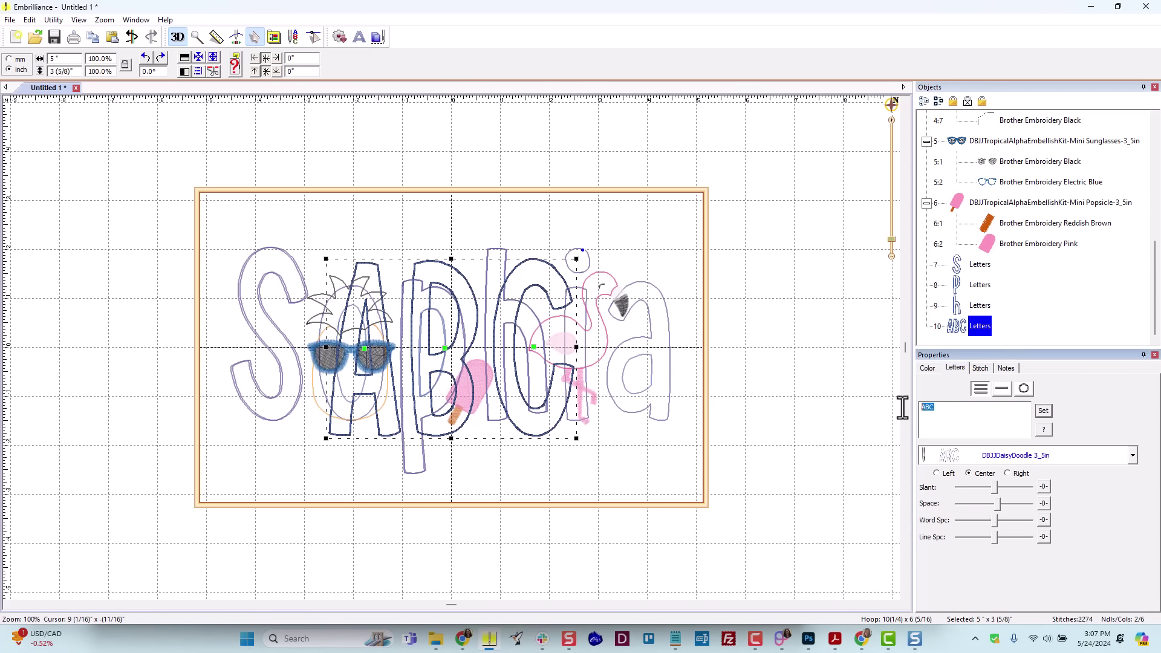
pyautogui.write('a')
pyautogui.click(1043, 411)
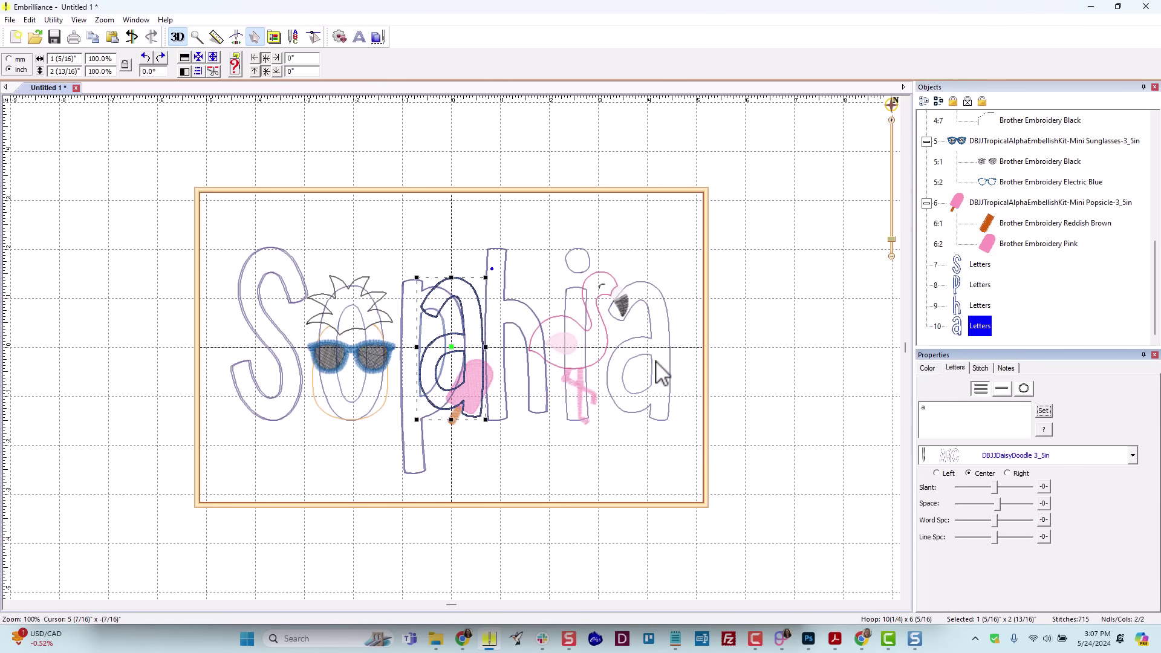
pyautogui.moveTo(468, 357); pyautogui.dragTo(645, 354)
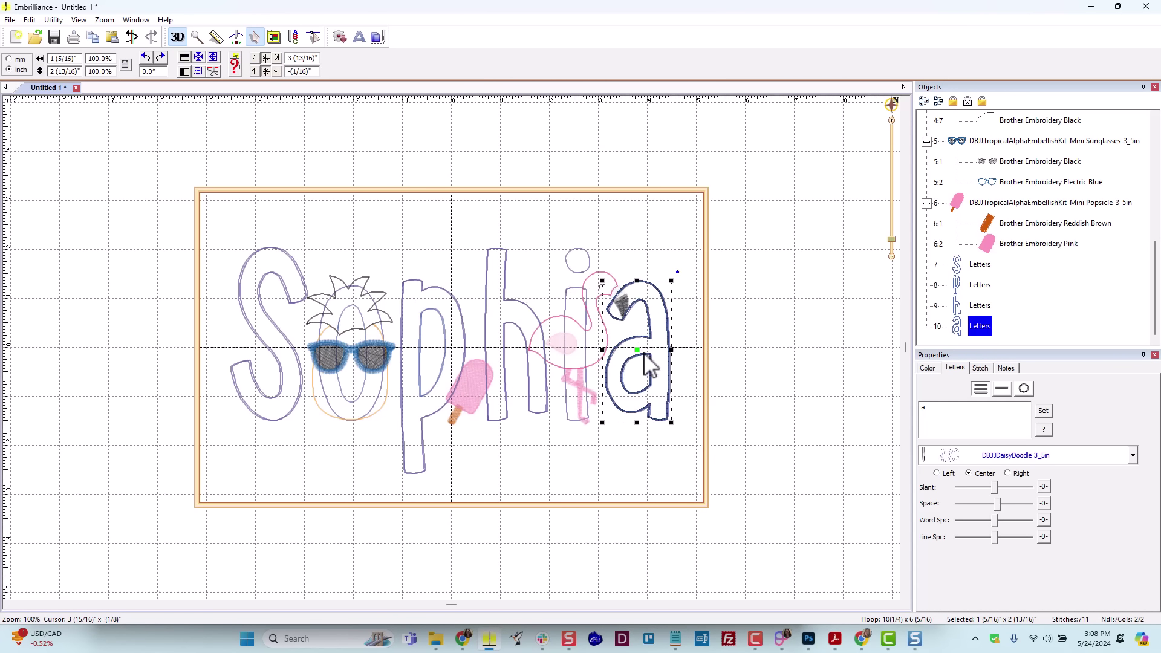
# - Reorder the Objects list so the four embellishments stitch before the S, p, h and a letters
pyautogui.scroll(5, 980, 242)
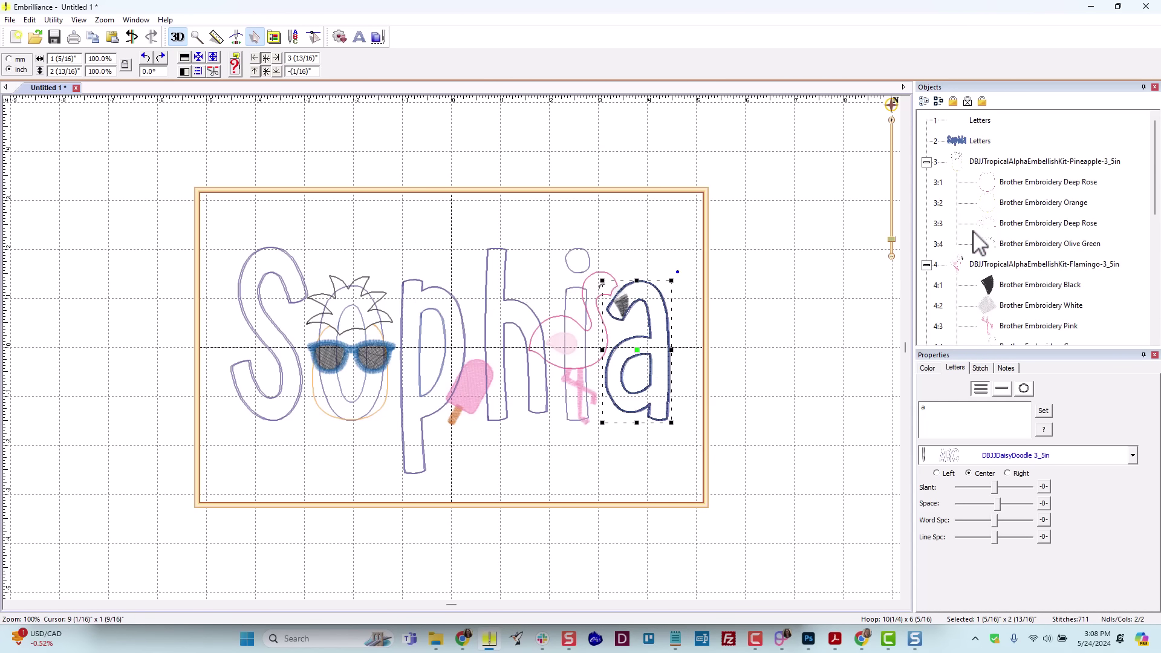
pyautogui.click(964, 140)
pyautogui.keyDown('shift'); pyautogui.click(960, 120); pyautogui.keyUp('shift')
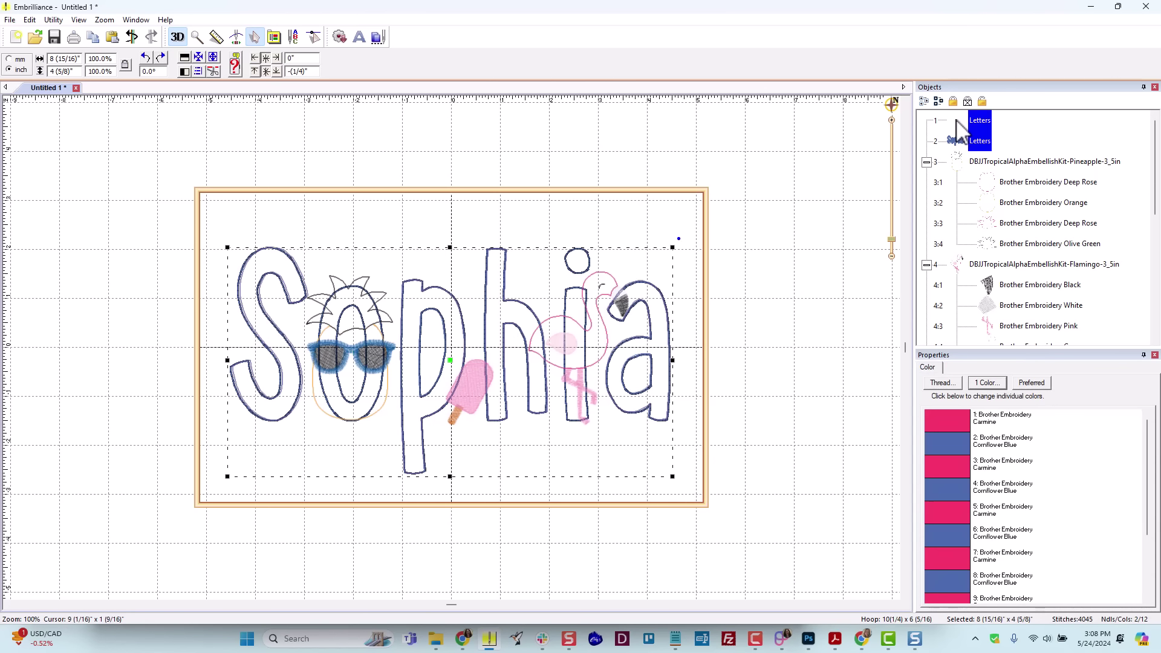
pyautogui.moveTo(962, 138); pyautogui.dragTo(954, 189)
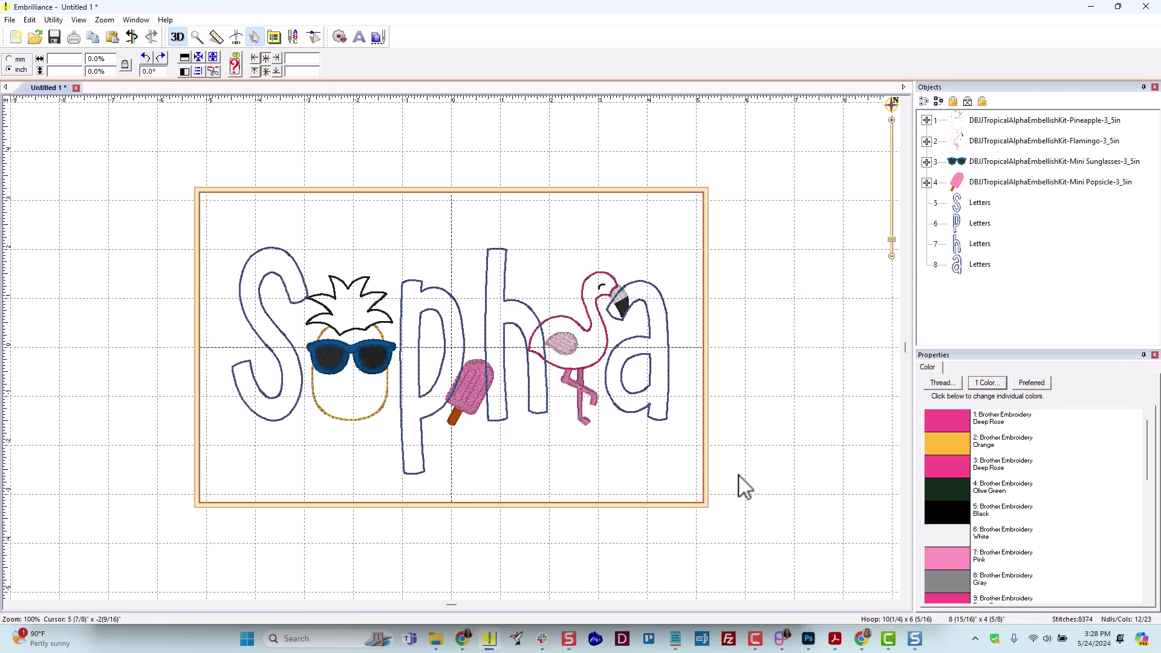
# - From the DBJDaisyDoodle-PES folder, add 3_50_S, 3_50_pl, 3_50_hl and 3_50_al into the hoop
pyautogui.click(436, 640)
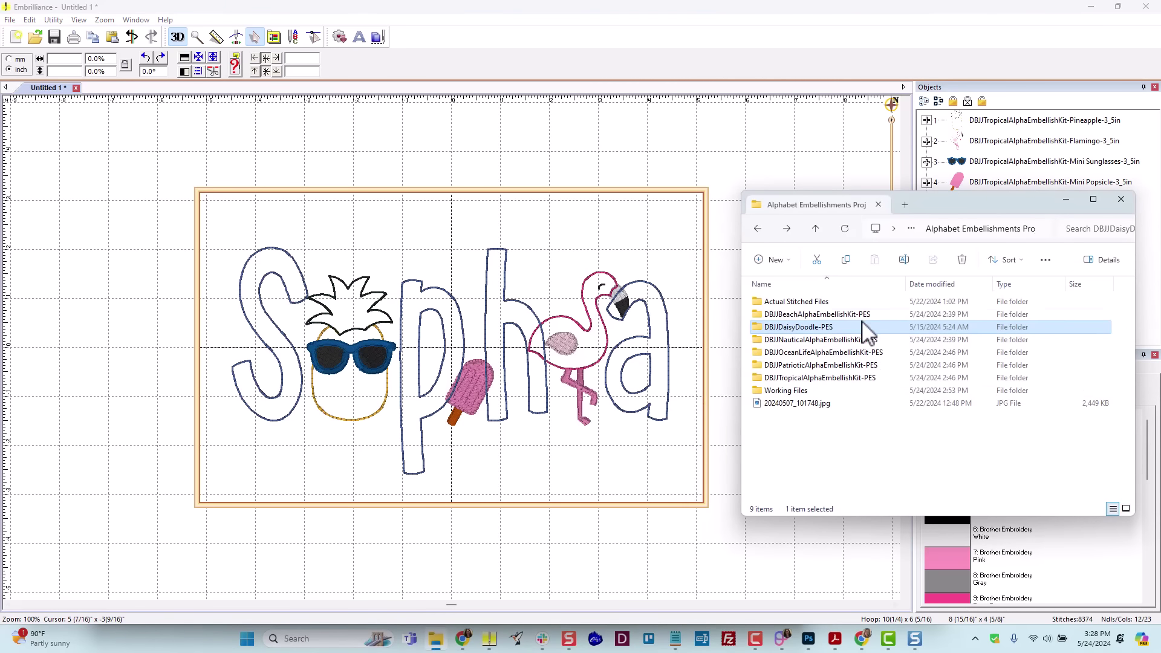
pyautogui.doubleClick(818, 331)
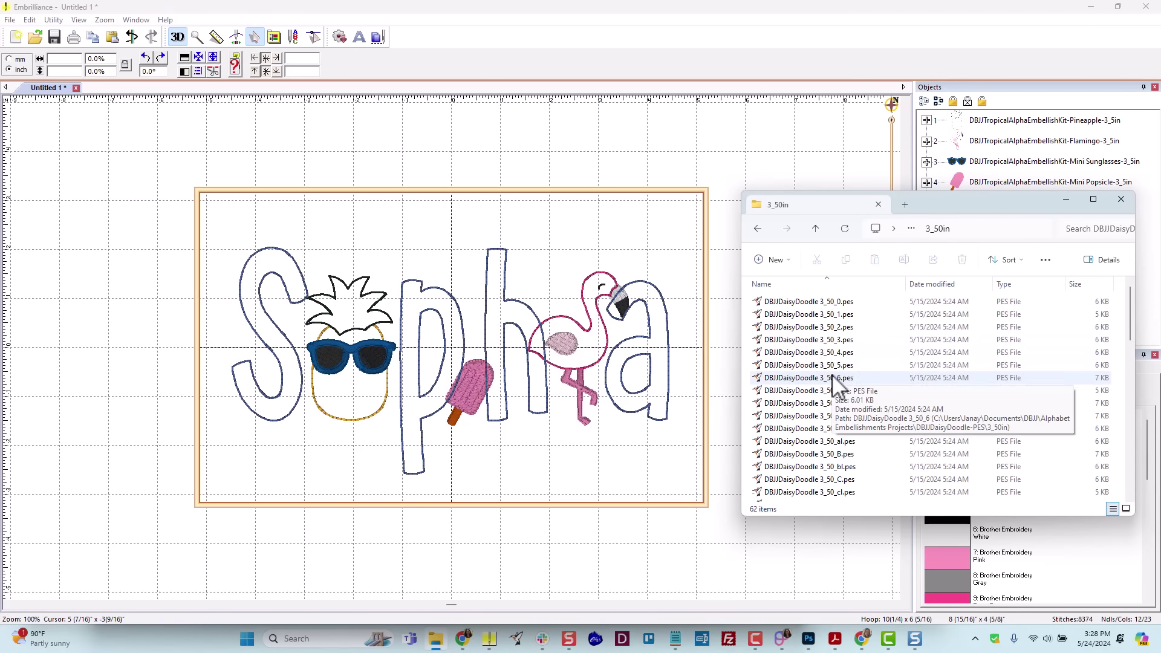
pyautogui.scroll(-10, 835, 387)
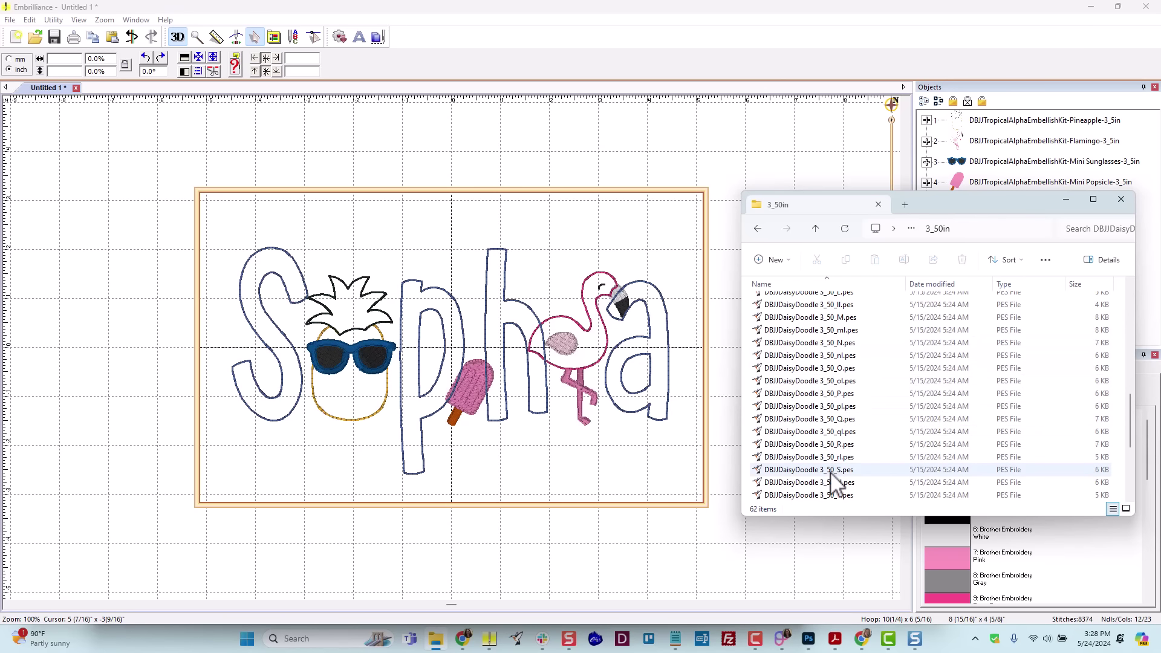
pyautogui.click(831, 473)
pyautogui.moveTo(830, 475); pyautogui.dragTo(530, 464)
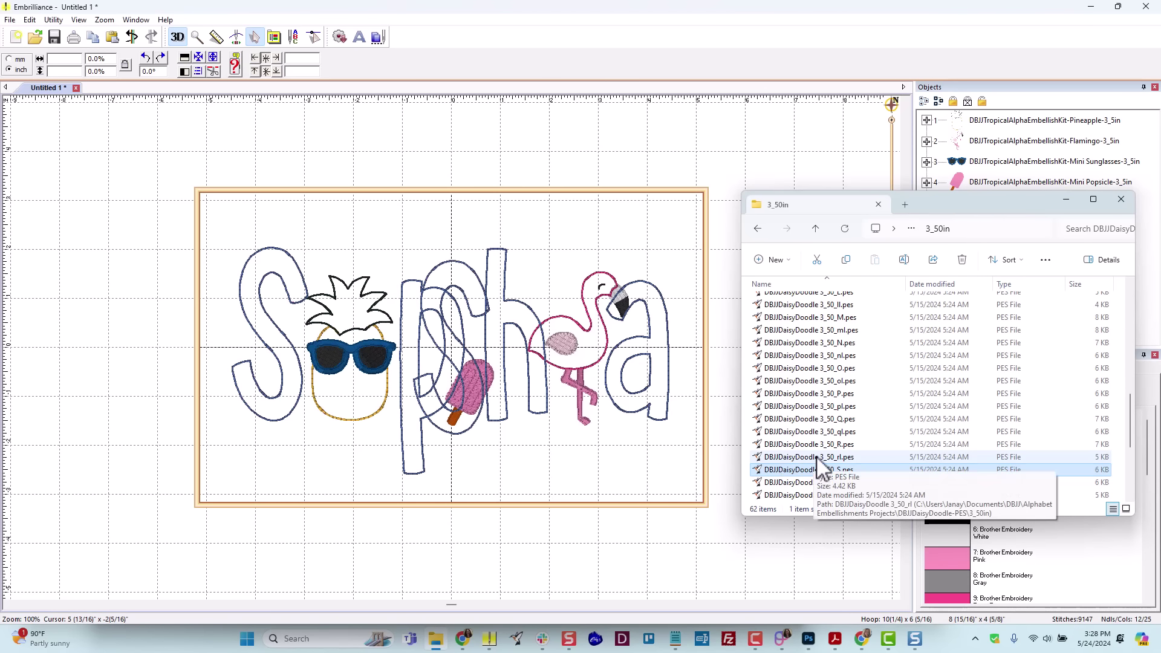
pyautogui.moveTo(816, 406); pyautogui.dragTo(546, 463)
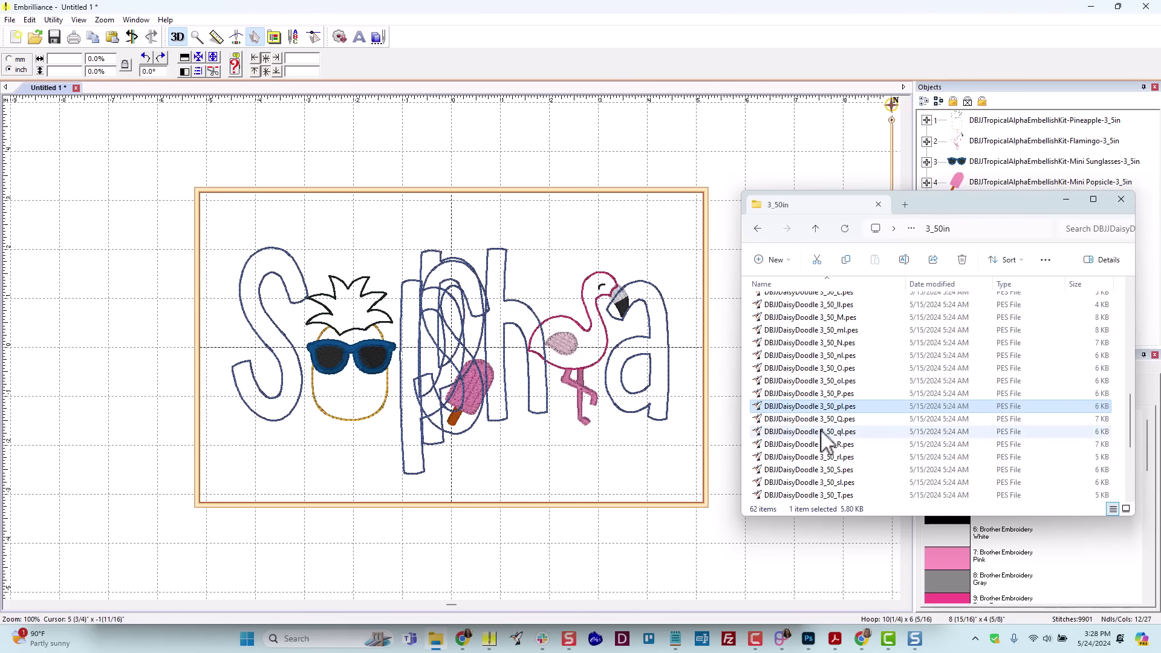
pyautogui.scroll(3, 830, 421)
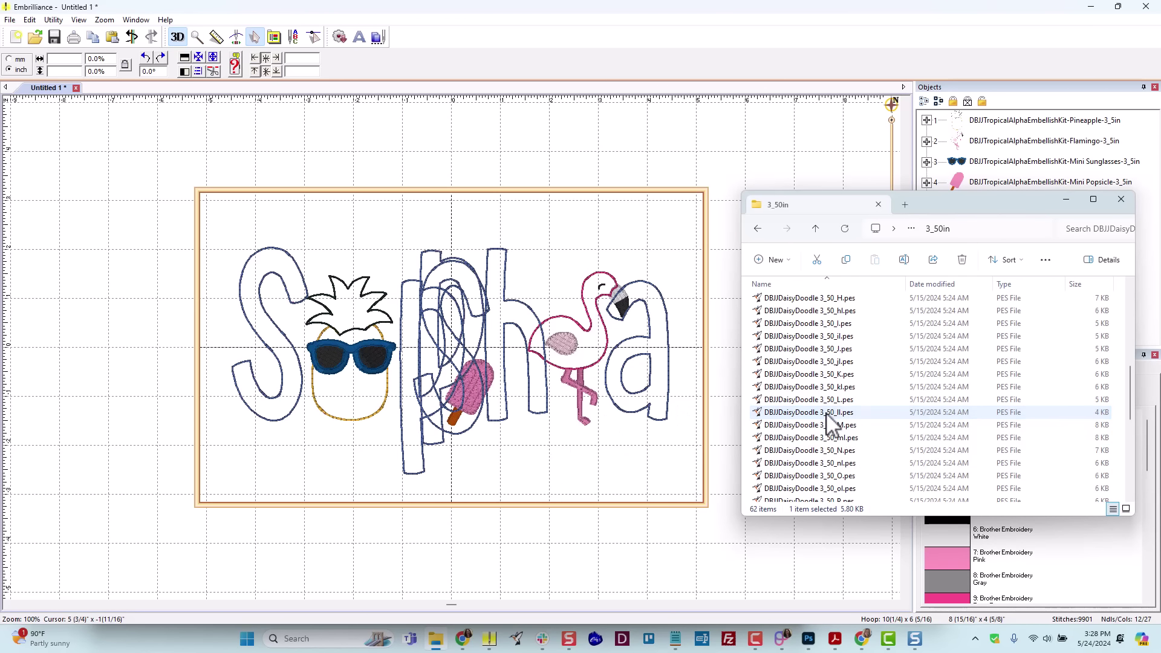
pyautogui.moveTo(820, 312); pyautogui.dragTo(606, 478)
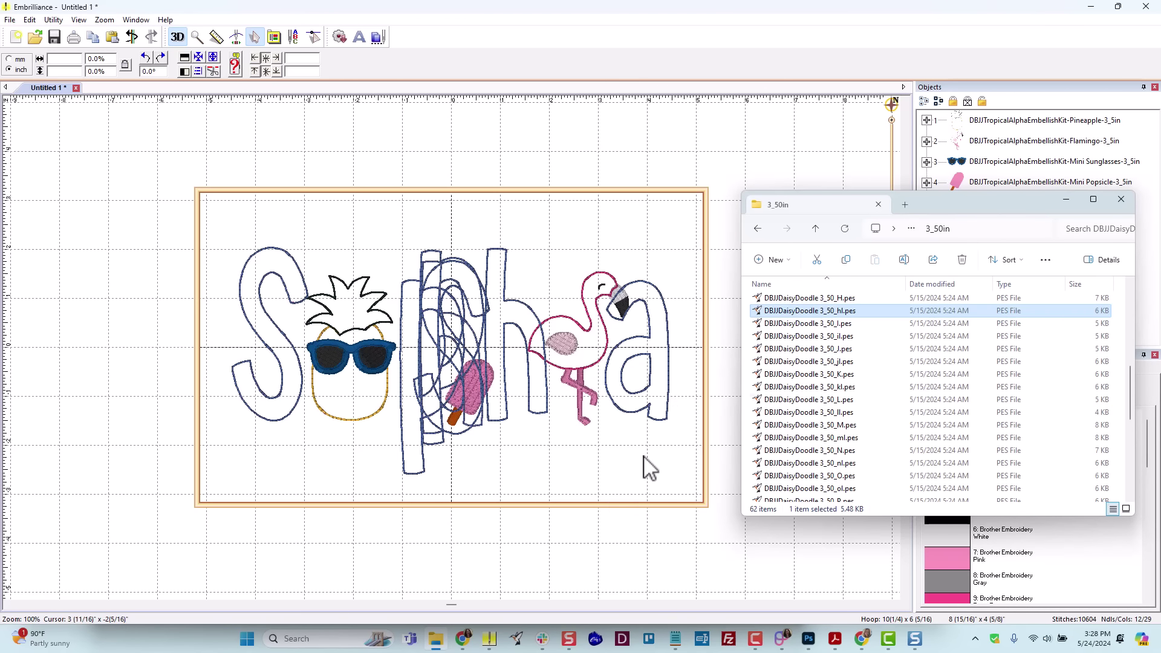
pyautogui.scroll(6, 856, 355)
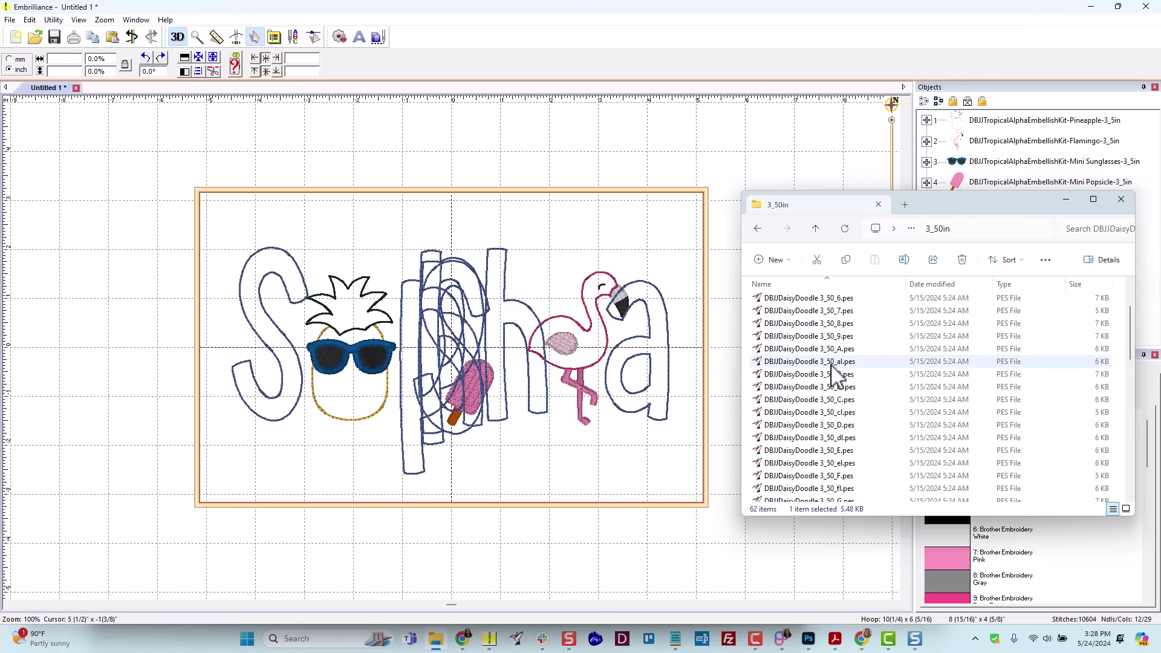
pyautogui.moveTo(829, 361); pyautogui.dragTo(611, 473)
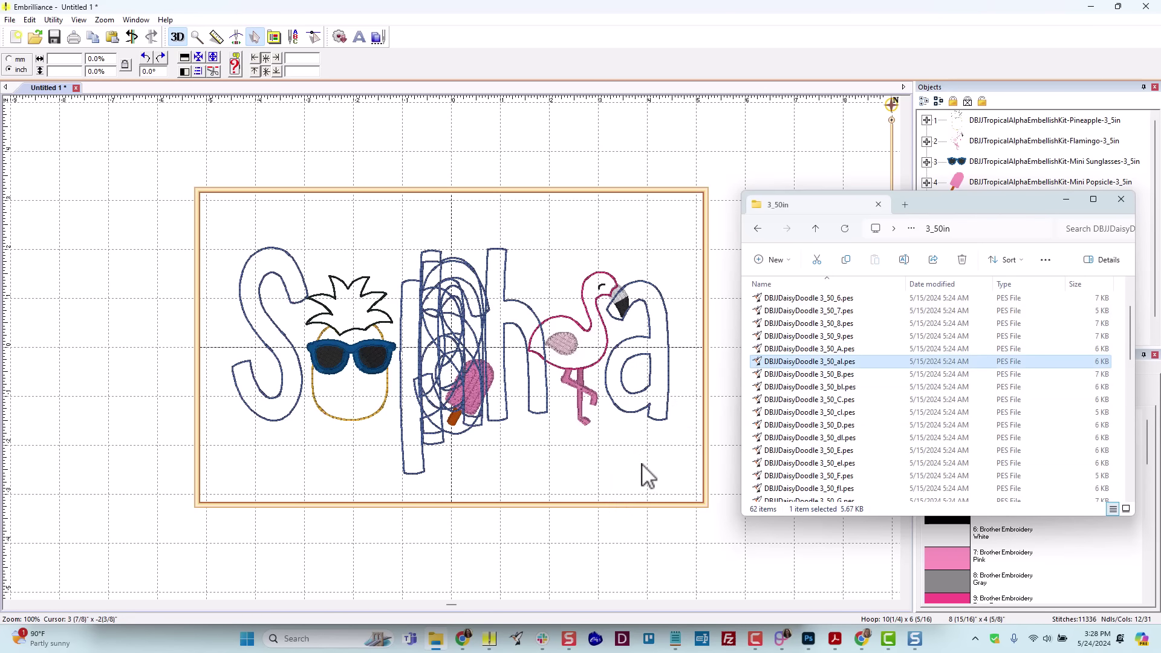
# - Drag the DaisyDoodle S design up out of the pile so it overlaps the hoop's top edge
pyautogui.click(1064, 199)
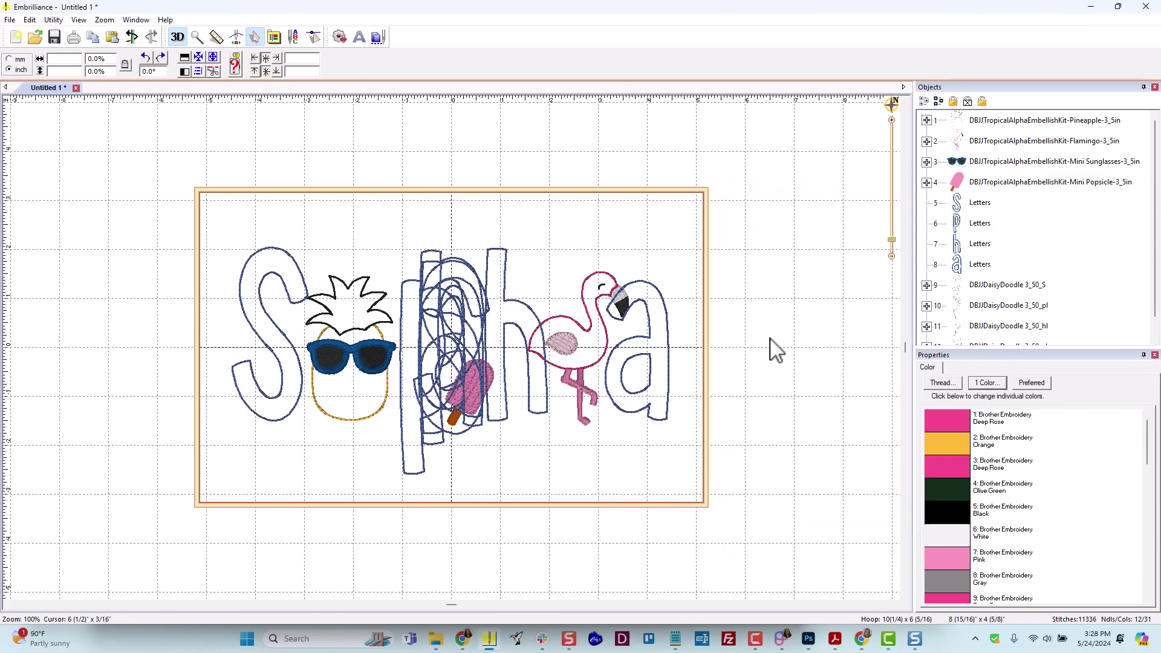
pyautogui.click(423, 448)
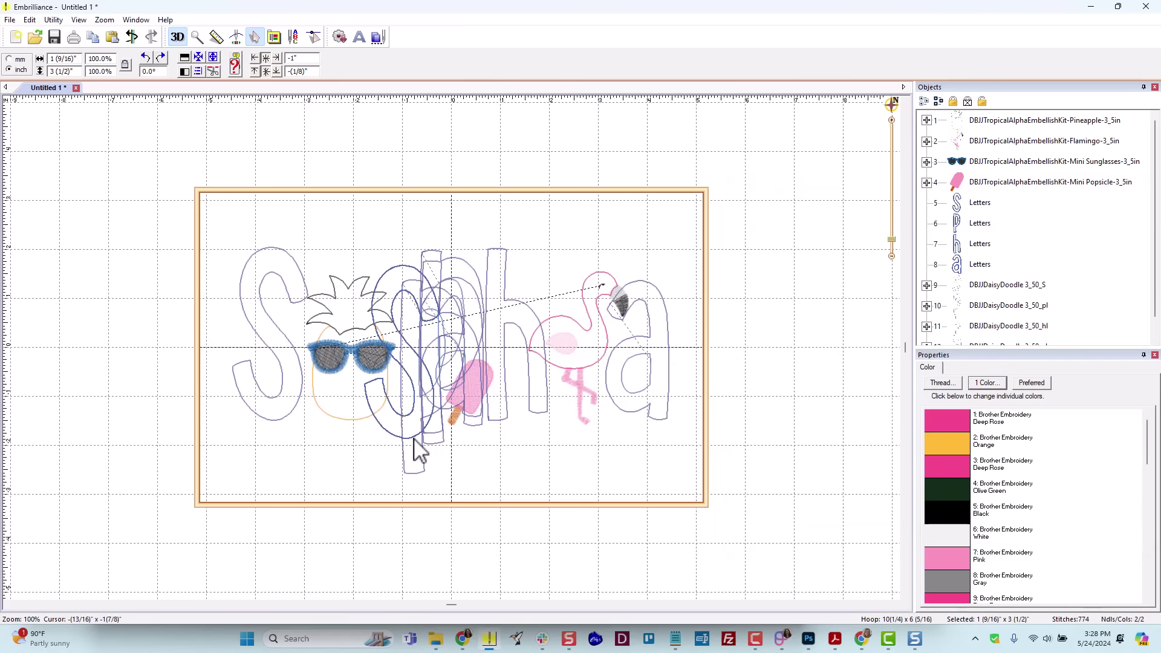
pyautogui.moveTo(414, 447)
pyautogui.mouseDown()
pyautogui.moveTo(248, 405)
pyautogui.moveTo(399, 374)
pyautogui.moveTo(374, 280)
pyautogui.moveTo(386, 293)
pyautogui.mouseUp()
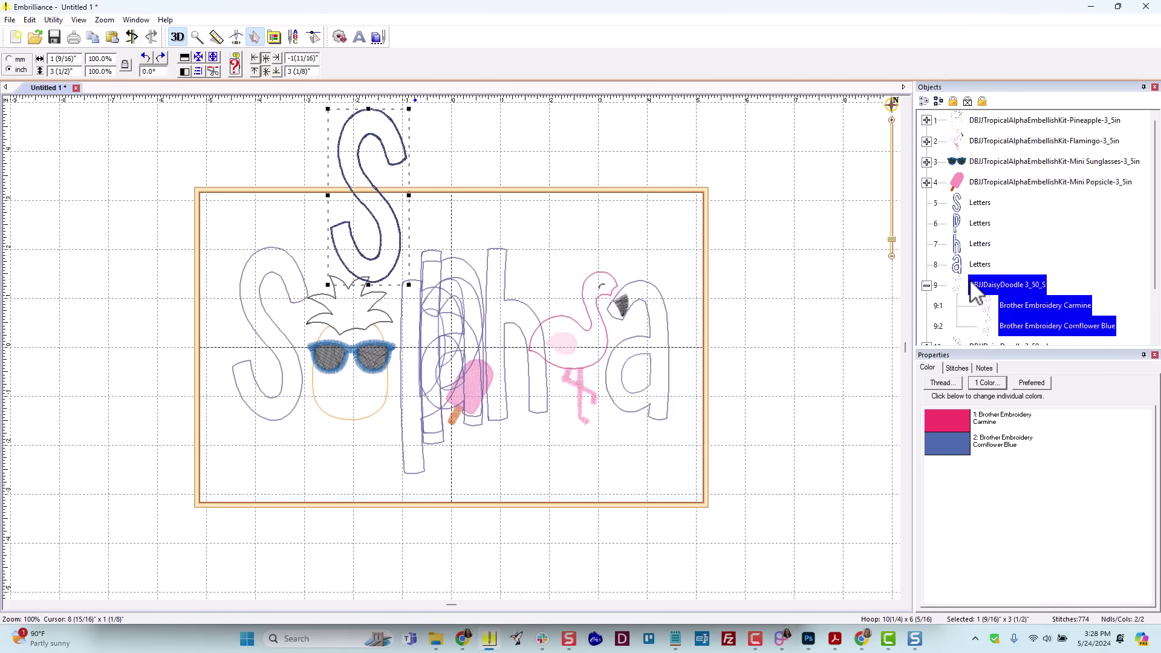
# - Check the lettered S's settings and the popsicle's colour entries in the Objects panel
pyautogui.click(957, 203)
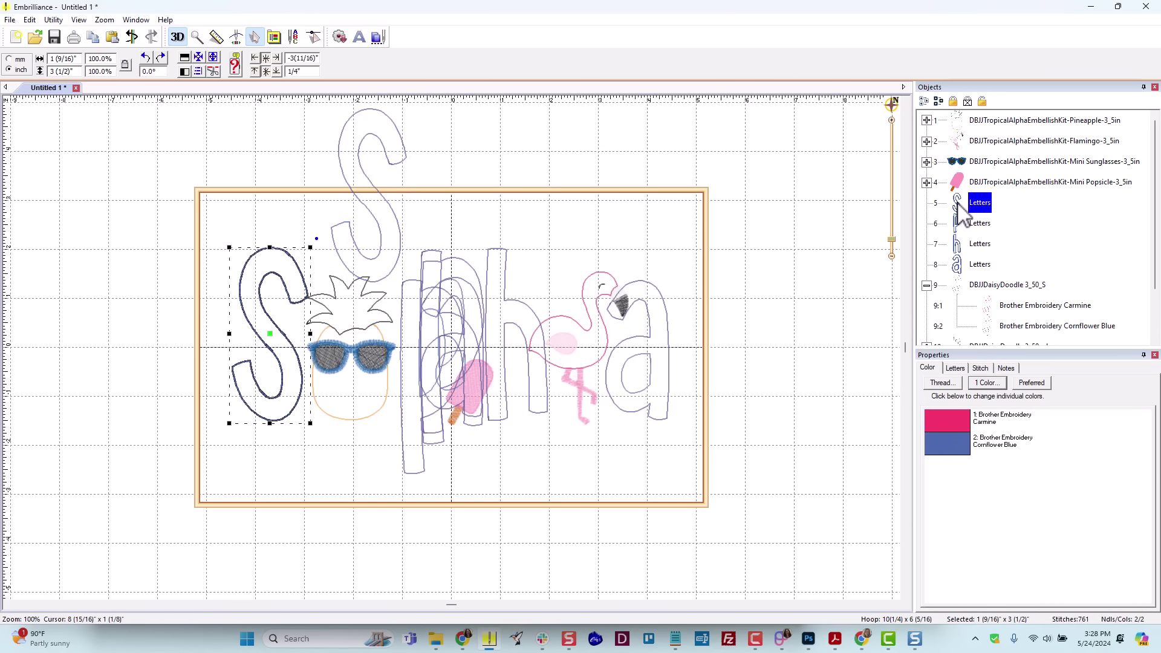
pyautogui.click(960, 369)
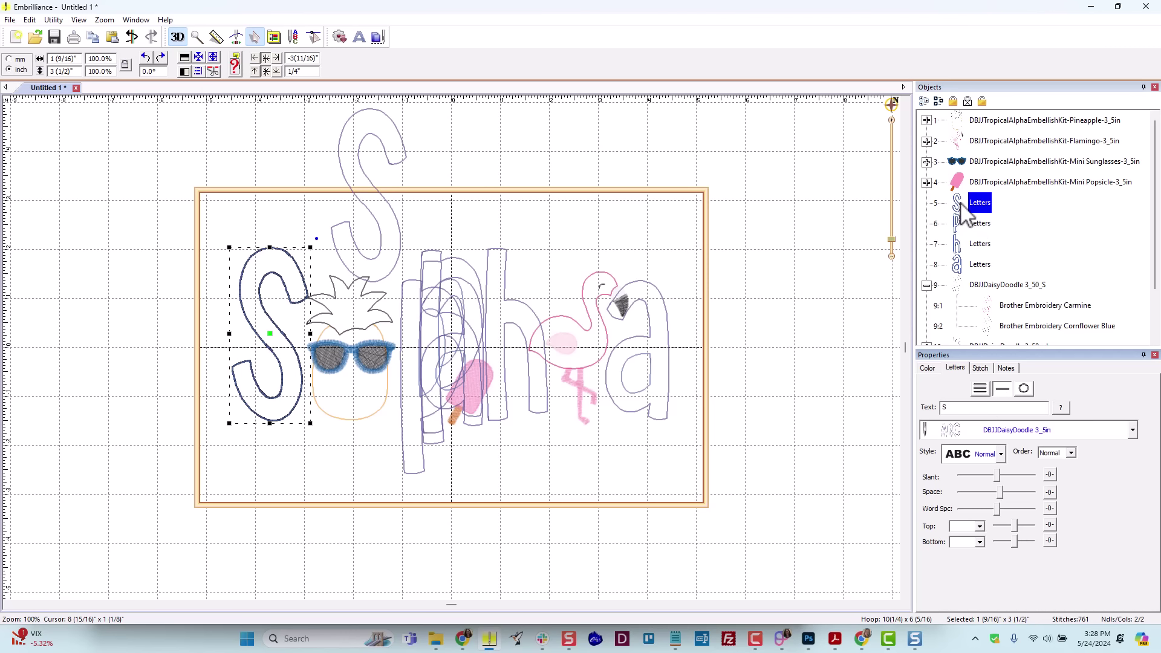
pyautogui.click(925, 183)
pyautogui.click(925, 183)
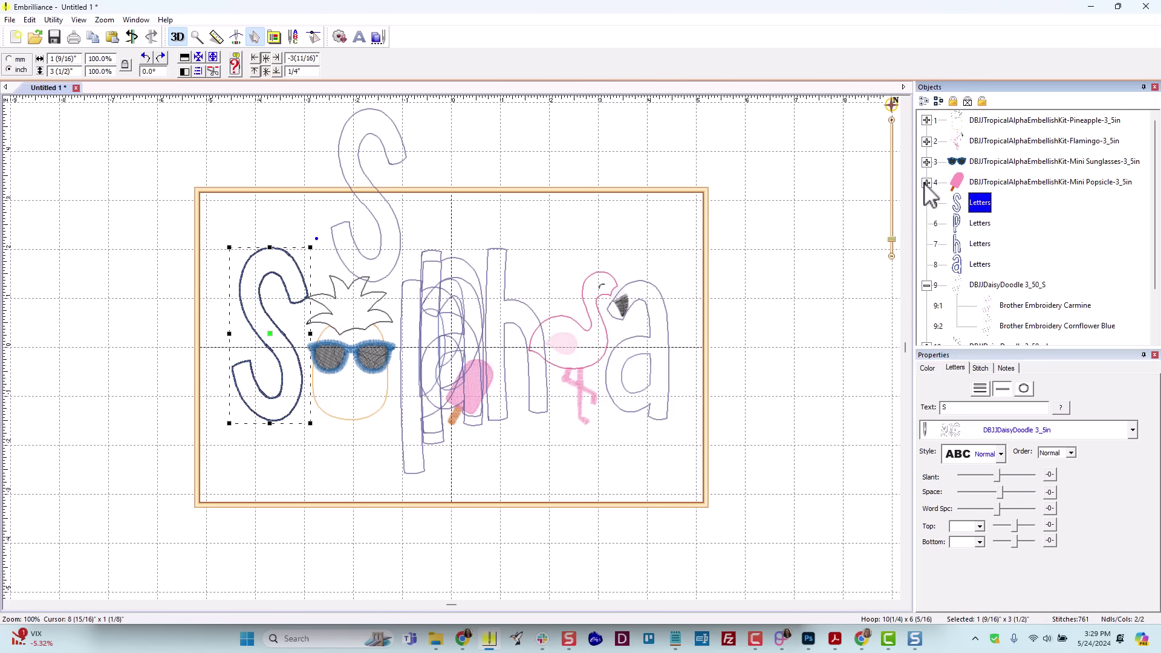
# - Inspect the DaisyDoodle S design's Carmine and Cornflower Blue colour rows in the Objects panel
pyautogui.click(959, 285)
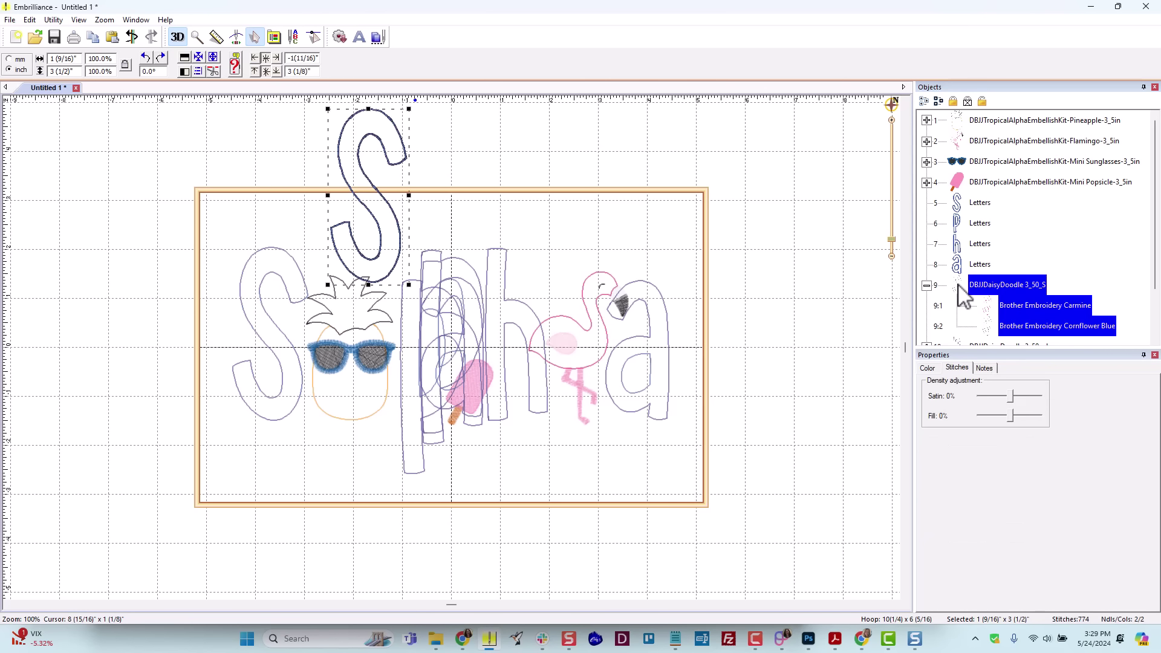
pyautogui.click(926, 285)
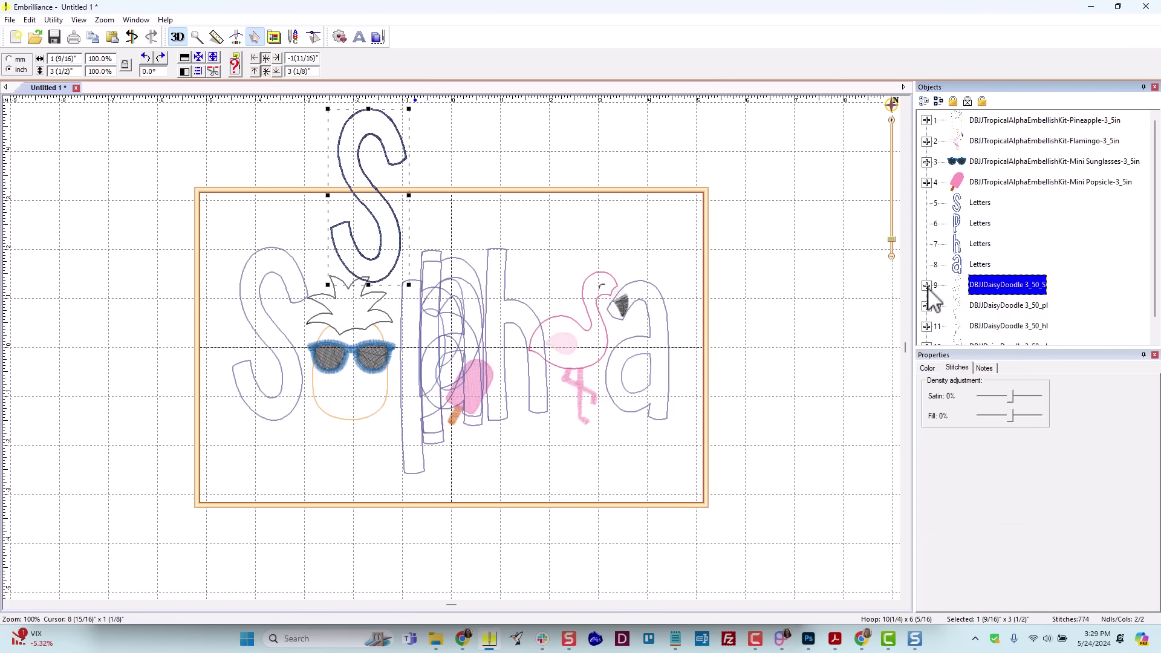
pyautogui.click(926, 286)
pyautogui.click(990, 306)
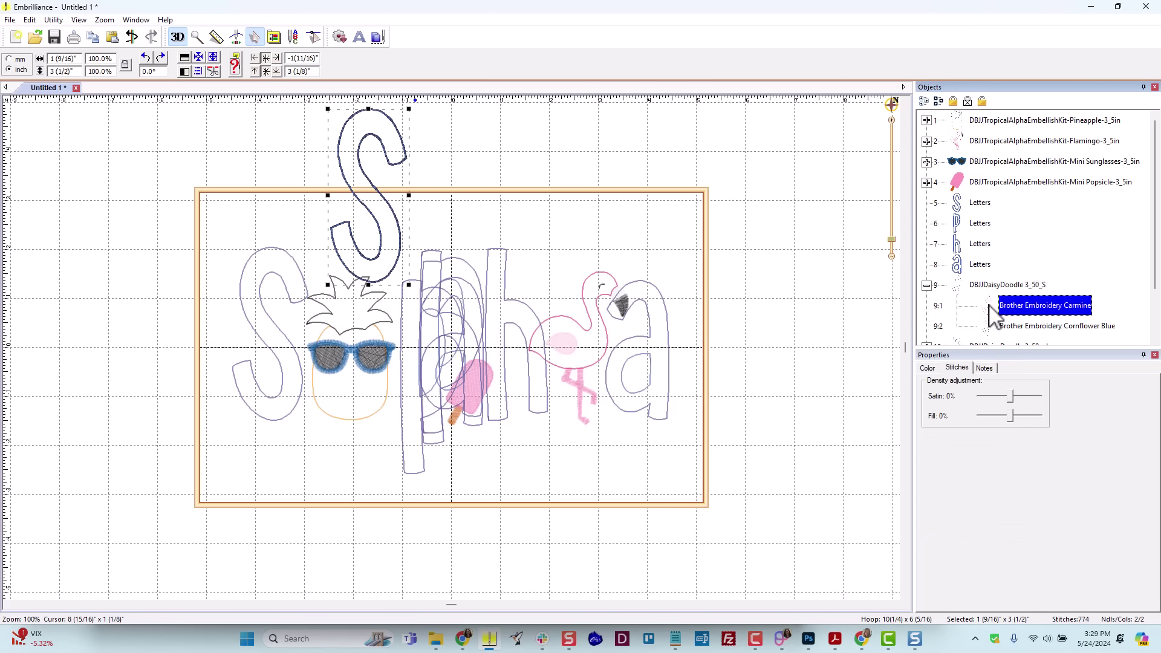
pyautogui.click(990, 326)
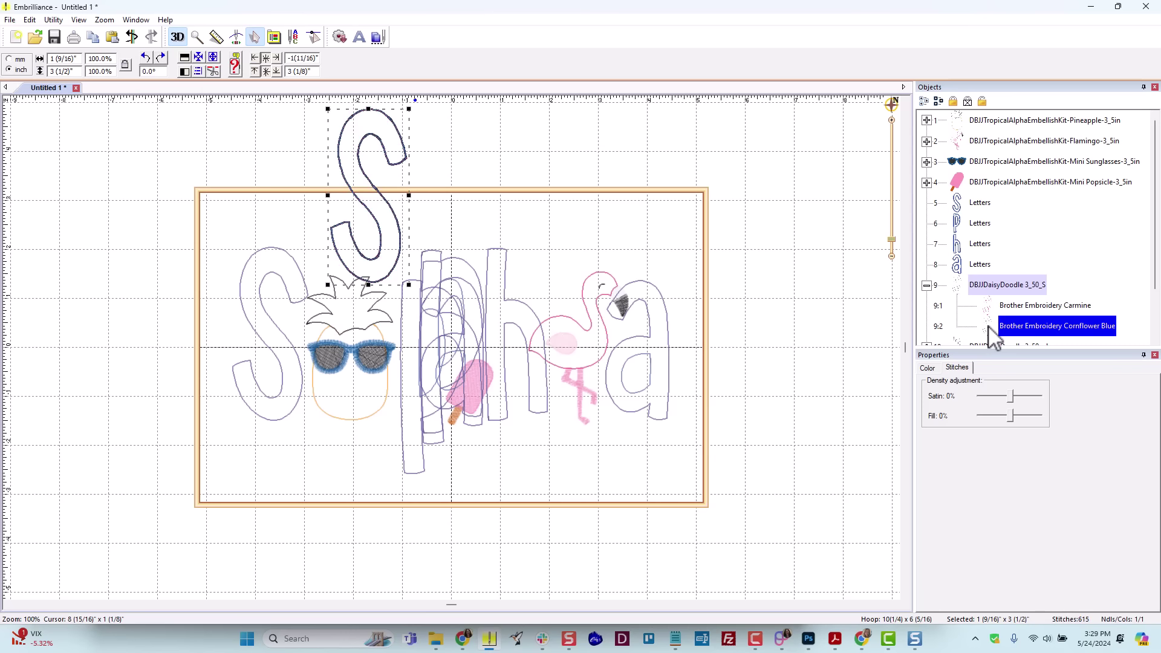
pyautogui.click(927, 286)
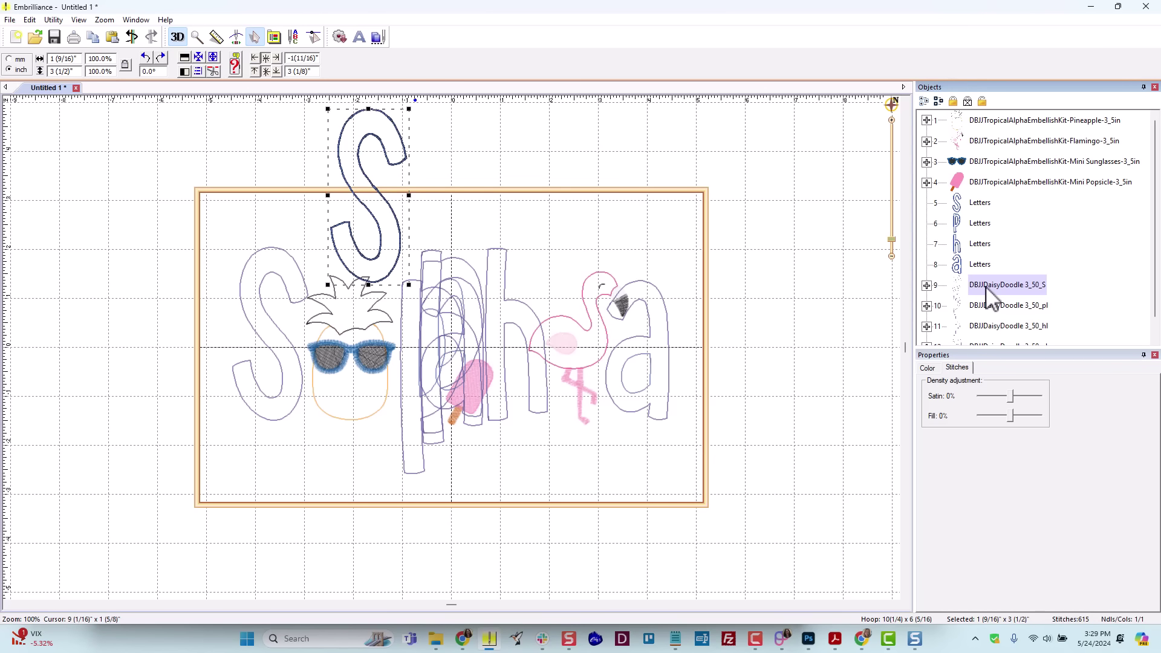
pyautogui.click(984, 201)
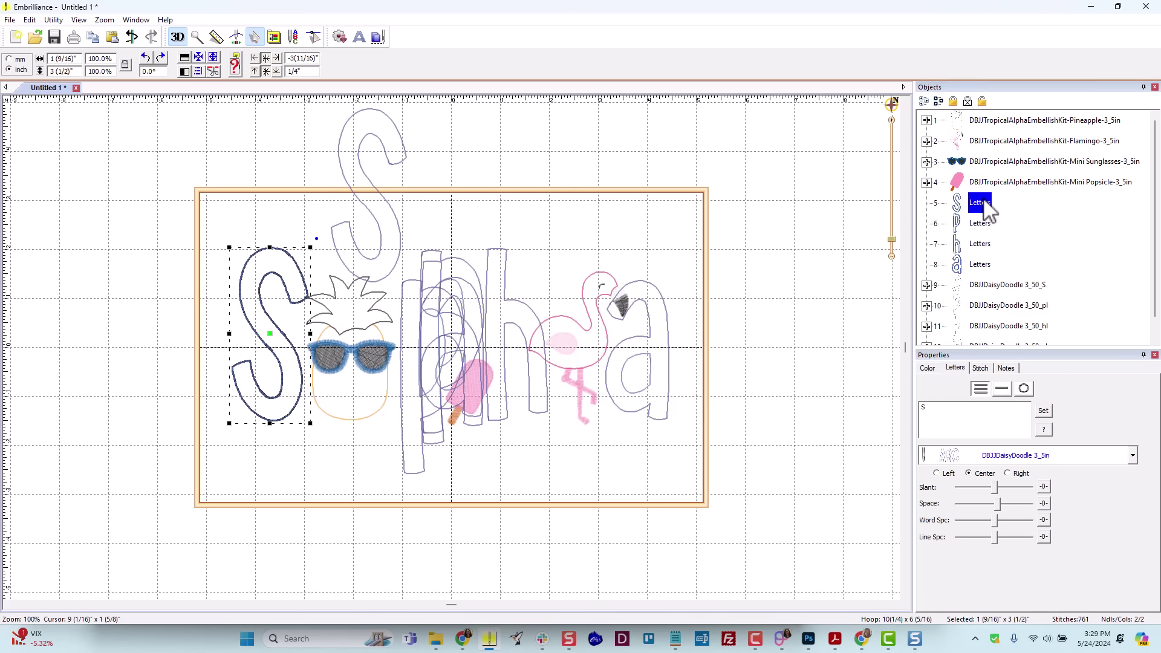
pyautogui.rightClick(282, 252)
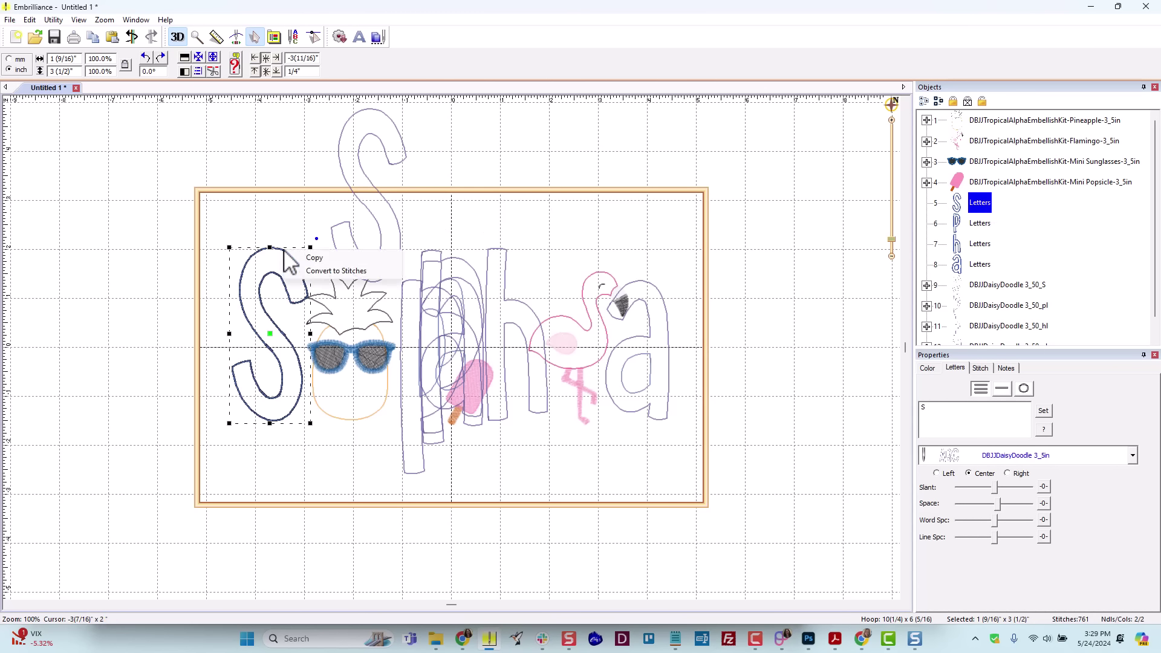
pyautogui.click(336, 271)
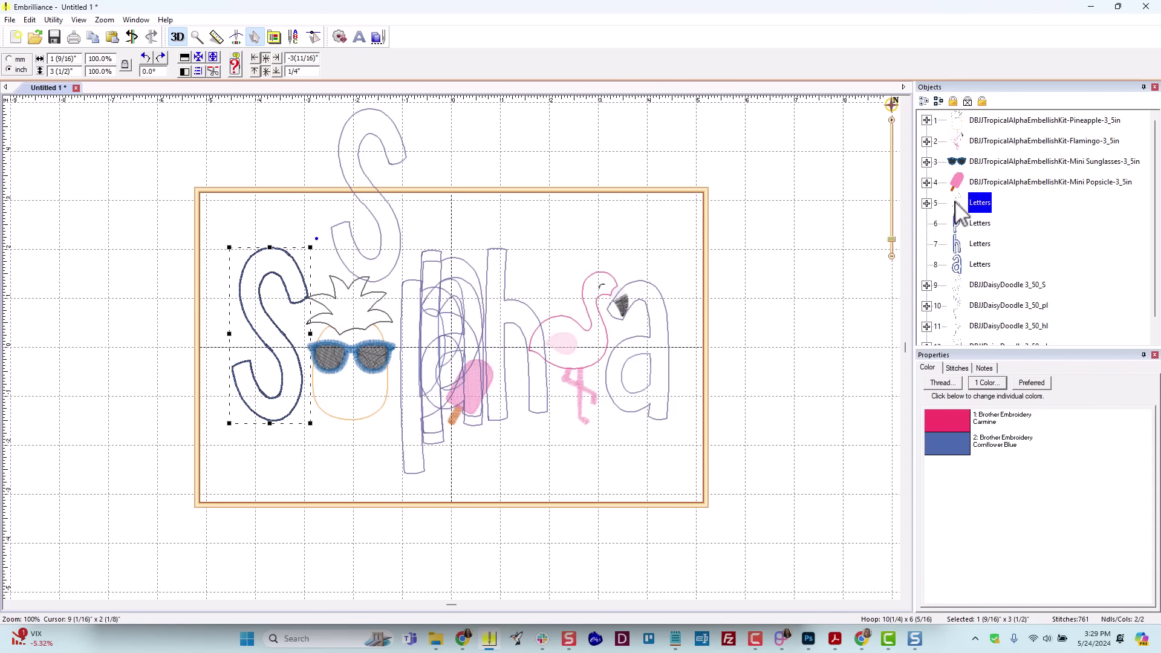
pyautogui.click(926, 204)
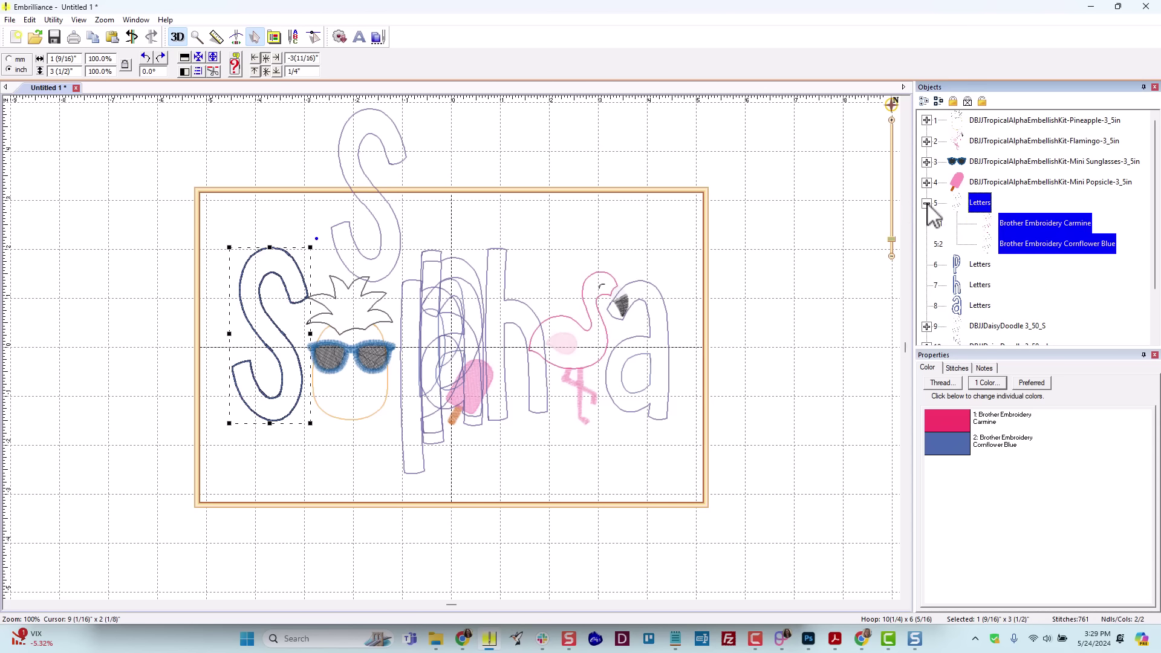
pyautogui.click(926, 203)
pyautogui.click(956, 205)
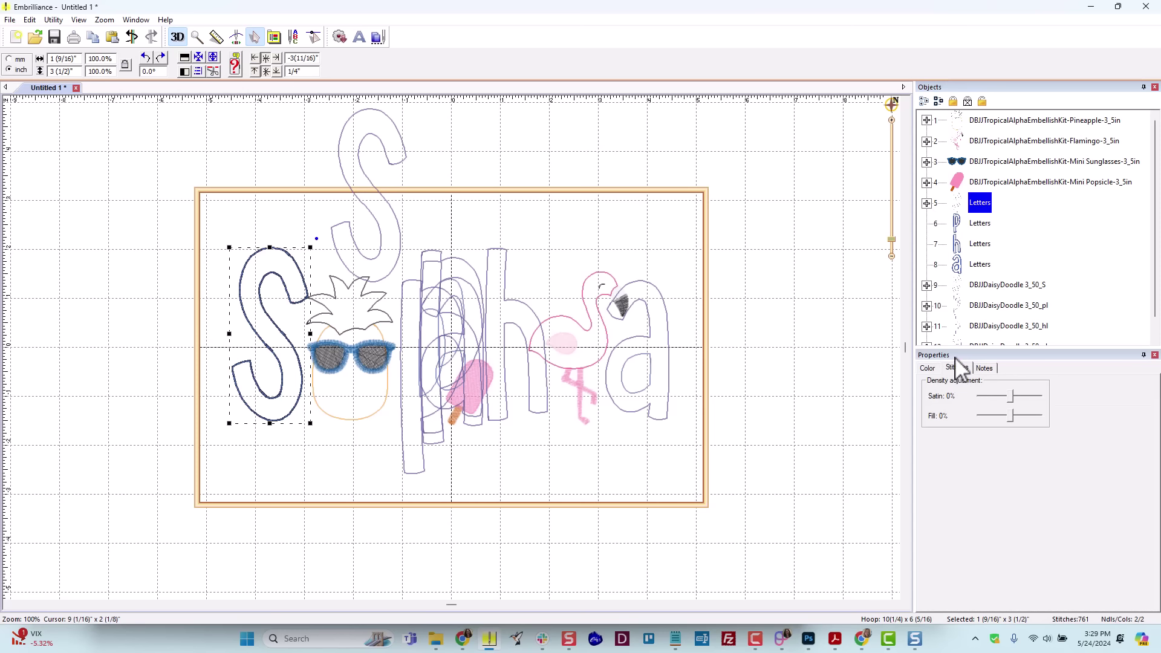
pyautogui.hotkey('ctrl', 'a')
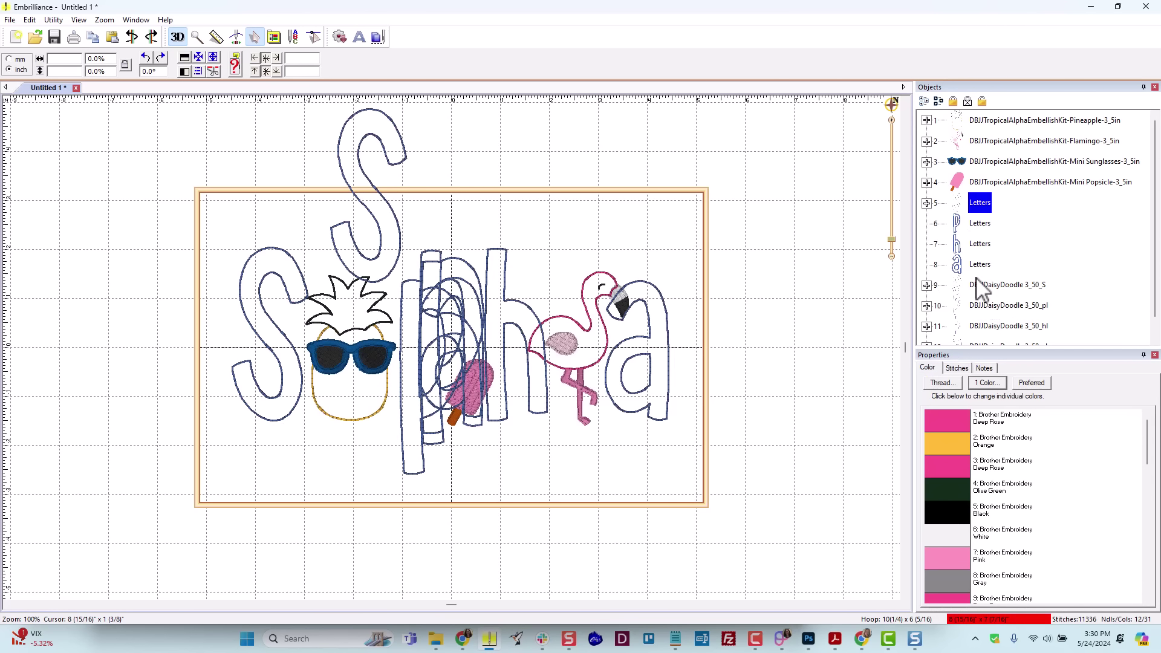
pyautogui.click(135, 38)
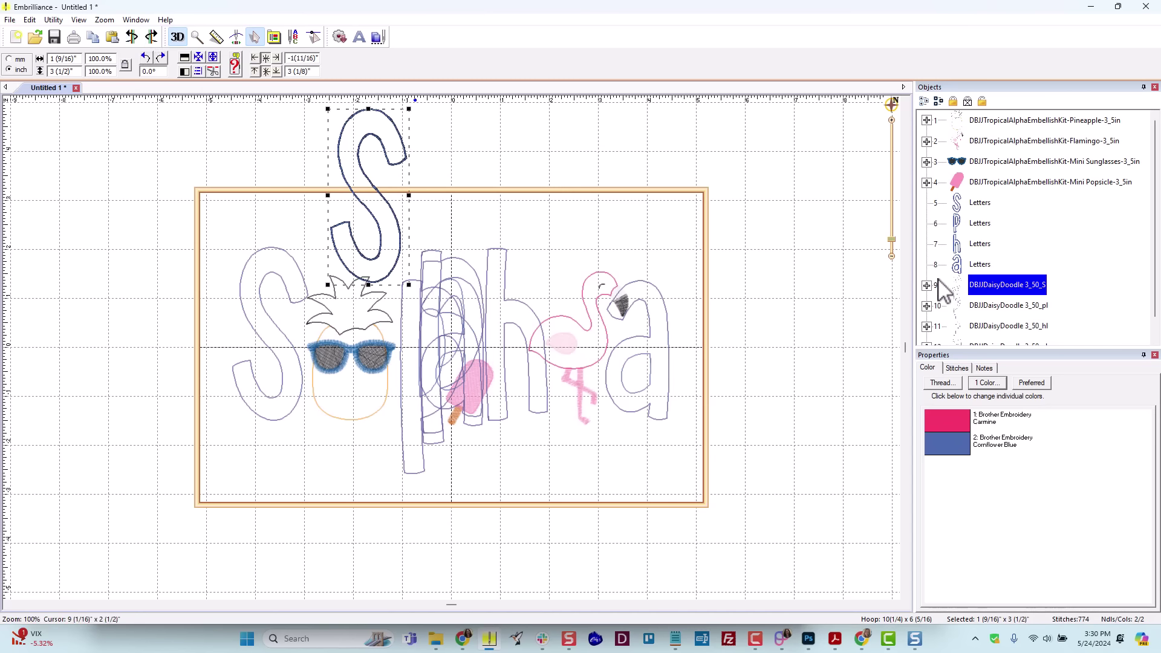
# - Delete DaisyDoodle objects 9–12 (S, pl, hl, al), leaving eight objects at 8374 stitches
pyautogui.scroll(-1, 961, 284)
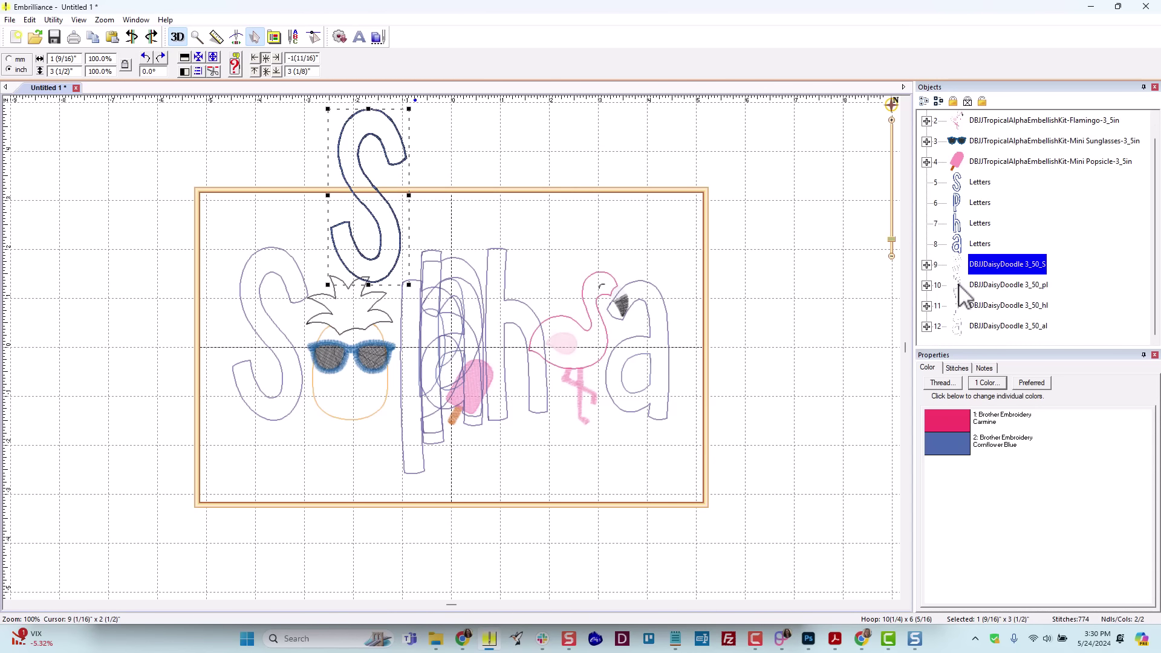
pyautogui.keyDown('shift'); pyautogui.click(958, 326); pyautogui.keyUp('shift')
pyautogui.press('Delete')
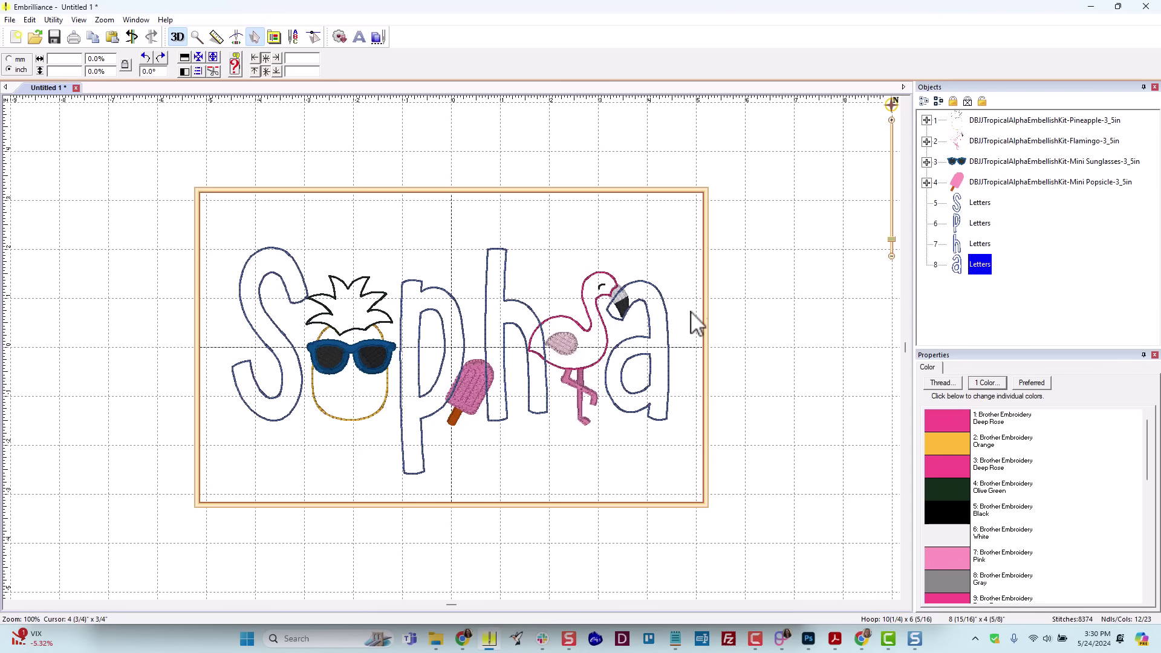
# - Move the four Sophia letters to the start of the stitch order with Move First
pyautogui.click(979, 202)
pyautogui.keyDown('shift'); pyautogui.click(959, 264); pyautogui.keyUp('shift')
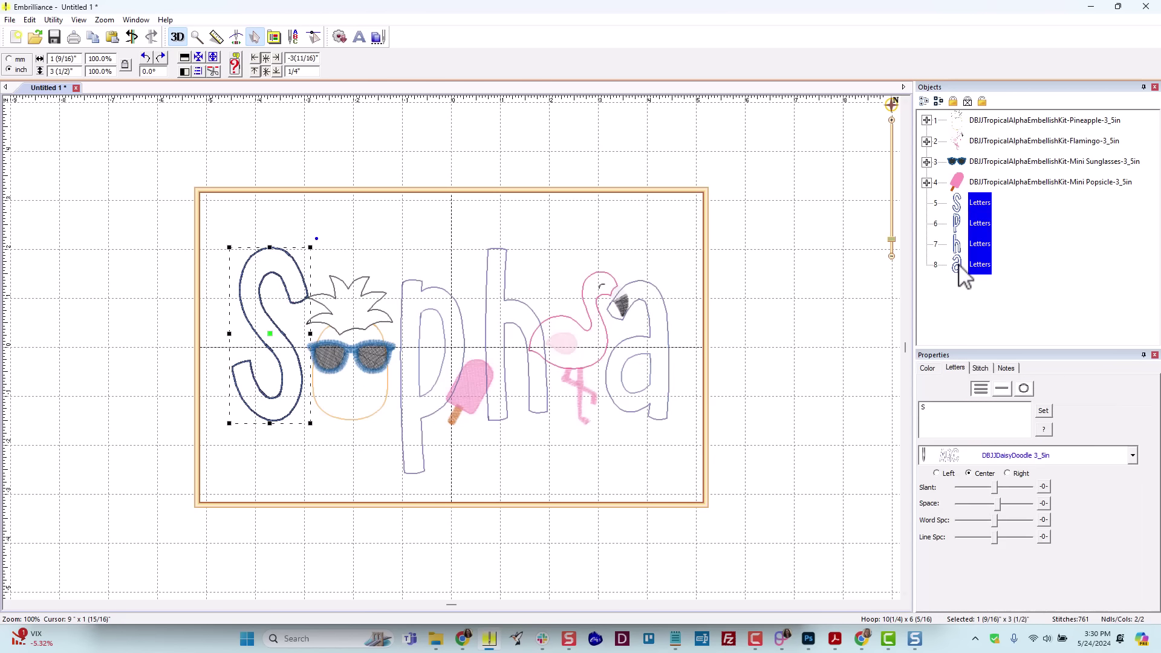
pyautogui.rightClick(980, 205)
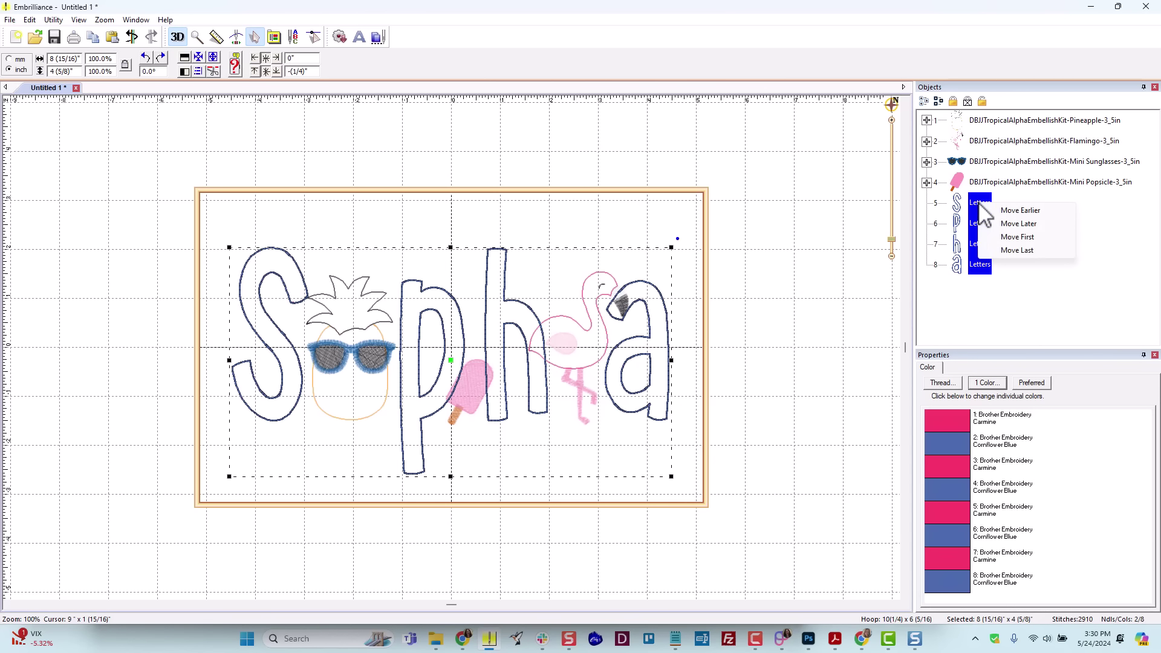
pyautogui.click(1016, 237)
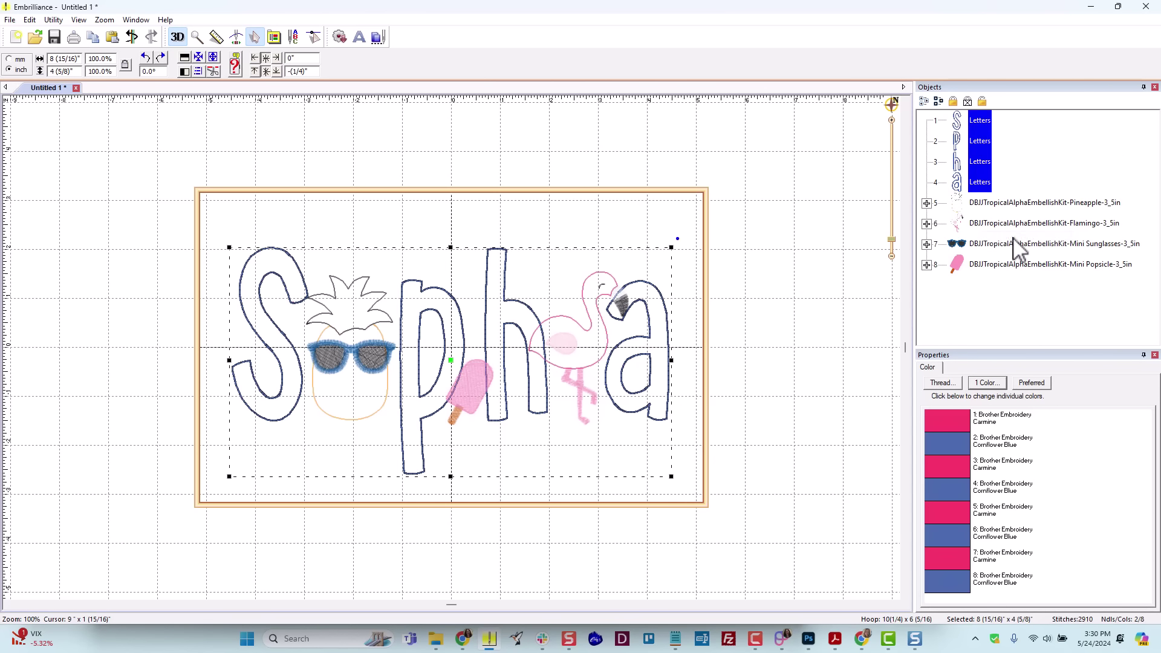
# - Make the sunglasses sew right after the pineapple, ahead of the flamingo and popsicle
pyautogui.click(958, 203)
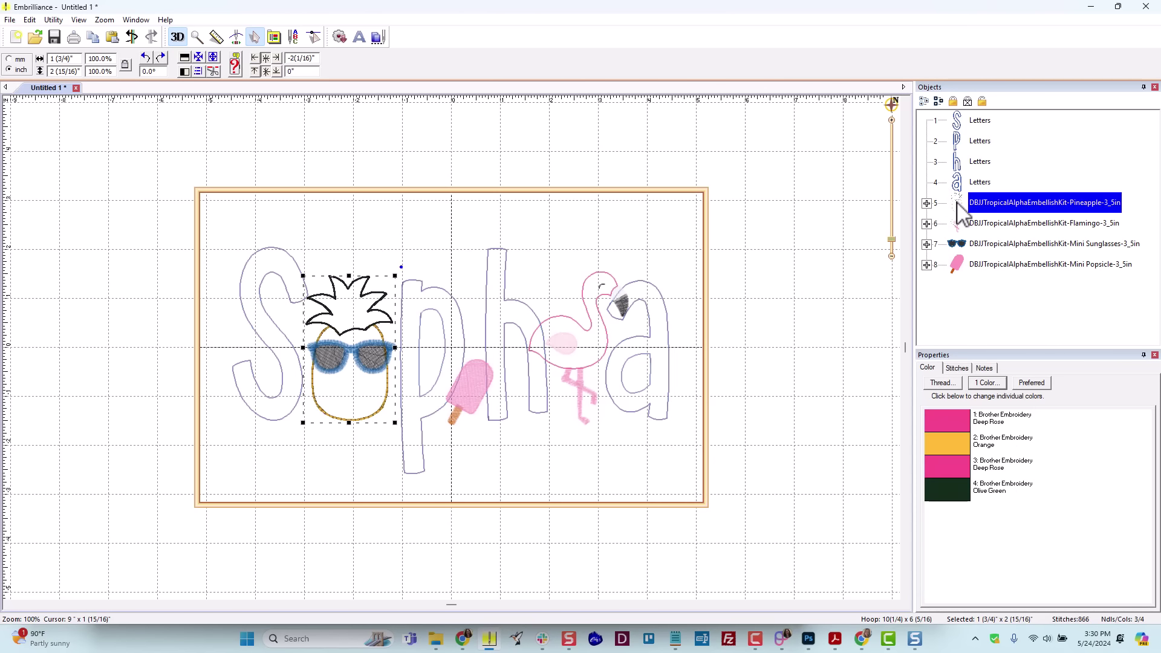
pyautogui.click(961, 248)
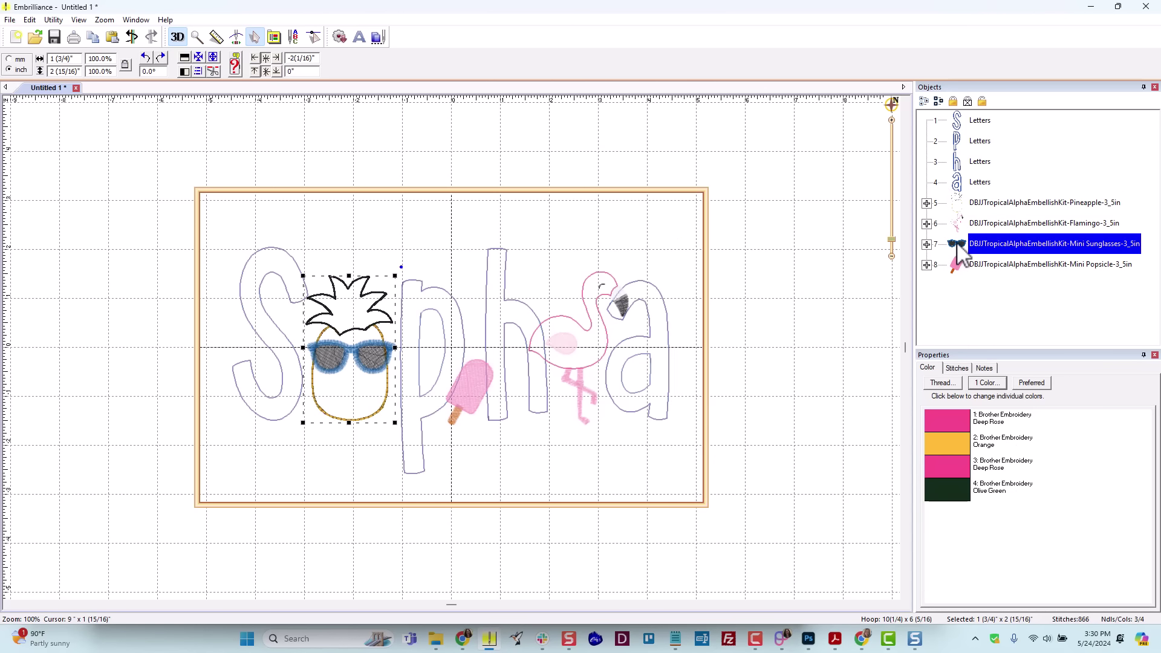
pyautogui.moveTo(961, 248); pyautogui.dragTo(961, 209)
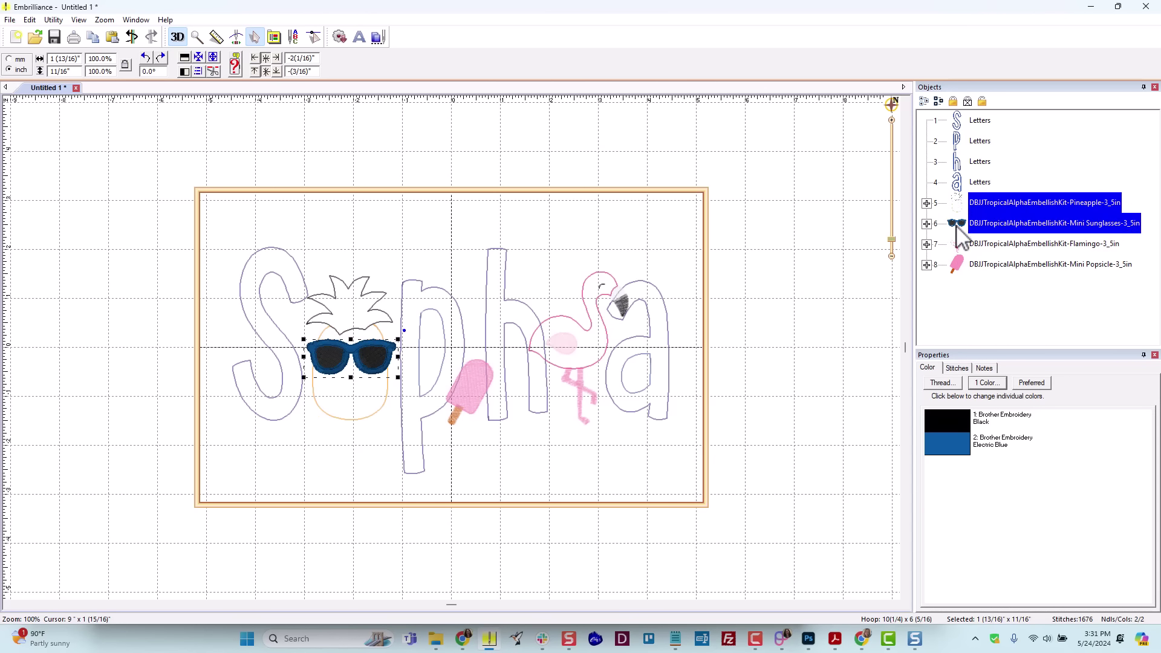
pyautogui.click(961, 247)
pyautogui.click(961, 264)
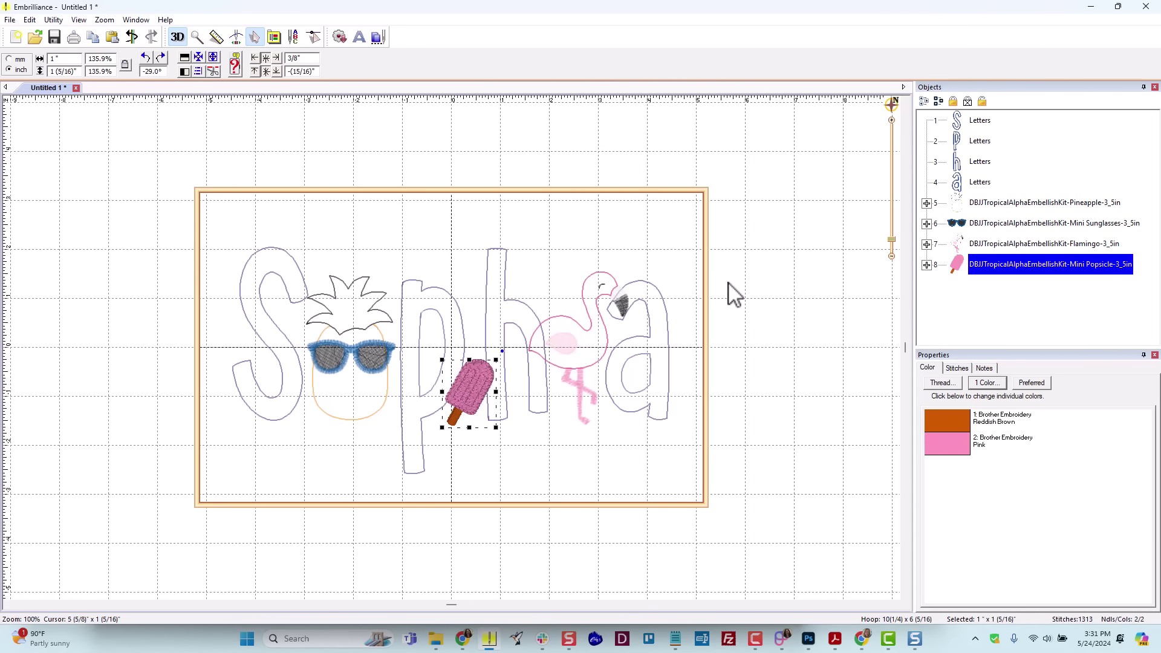
# - Nudge the letter h and the flamingo slightly to the left
pyautogui.click(531, 421)
pyautogui.moveTo(528, 413); pyautogui.dragTo(525, 413)
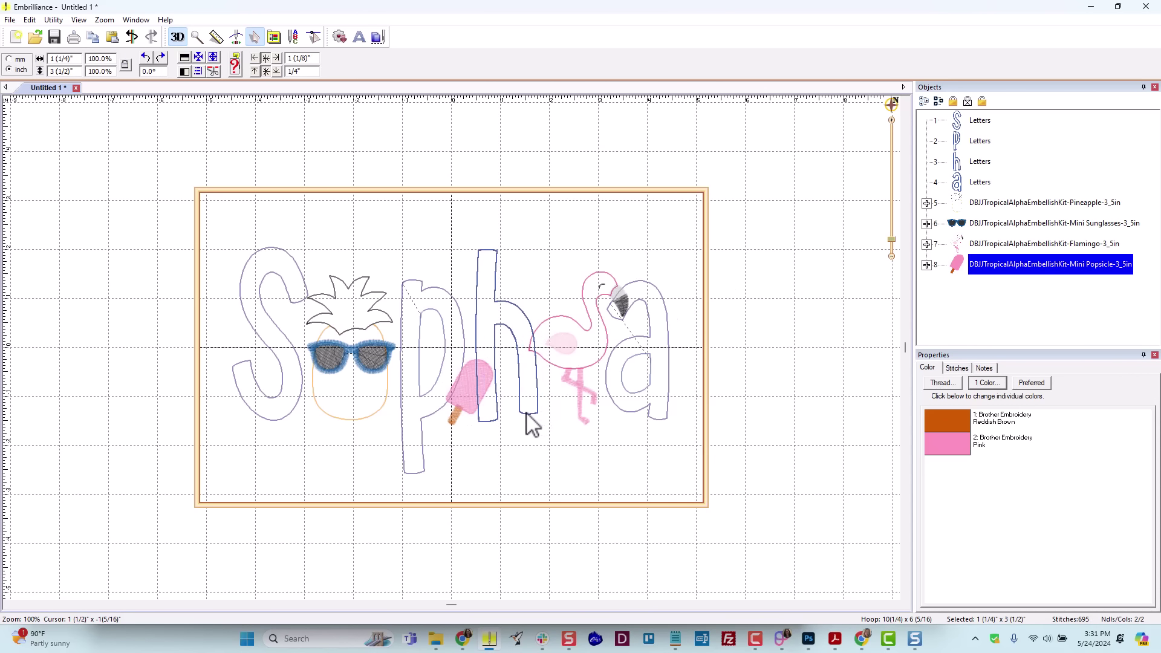
pyautogui.click(580, 409)
pyautogui.moveTo(573, 401); pyautogui.dragTo(572, 398)
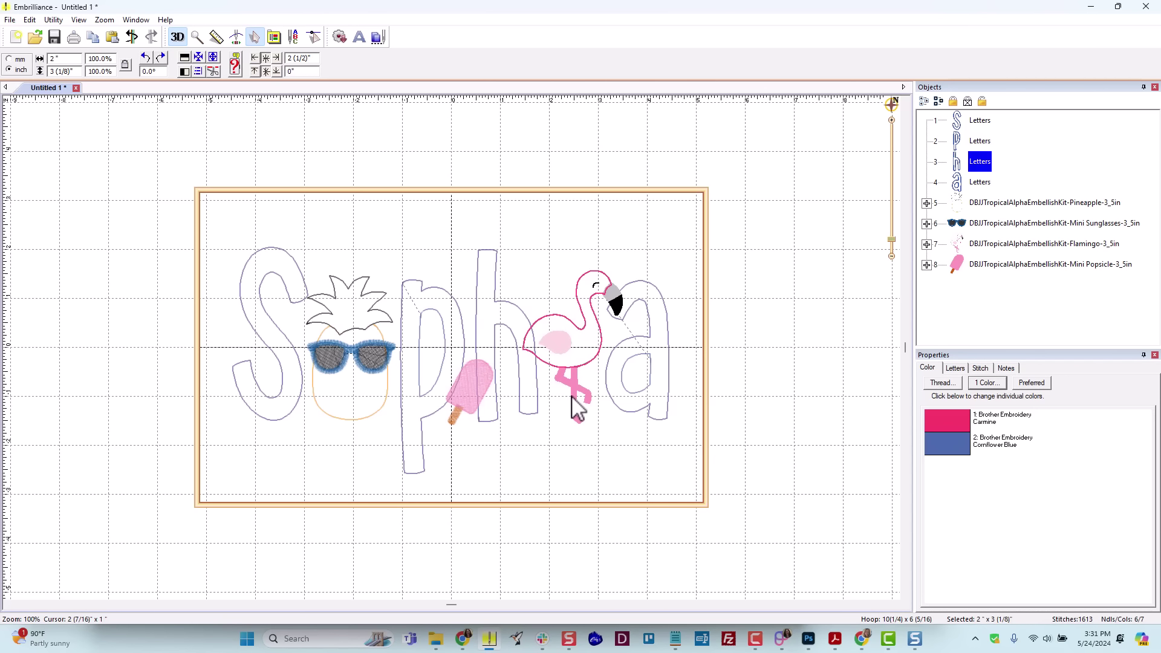
# - Review the flamingo, pineapple and sunglasses, then view the full design with nothing selected
pyautogui.click(577, 409)
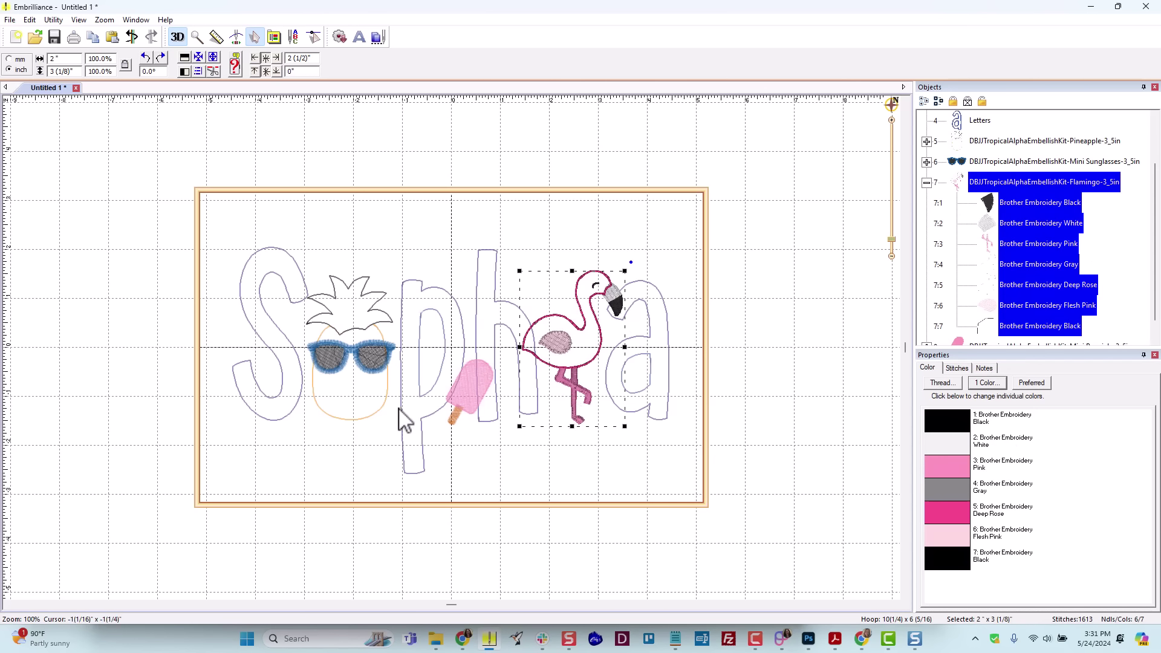
pyautogui.click(373, 415)
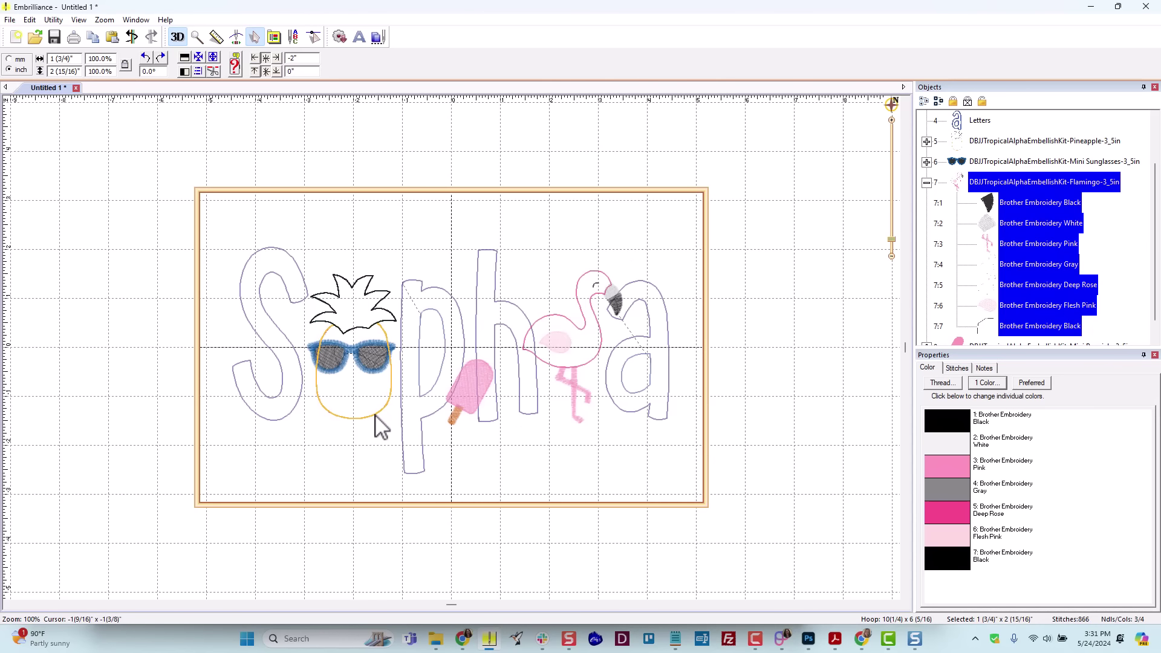
pyautogui.click(375, 417)
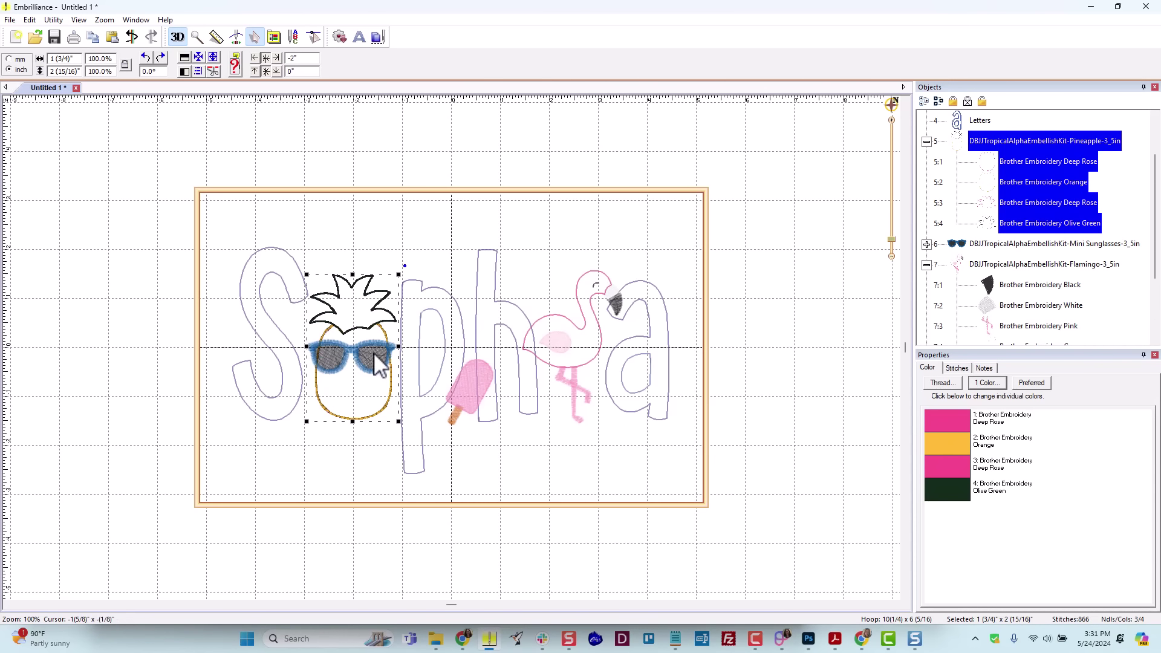
pyautogui.click(376, 367)
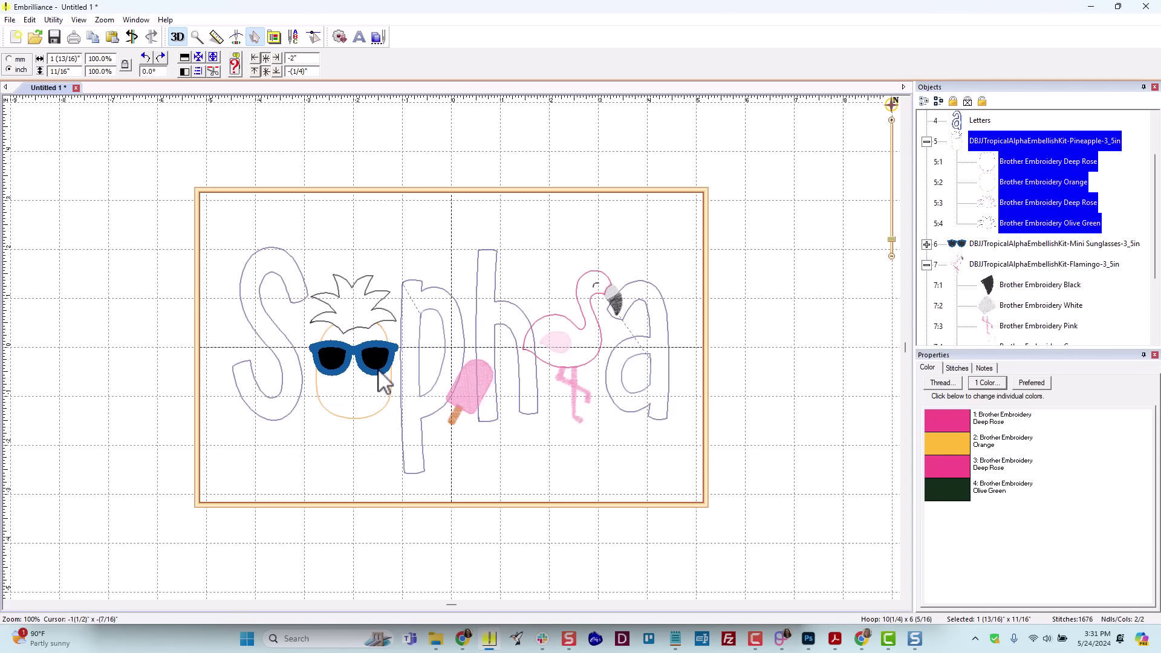
pyautogui.click(490, 470)
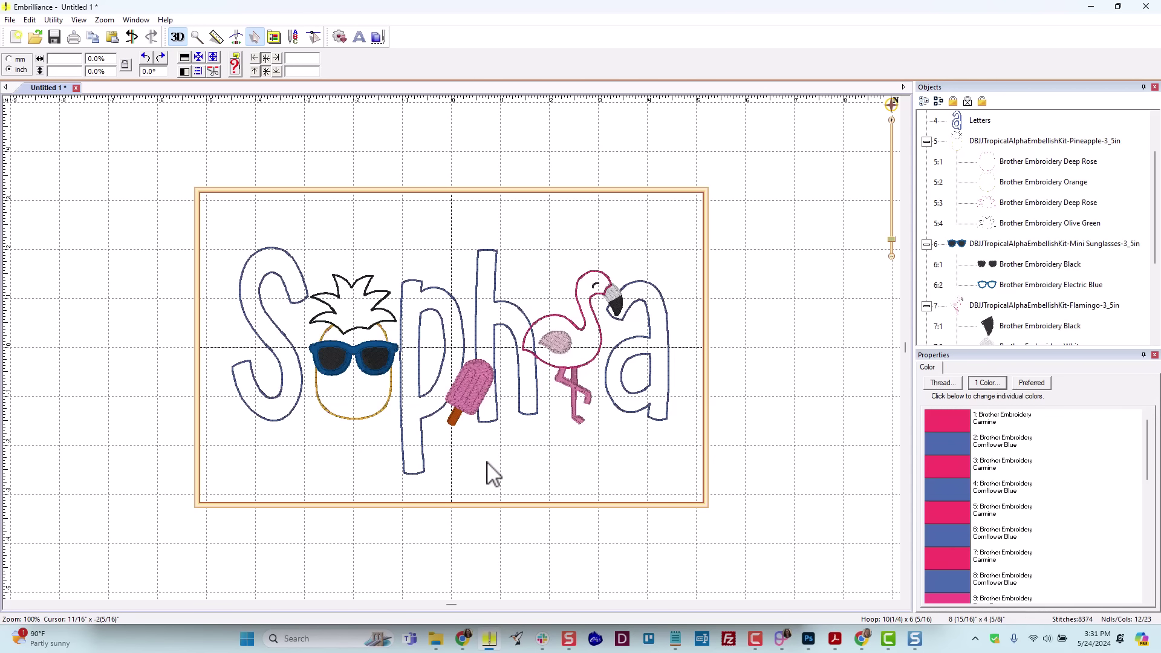
# - Nudge the popsicle slightly to the left
pyautogui.click(454, 423)
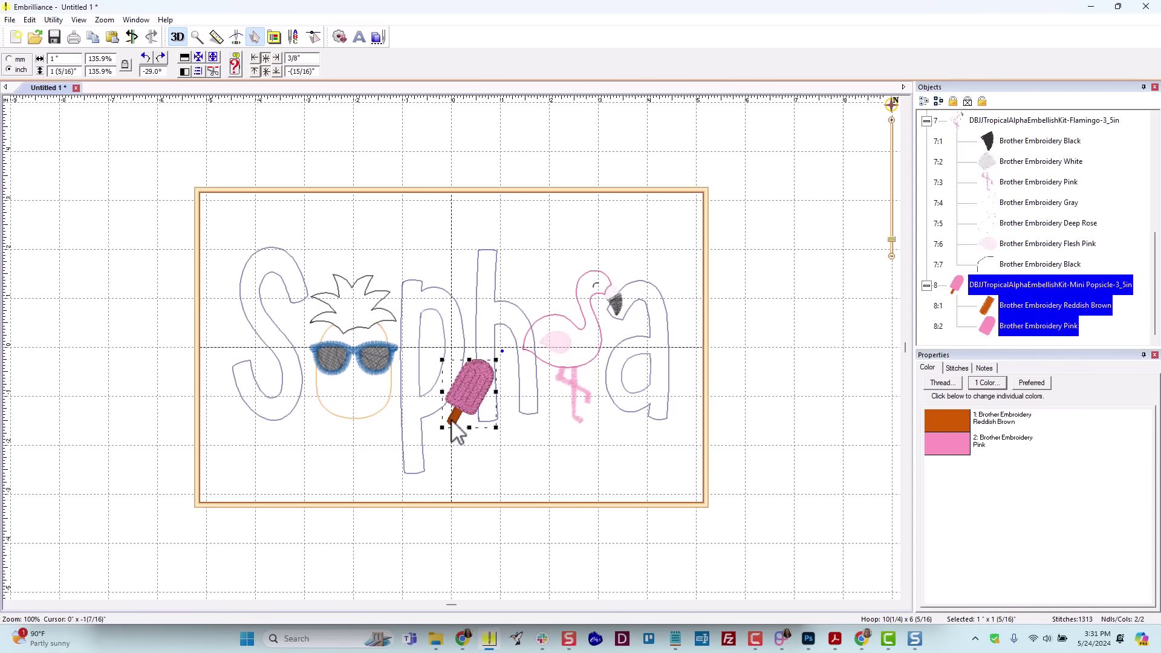
pyautogui.moveTo(472, 414); pyautogui.dragTo(467, 415)
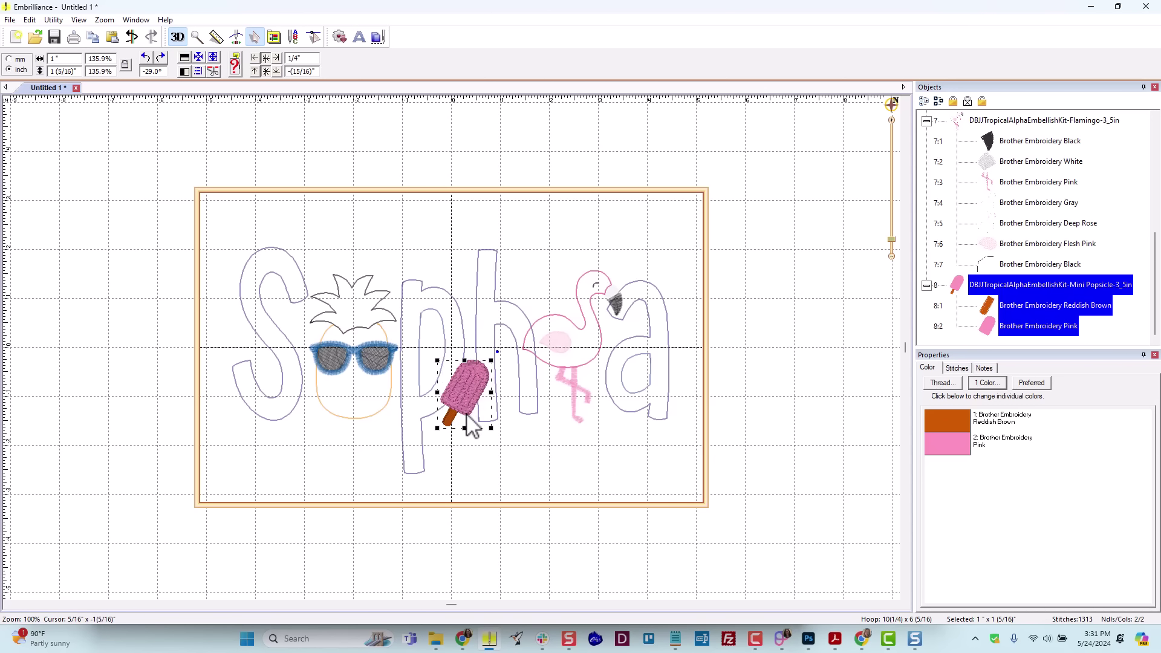
pyautogui.click(519, 489)
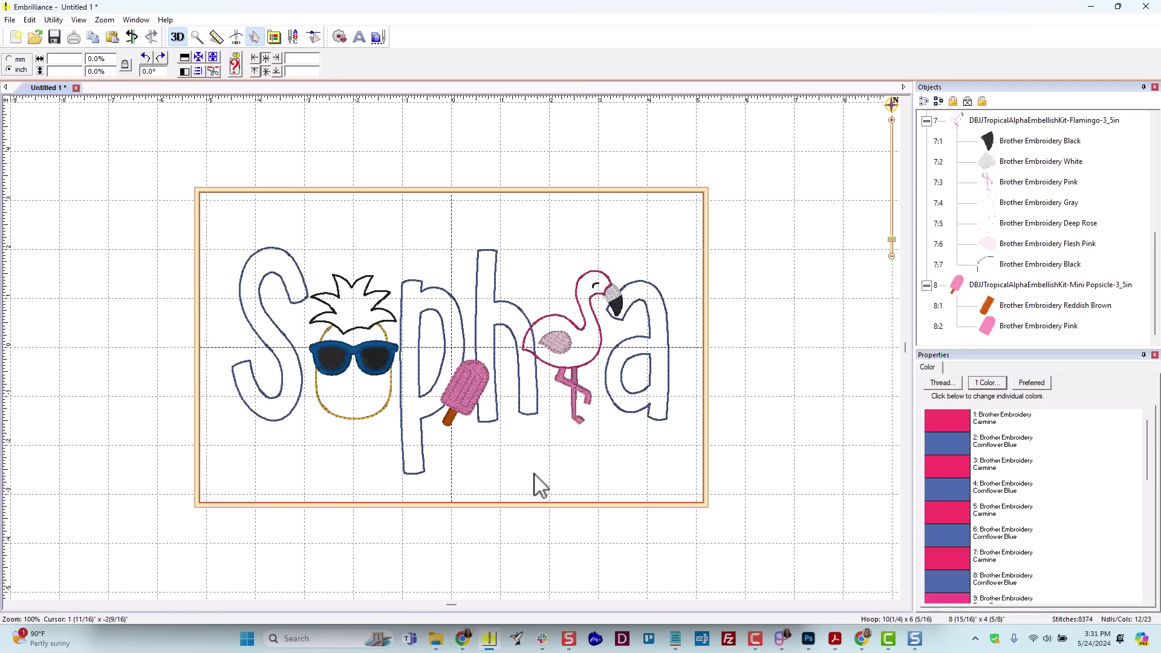
# - Step through the sew order: letters, pineapple, sunglasses, flamingo, then popsicle
pyautogui.scroll(5, 1067, 186)
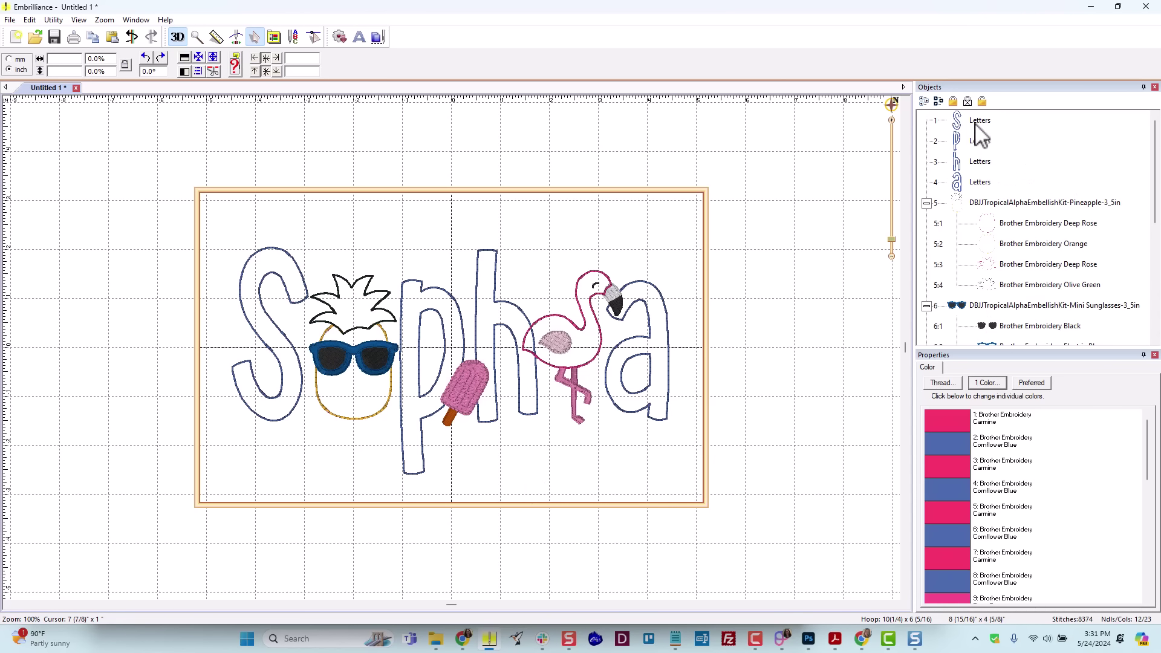
pyautogui.click(967, 142)
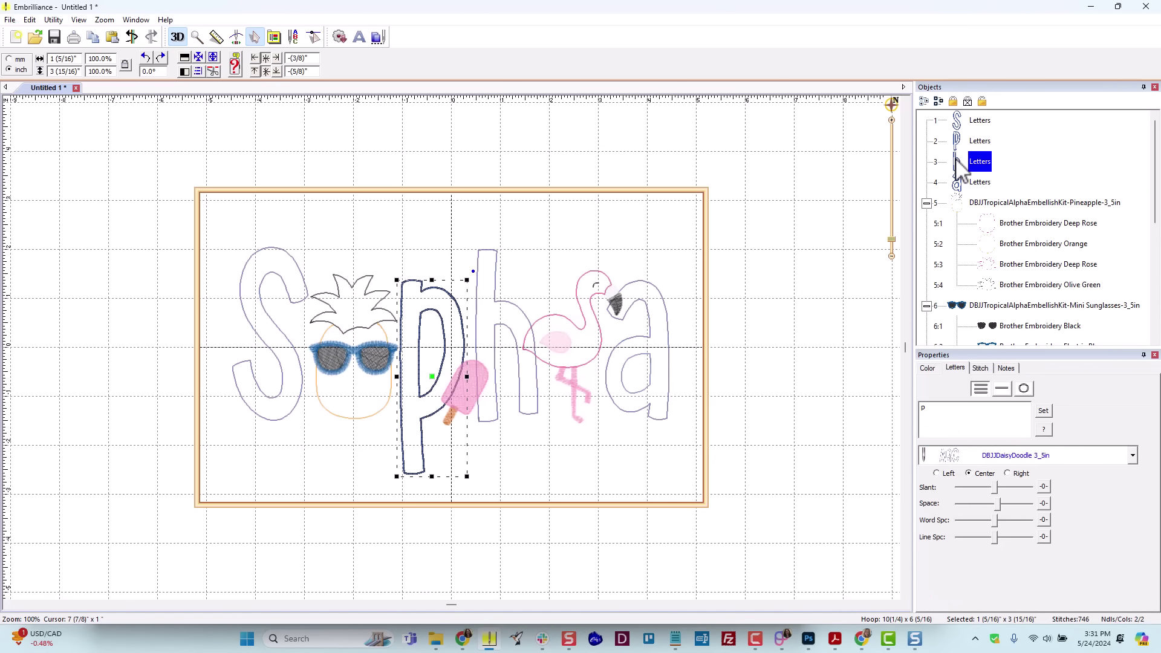
pyautogui.click(961, 182)
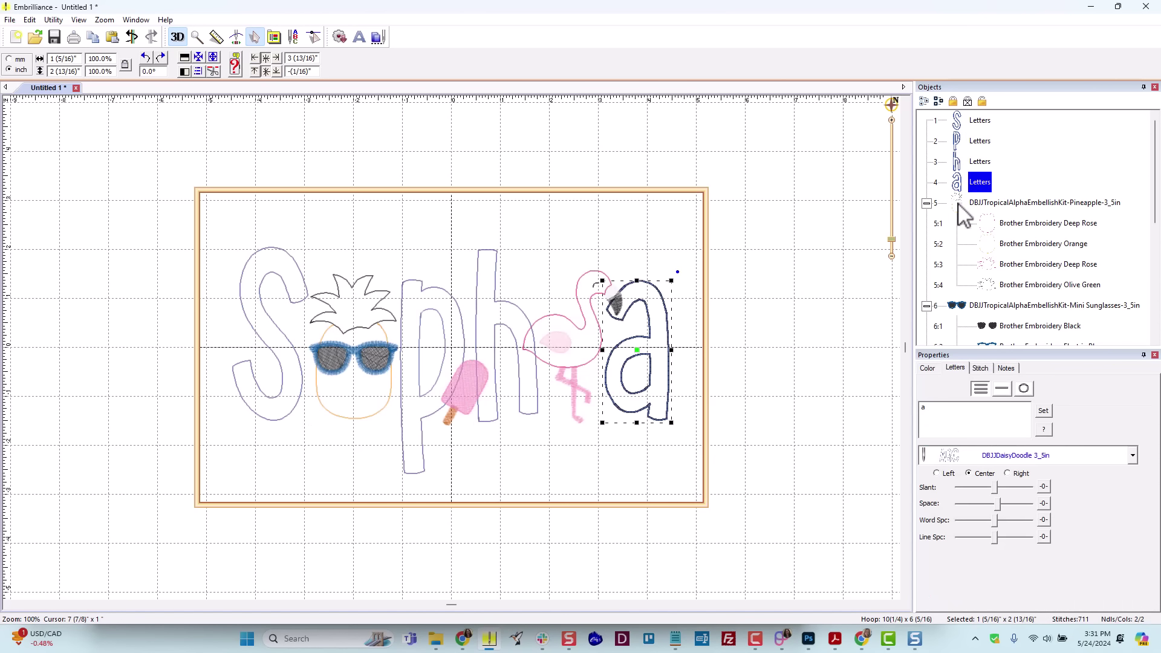
pyautogui.click(957, 205)
pyautogui.click(957, 306)
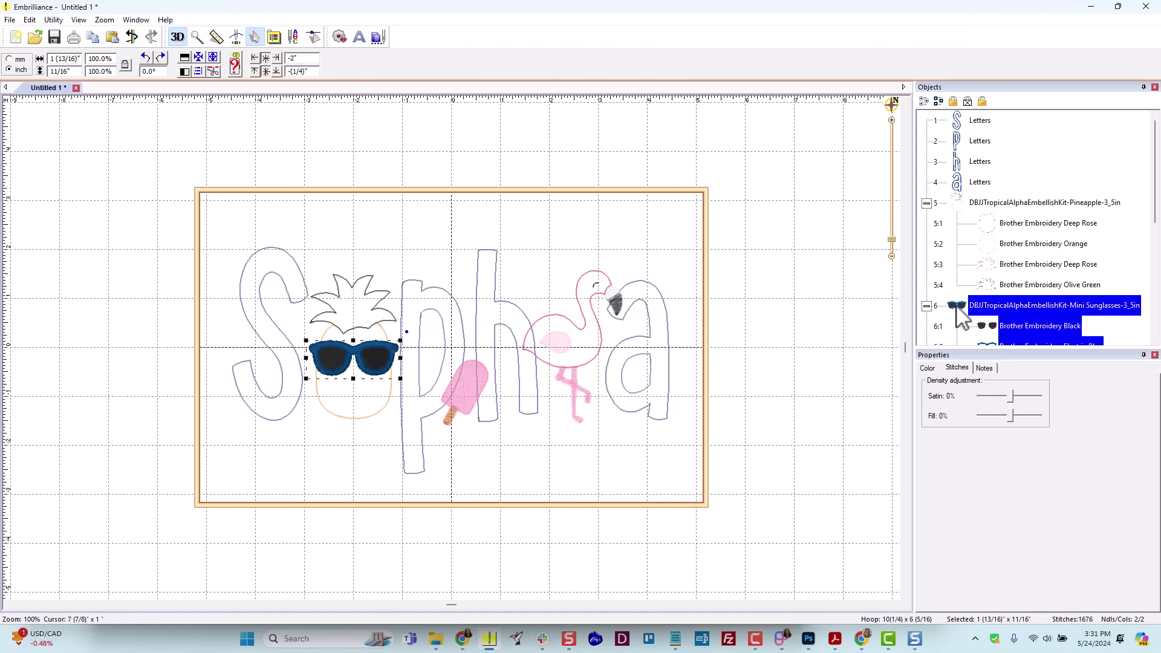
pyautogui.scroll(-3, 961, 317)
pyautogui.click(959, 182)
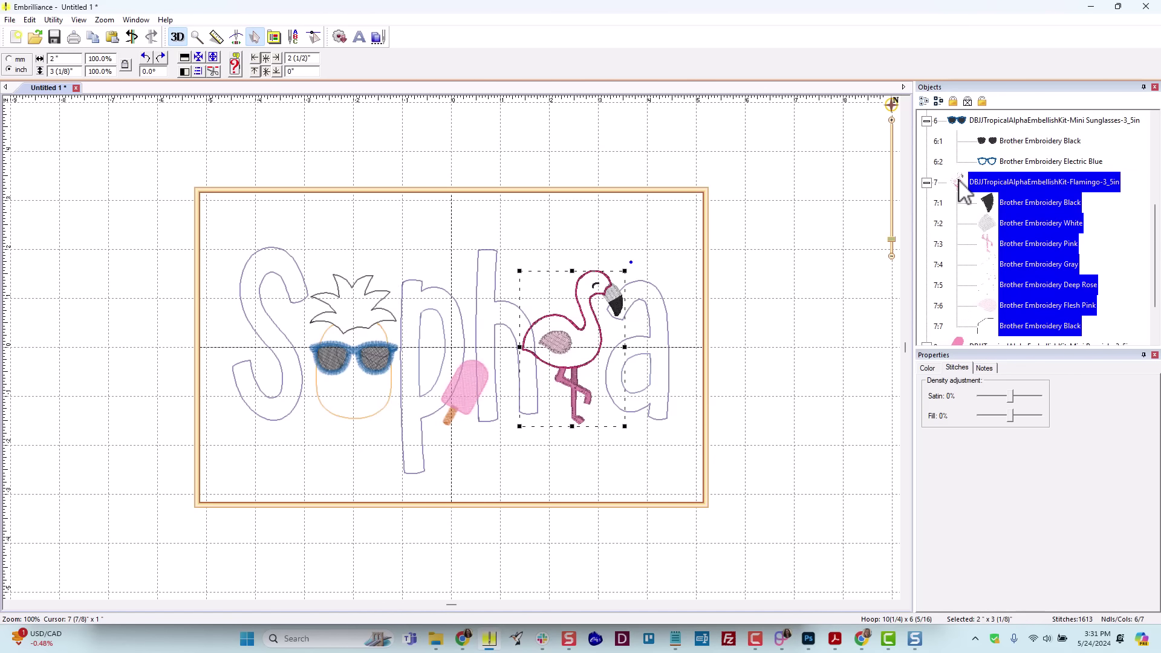
pyautogui.scroll(-3, 970, 315)
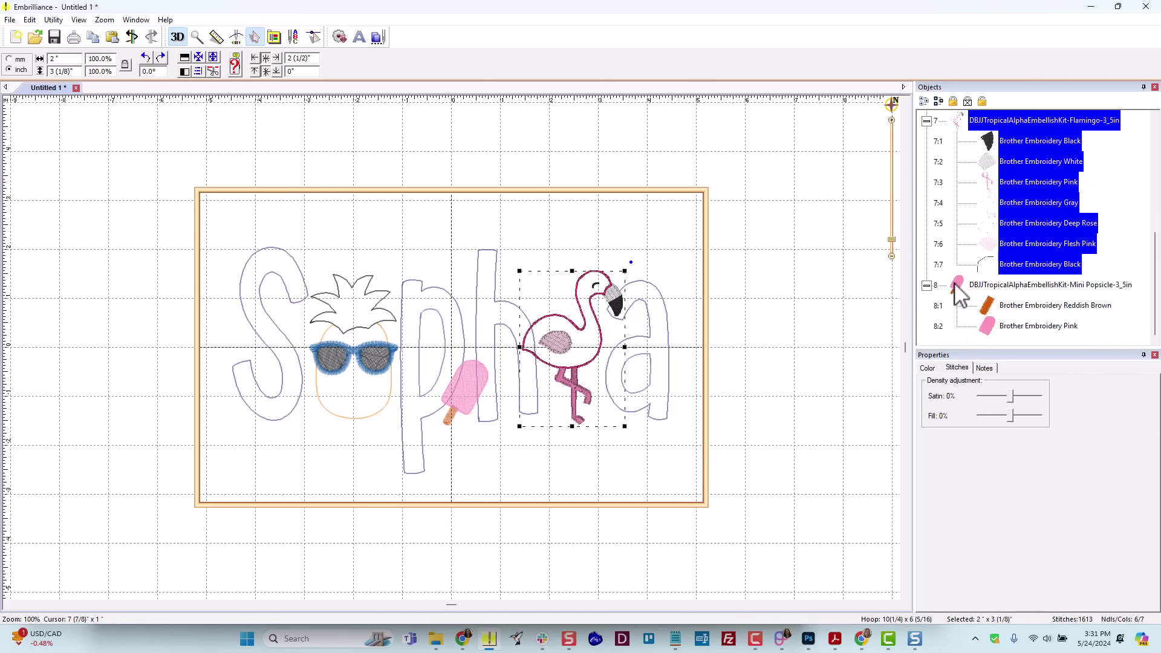
pyautogui.click(959, 284)
# - Select all objects with Ctrl+A and apply Center in Hoop, shifting the design slightly higher
pyautogui.click(819, 278)
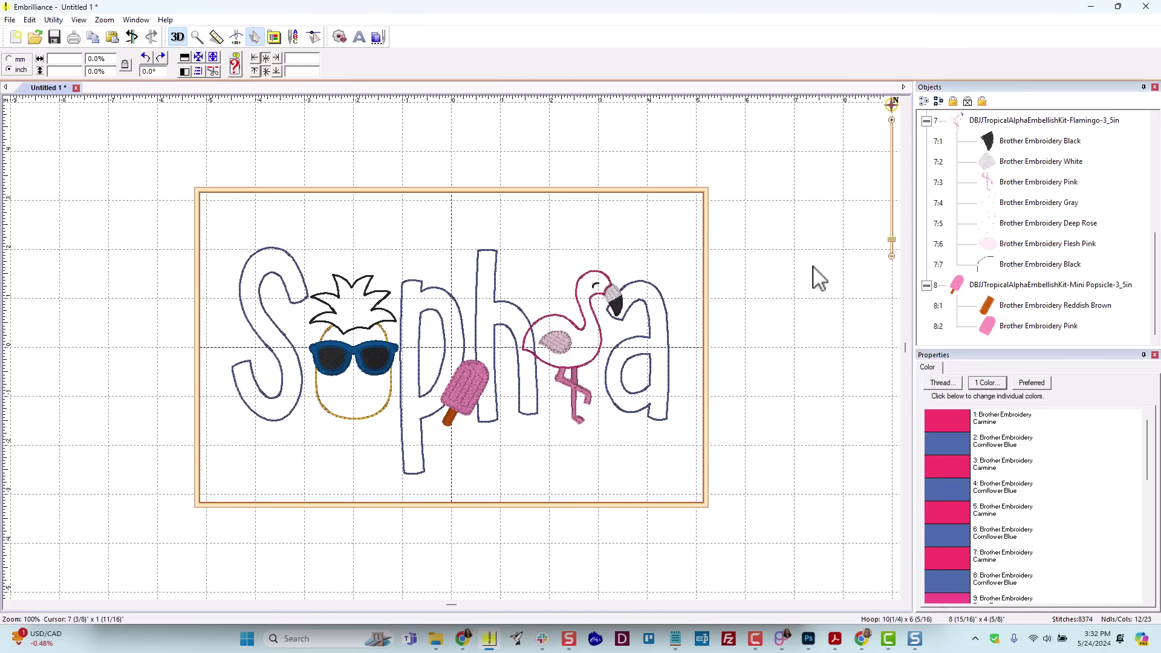
pyautogui.hotkey('ctrl', 'a')
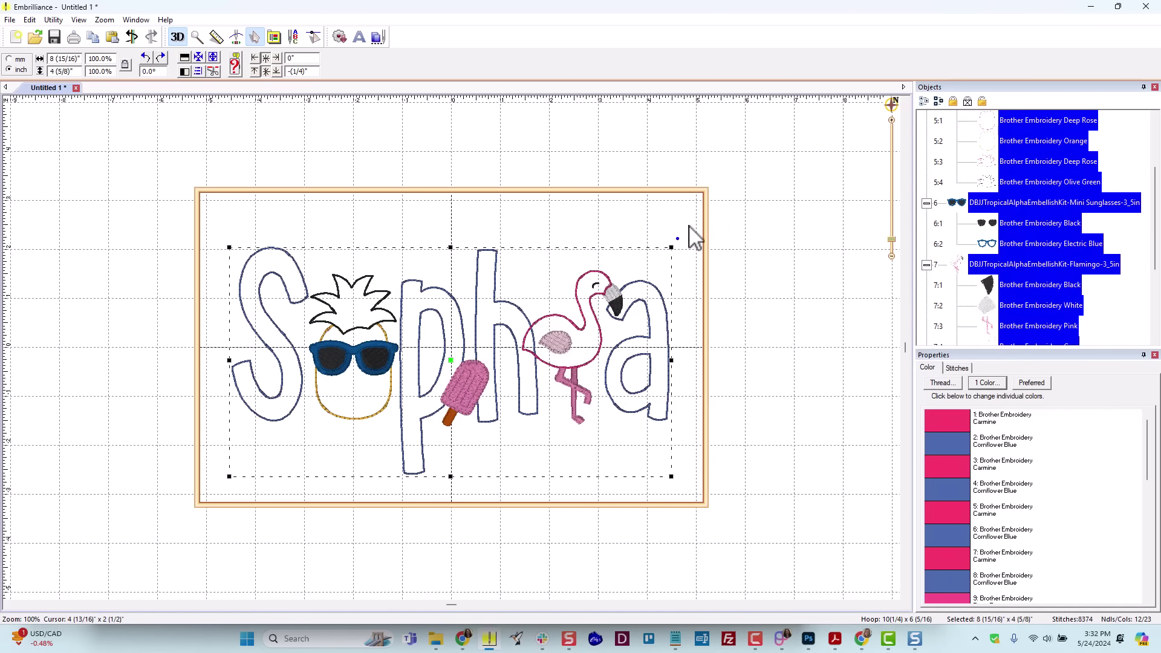
pyautogui.click(200, 59)
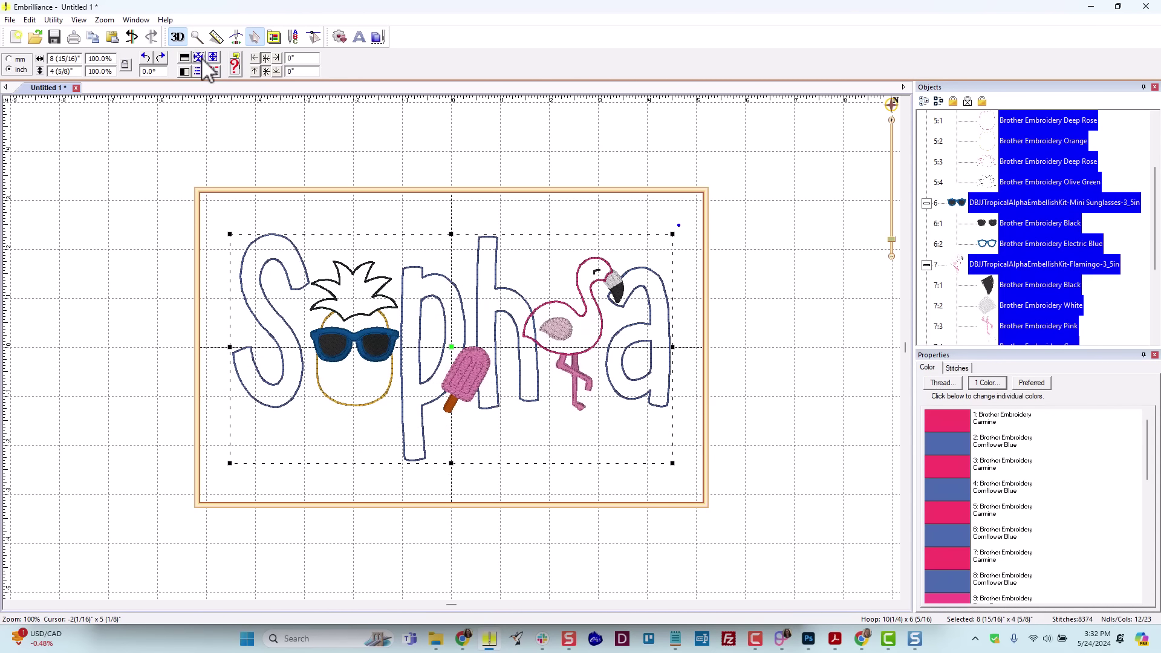
pyautogui.click(608, 154)
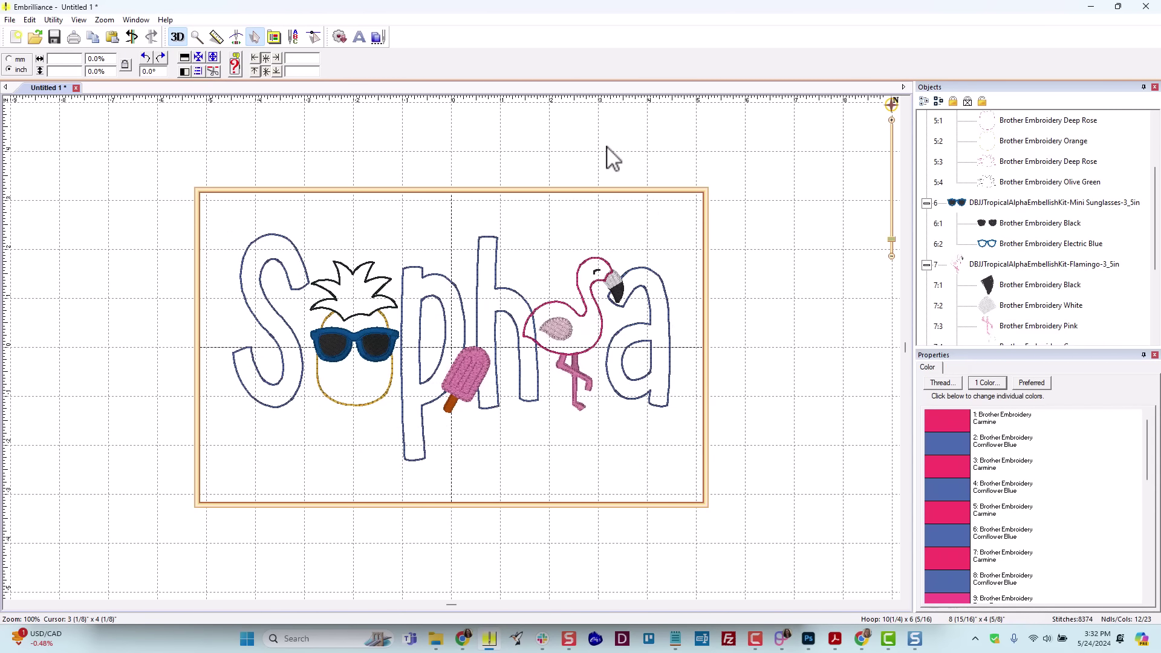
pyautogui.scroll(2, 958, 178)
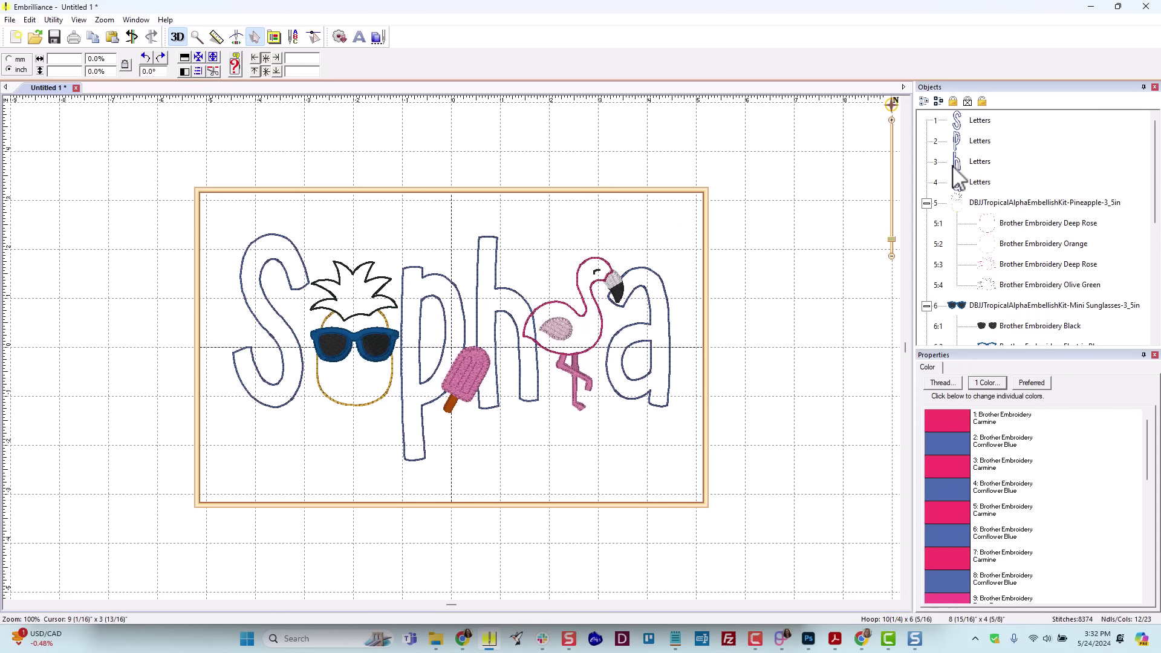
# - Check the letter S's thread colours and step through letters p, h and a in Objects
pyautogui.click(958, 120)
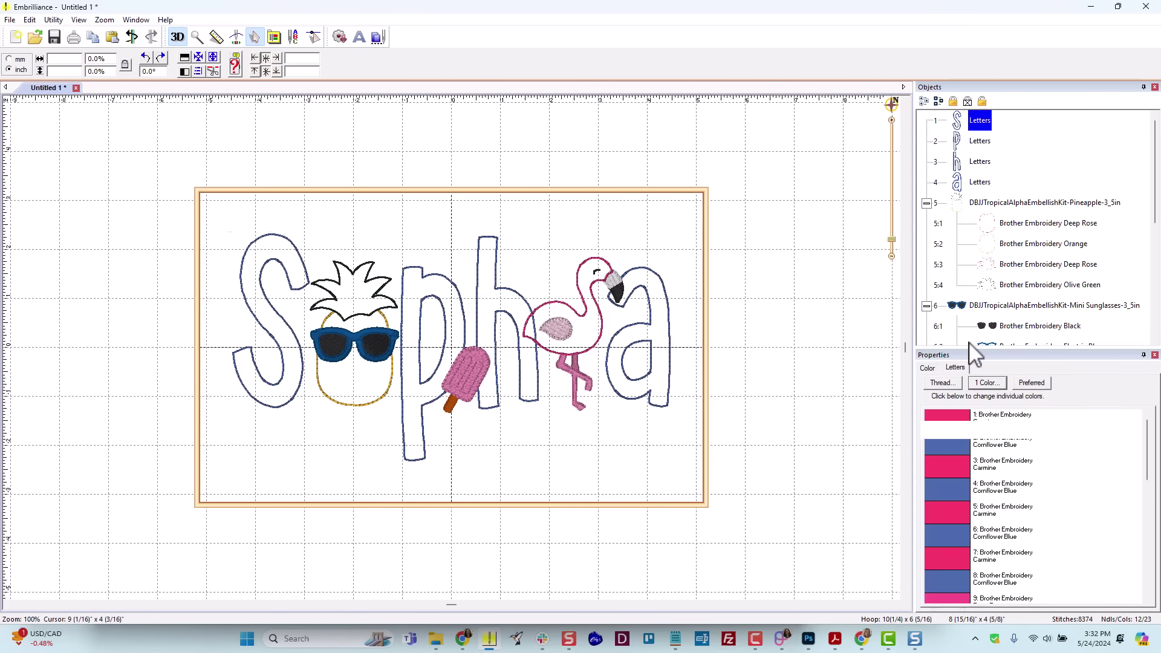
pyautogui.click(927, 367)
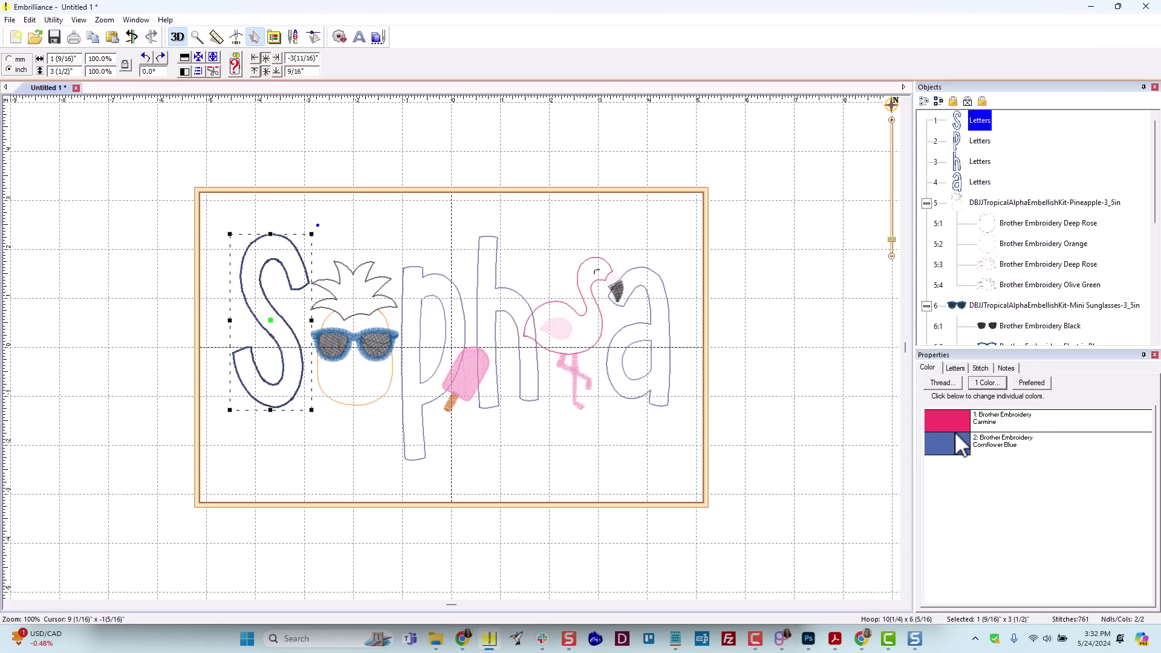
pyautogui.click(956, 149)
pyautogui.click(958, 162)
pyautogui.click(958, 182)
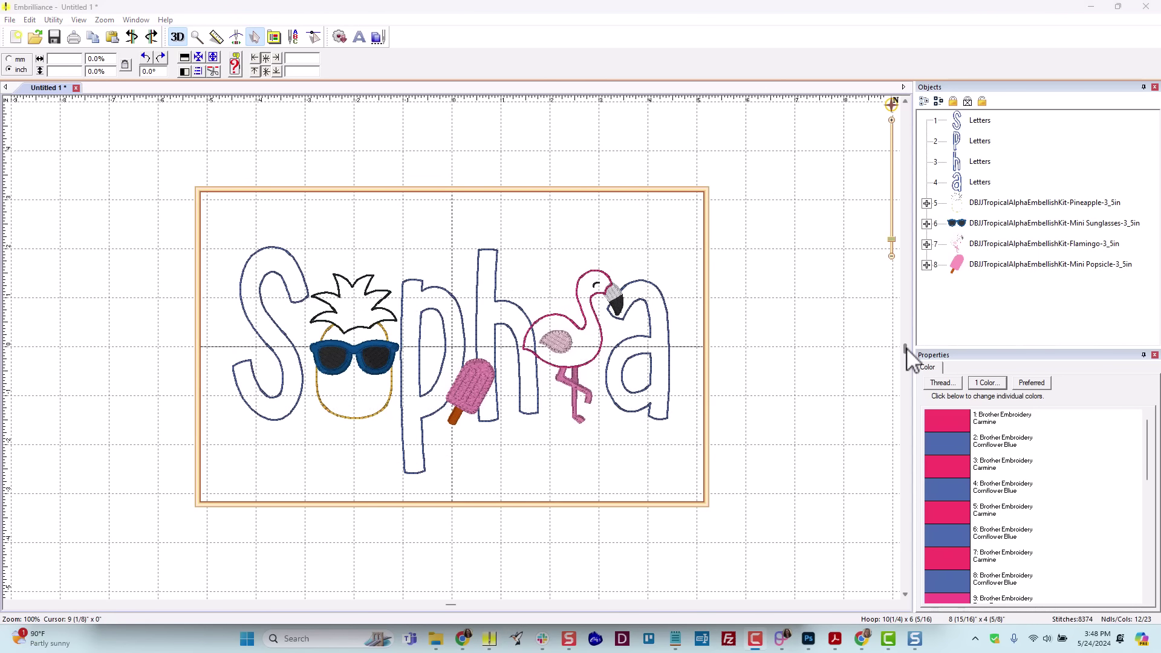
# - Compare against SophiaSample.jpg, then put the photo away and pan back to the whole design
pyautogui.moveTo(906, 349); pyautogui.dragTo(899, 549)
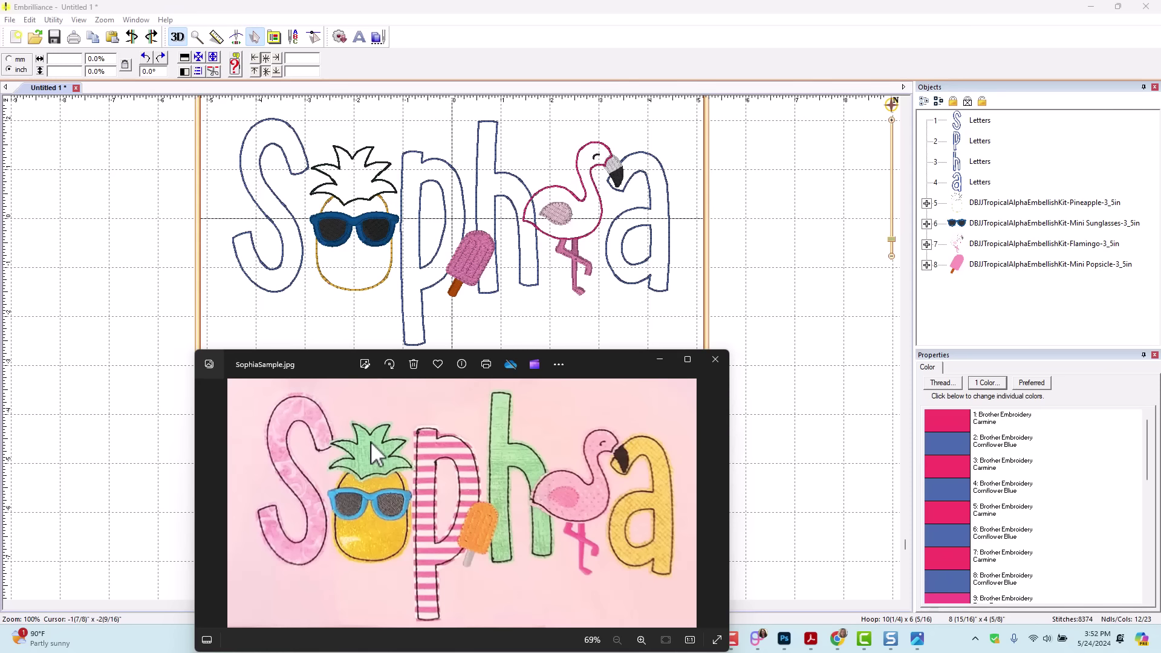
pyautogui.click(665, 358)
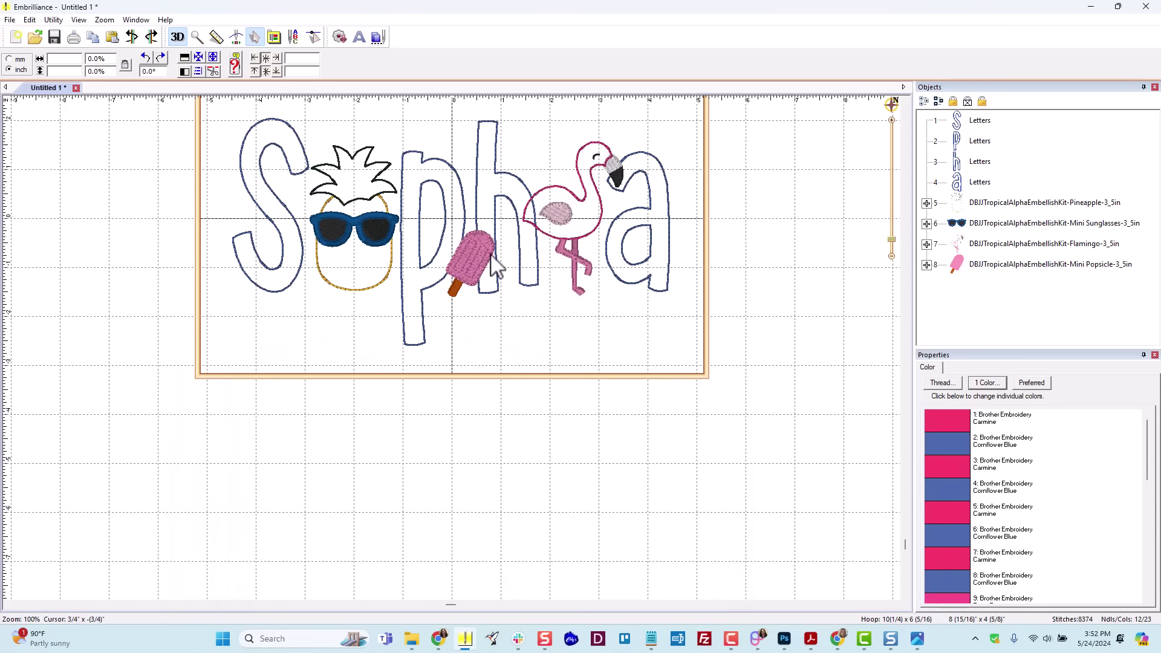
pyautogui.scroll(3, 490, 260)
pyautogui.scroll(-6, 483, 257)
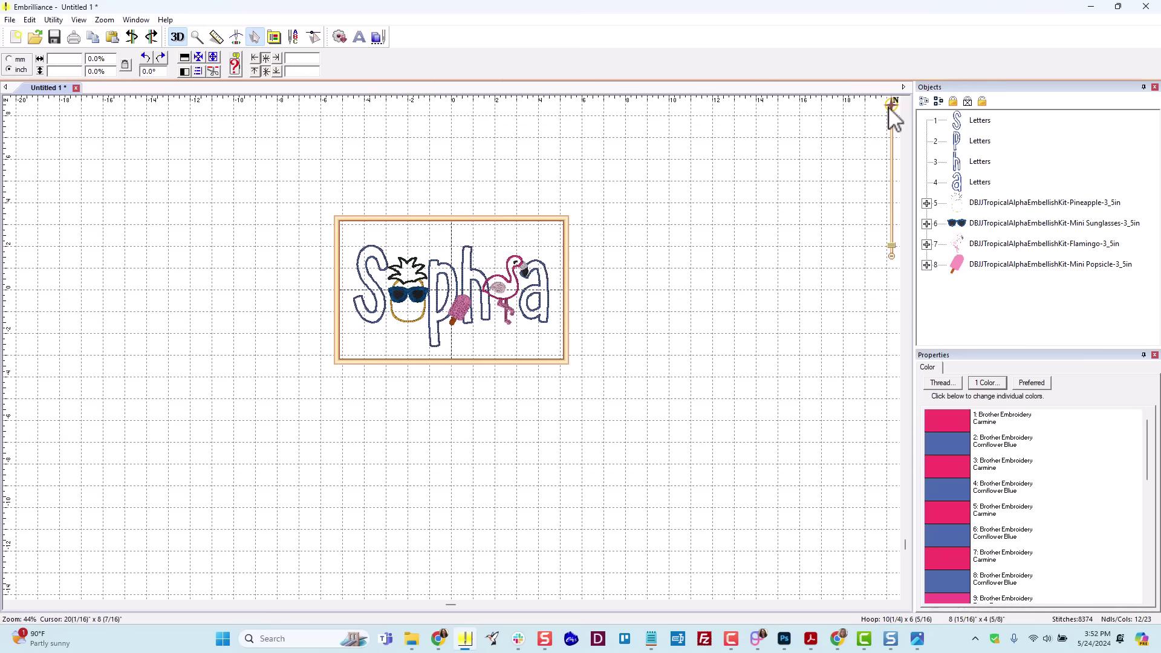
pyautogui.moveTo(889, 108); pyautogui.dragTo(754, 195)
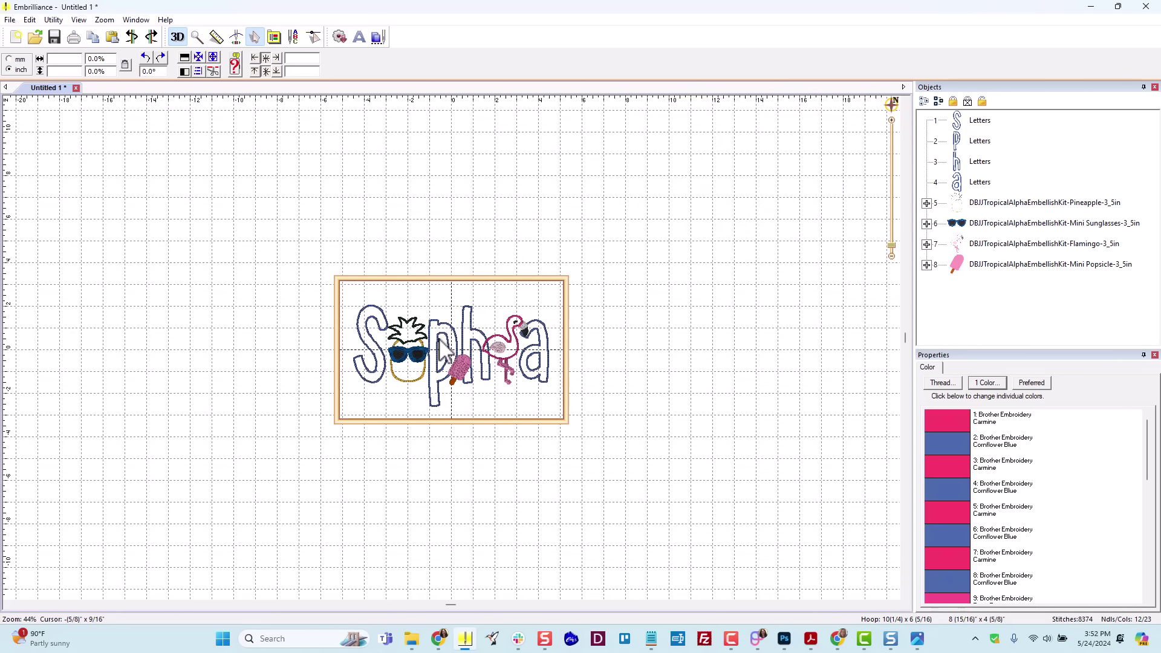
# - Change the letters' Cornflower Blue outline thread to Brother 100 Black via Change Color On Page
pyautogui.scroll(3, 445, 351)
pyautogui.scroll(-1, 444, 356)
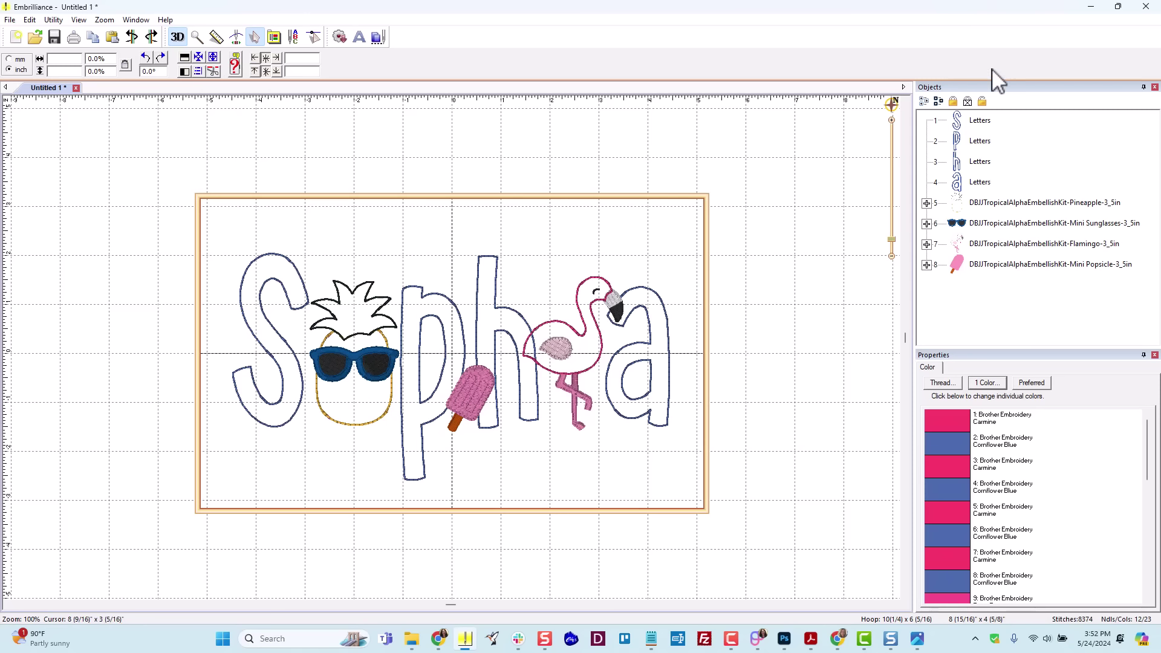
pyautogui.click(958, 123)
pyautogui.click(927, 368)
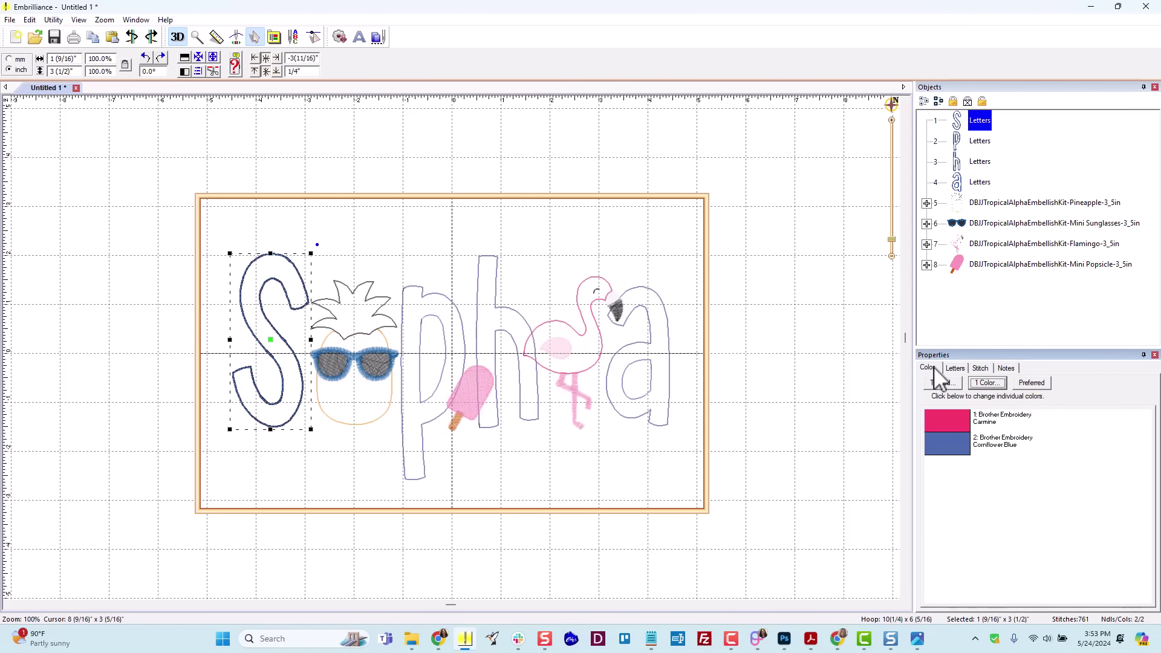
pyautogui.rightClick(947, 449)
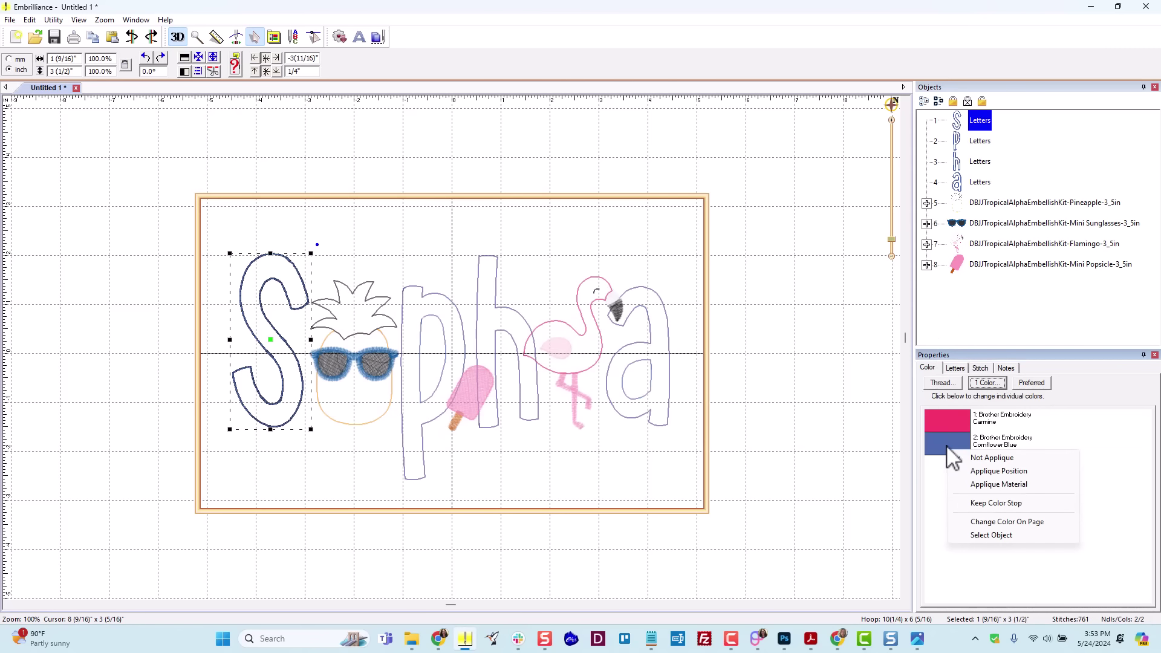
pyautogui.click(981, 522)
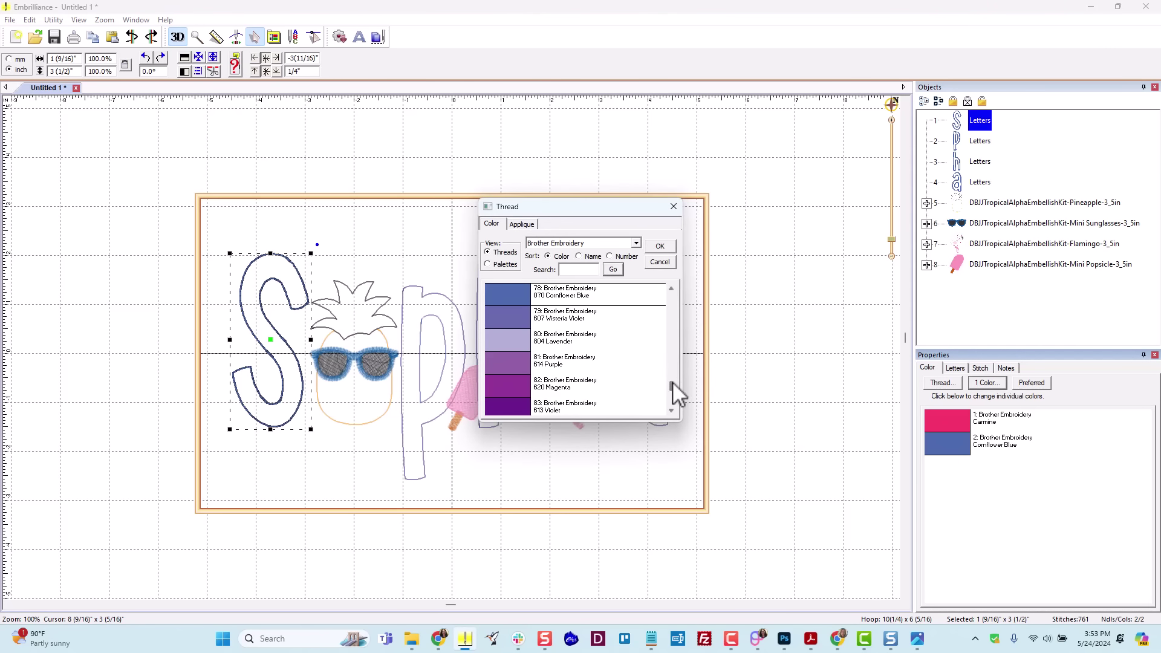
pyautogui.moveTo(672, 382); pyautogui.dragTo(675, 308)
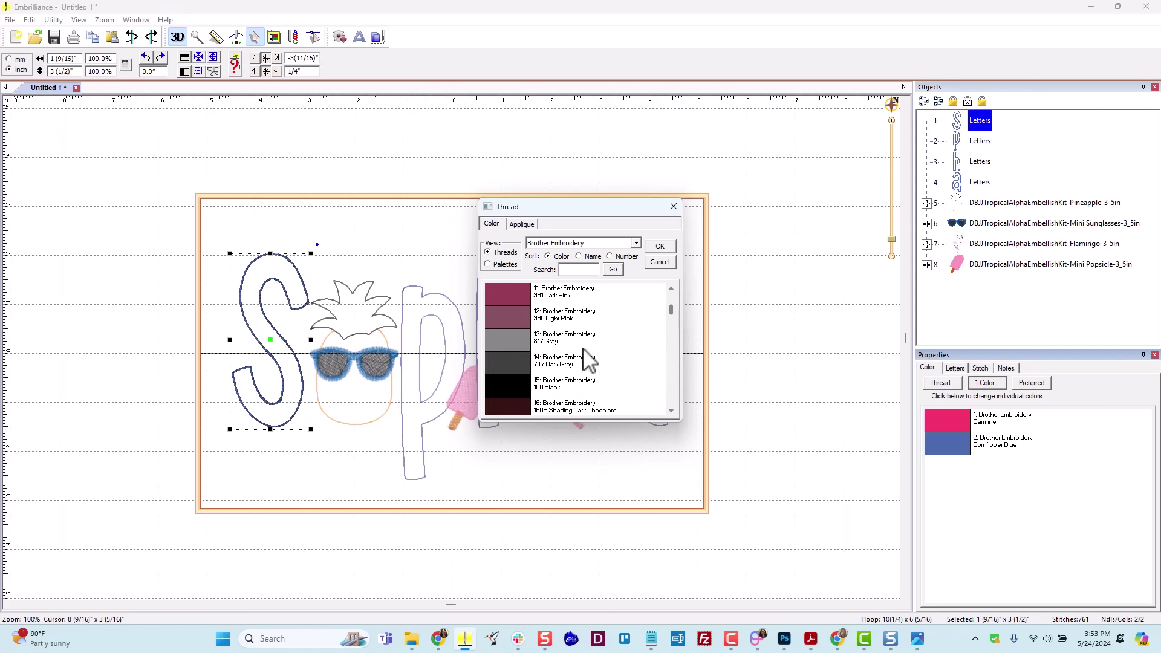
pyautogui.click(509, 385)
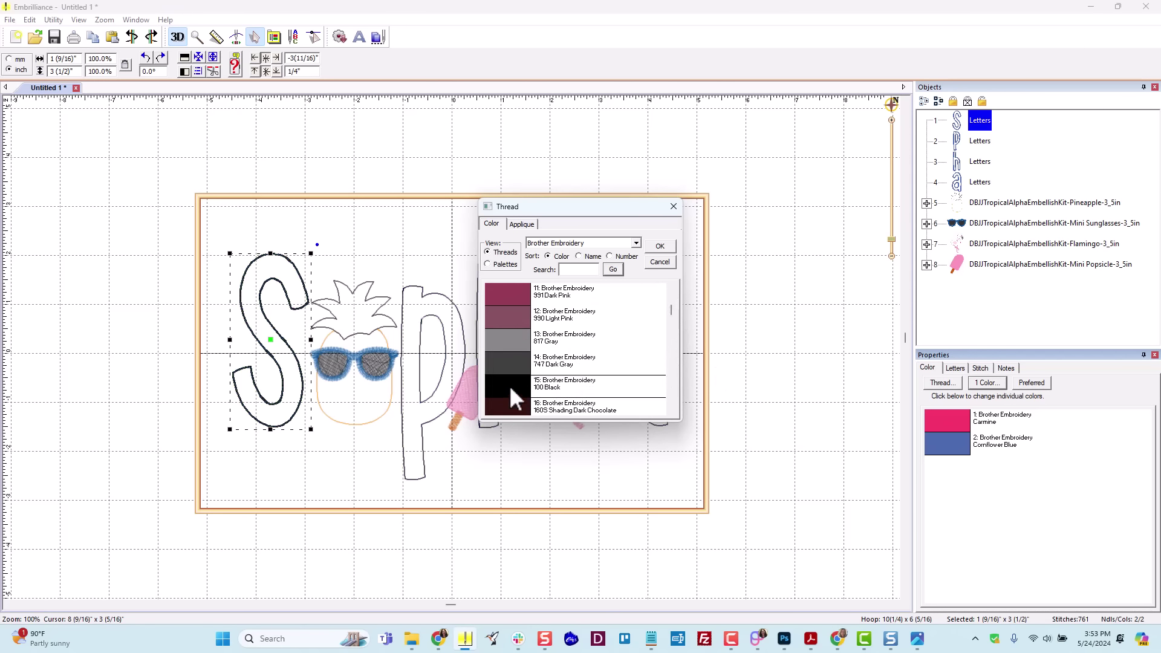
pyautogui.click(659, 247)
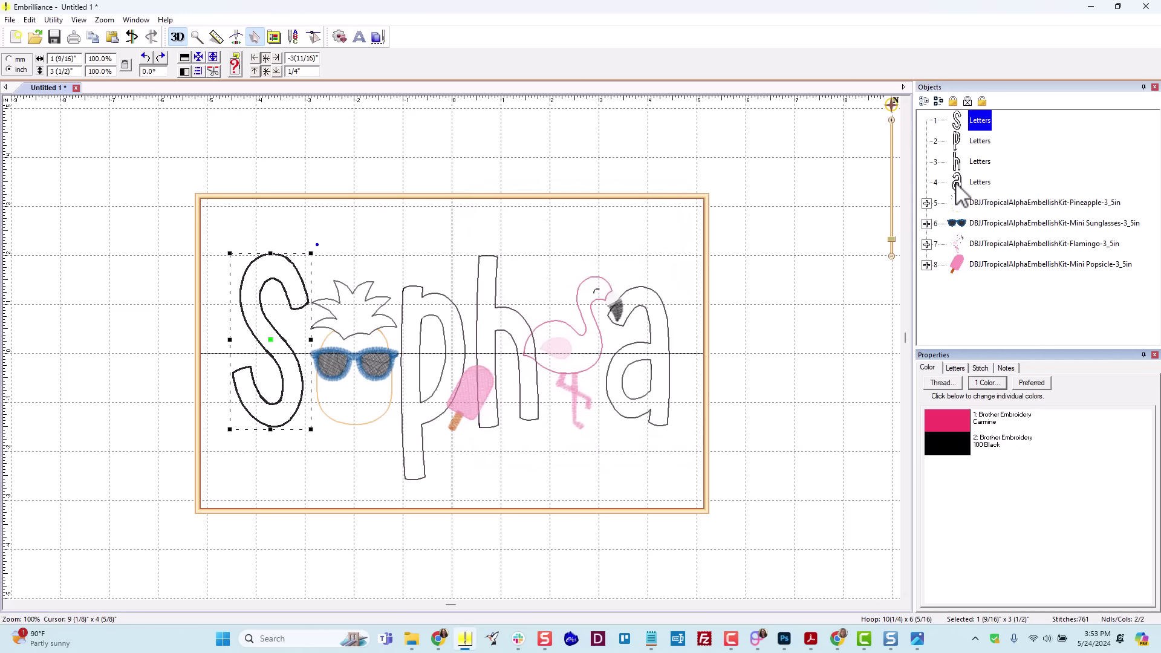
pyautogui.click(787, 204)
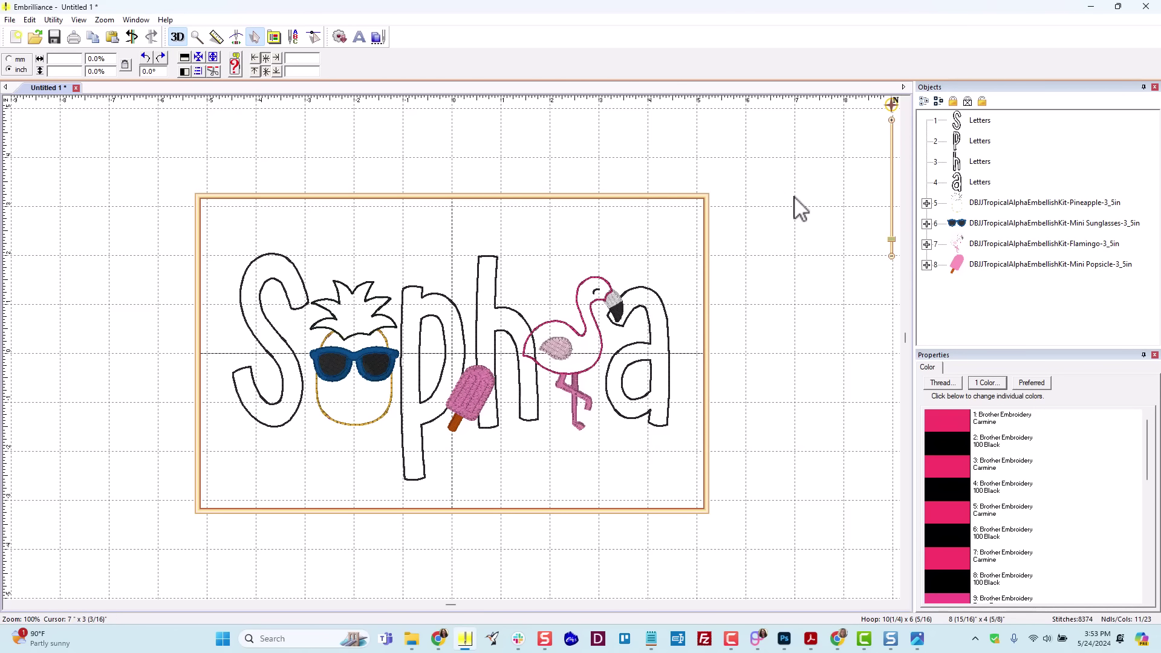
# - Change the pineapple's Orange outline thread to 100 Black
pyautogui.click(926, 203)
pyautogui.click(985, 230)
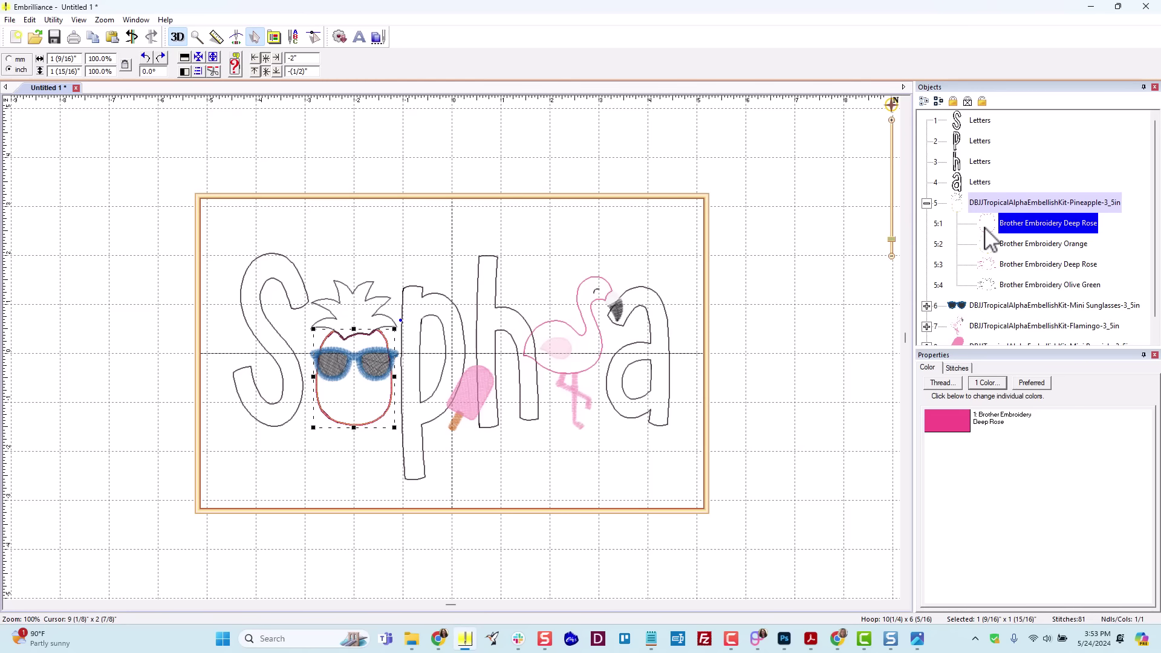
pyautogui.click(984, 247)
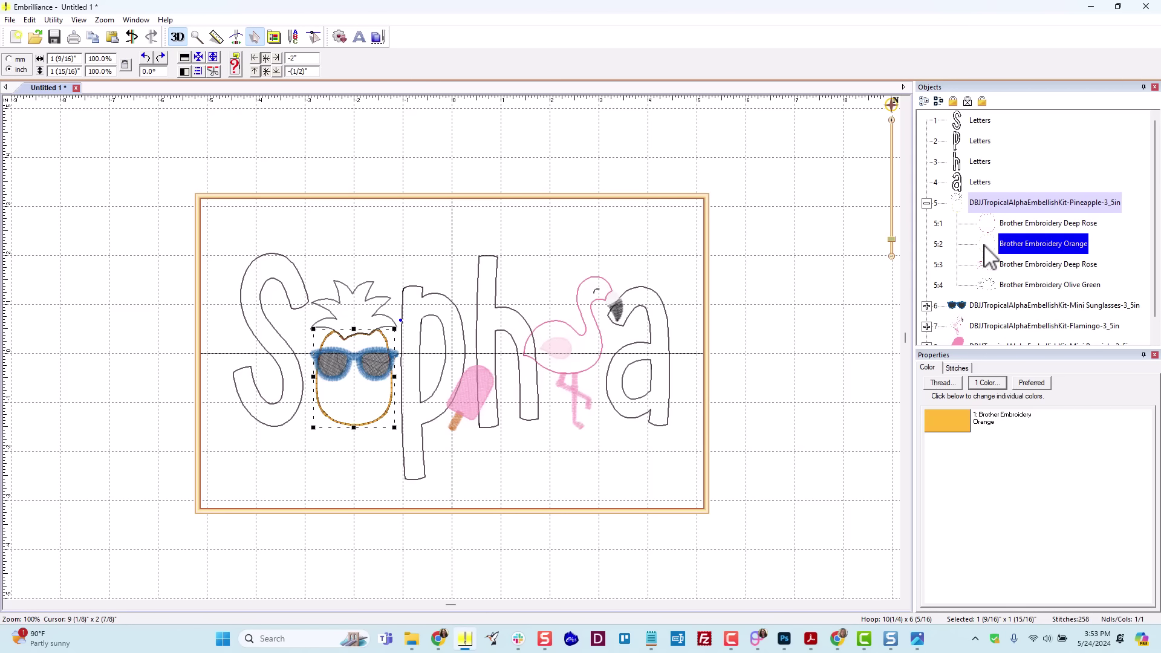
pyautogui.rightClick(943, 415)
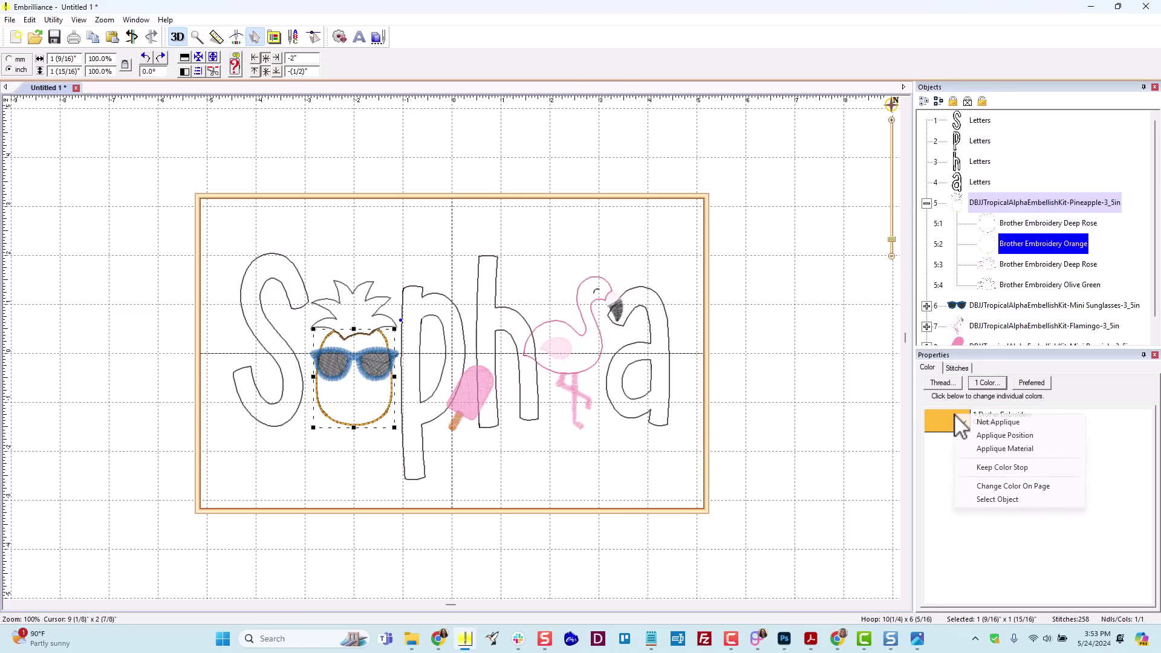
pyautogui.click(941, 417)
pyautogui.click(942, 417)
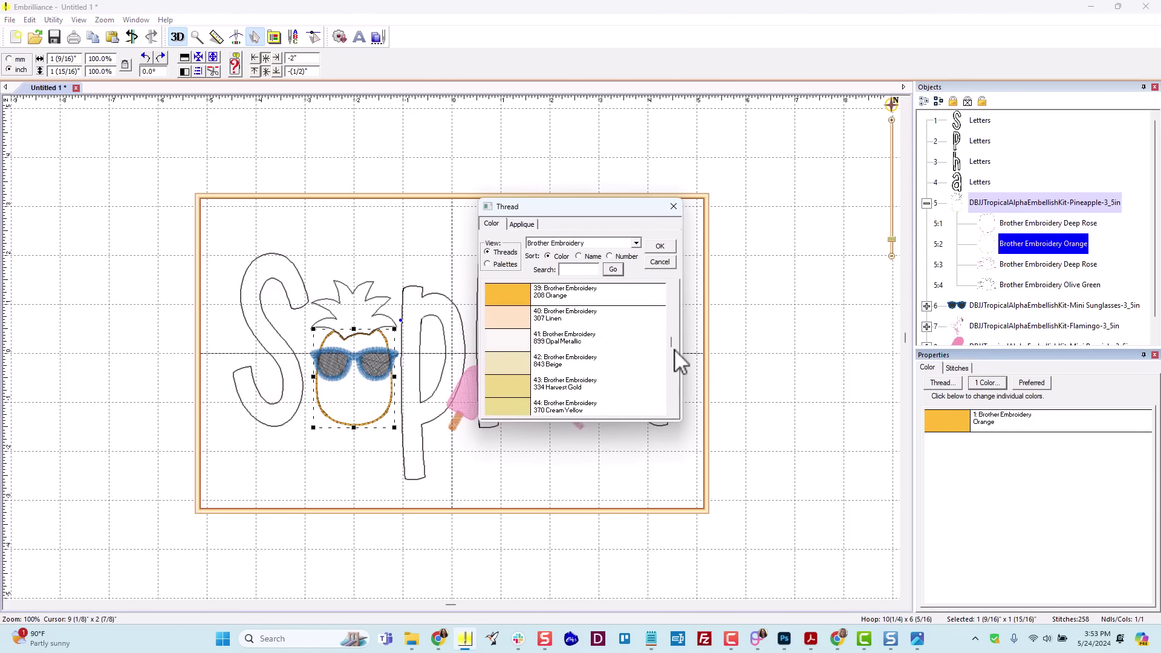
pyautogui.click(488, 265)
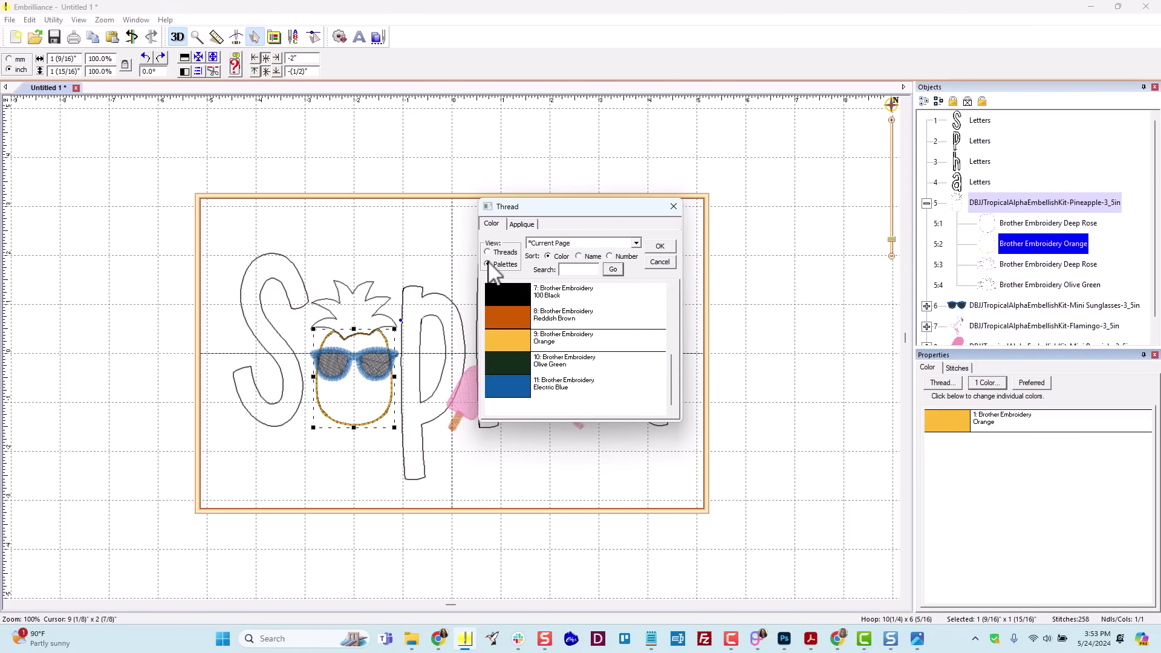
pyautogui.click(520, 289)
pyautogui.click(665, 246)
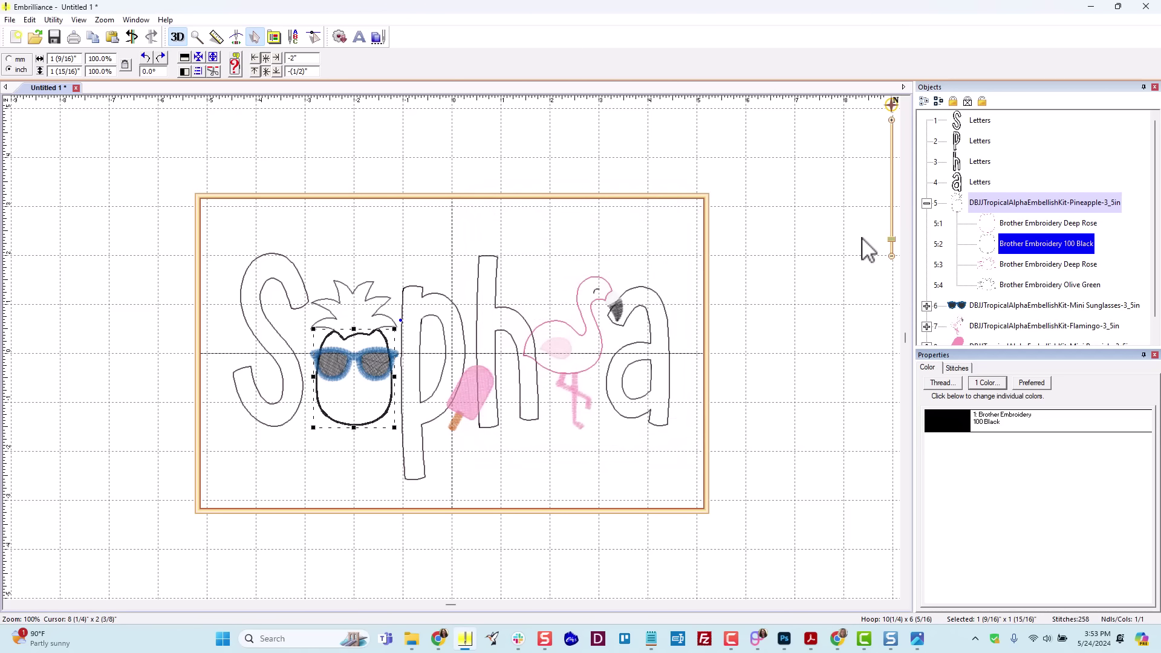
# - Change the pineapple's Olive Green leaves thread to 100 Black as well
pyautogui.click(983, 285)
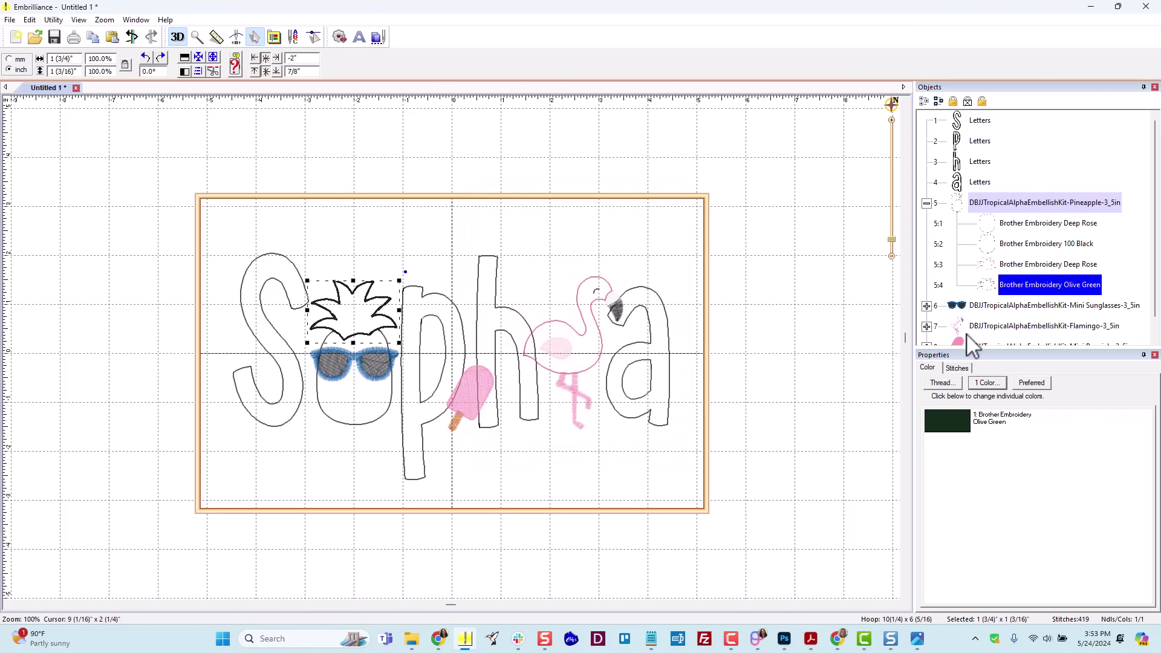
pyautogui.click(943, 423)
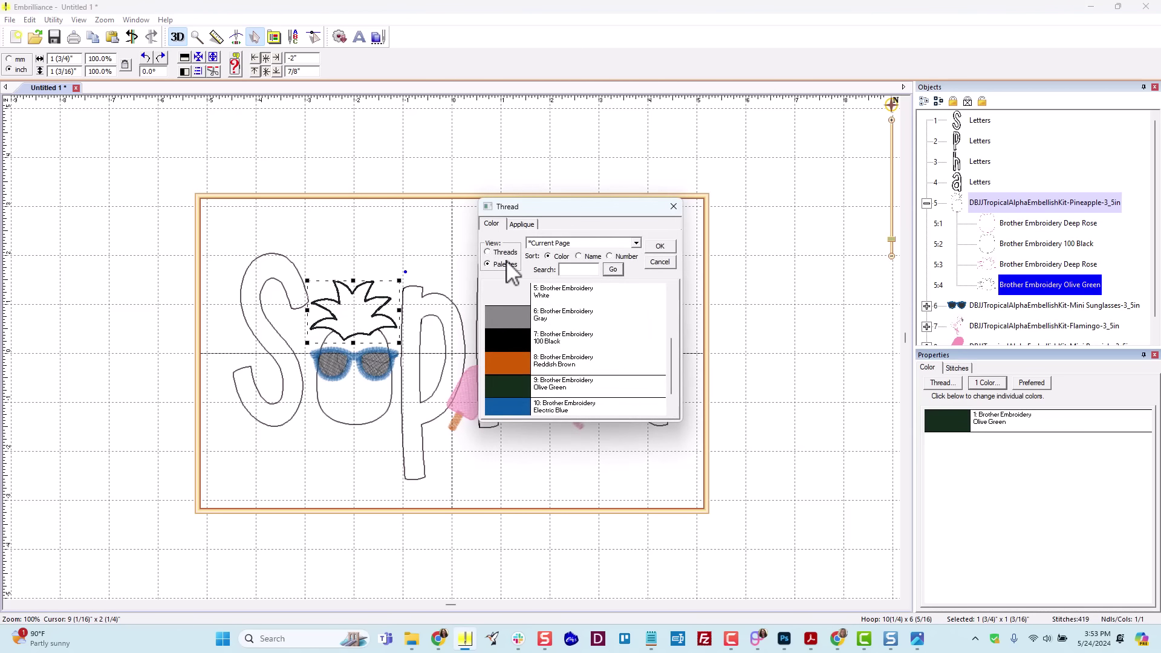
pyautogui.click(524, 343)
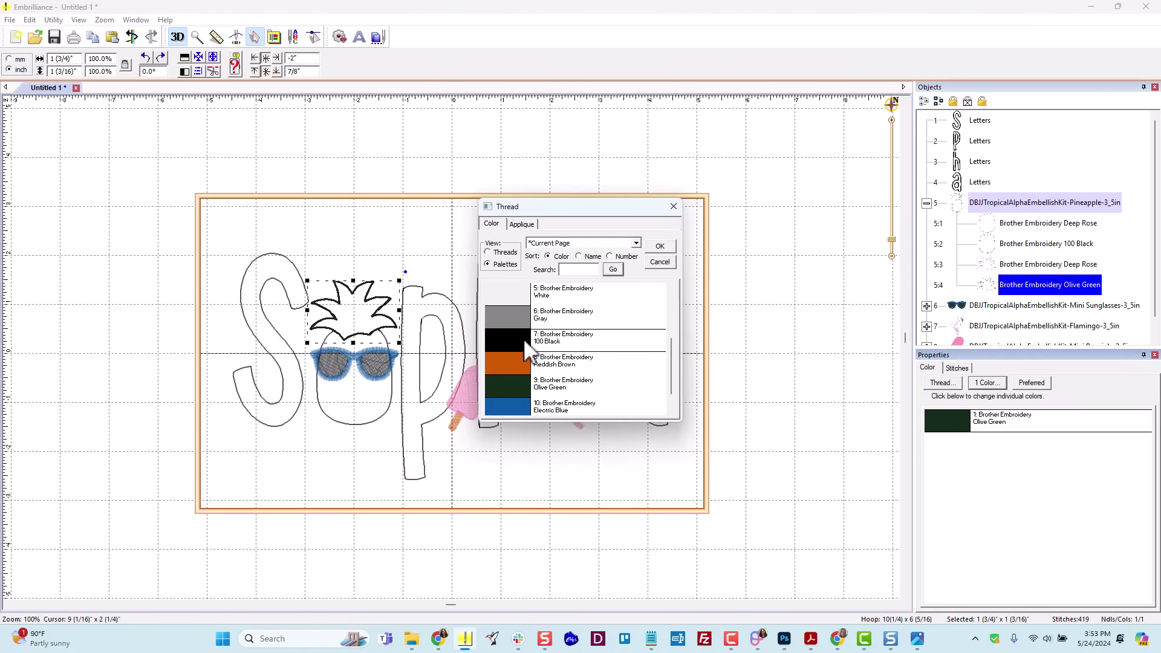
pyautogui.click(660, 246)
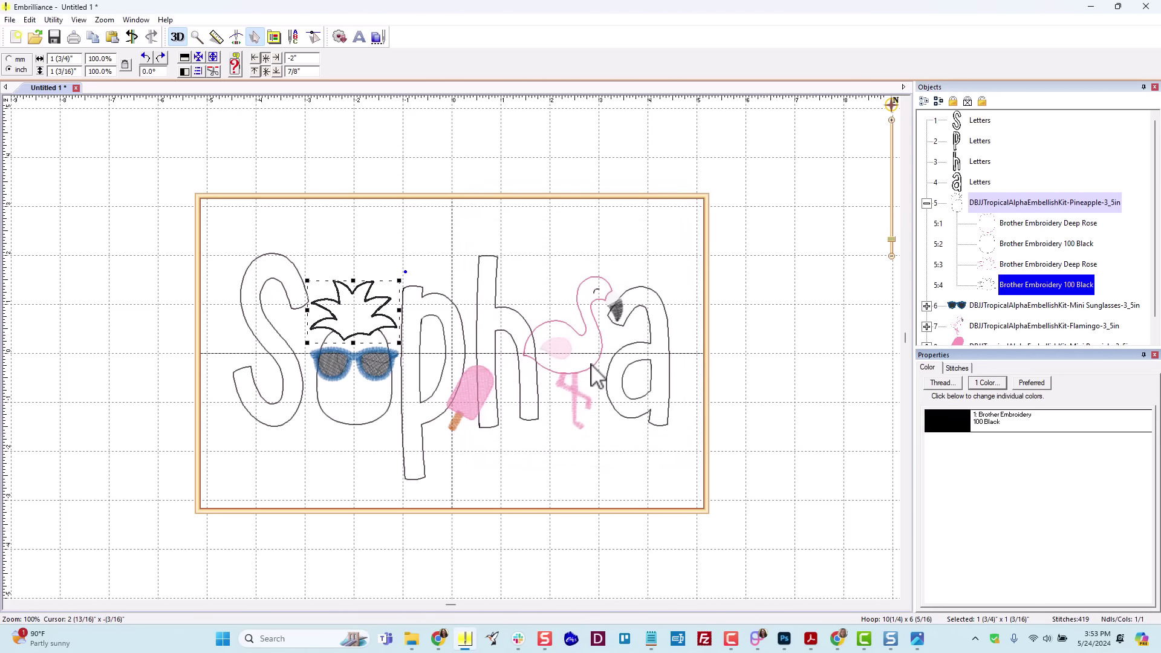
pyautogui.scroll(-1, 976, 306)
# - Change the flamingo's Deep Rose outline thread to Brother 100 Black
pyautogui.click(926, 305)
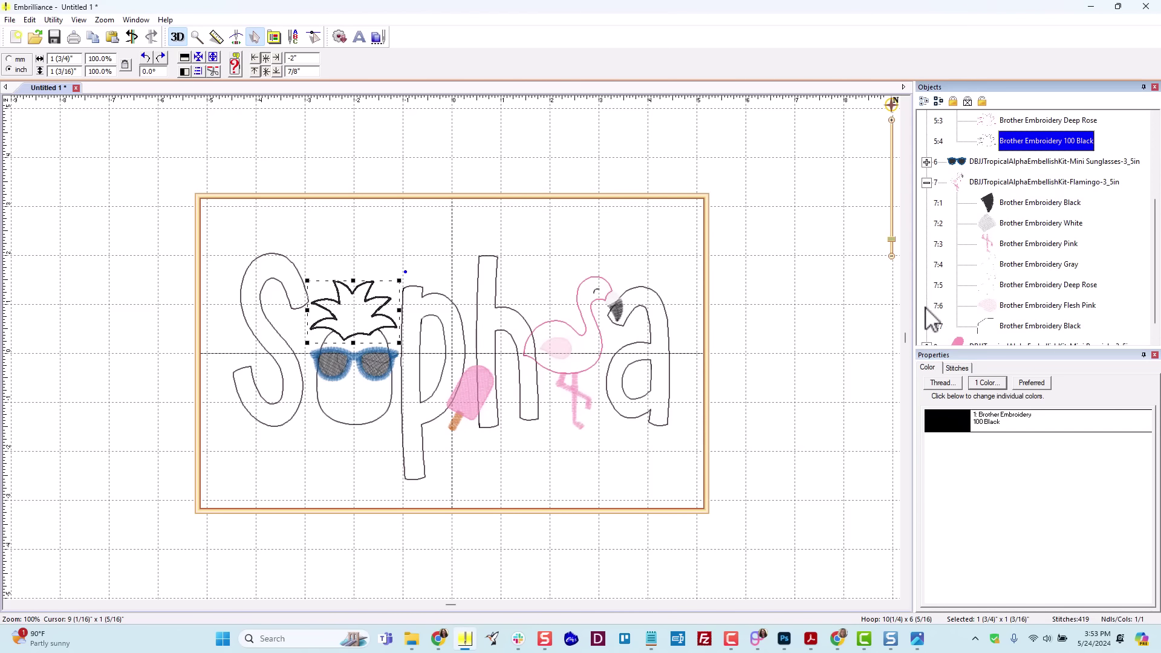
pyautogui.click(990, 287)
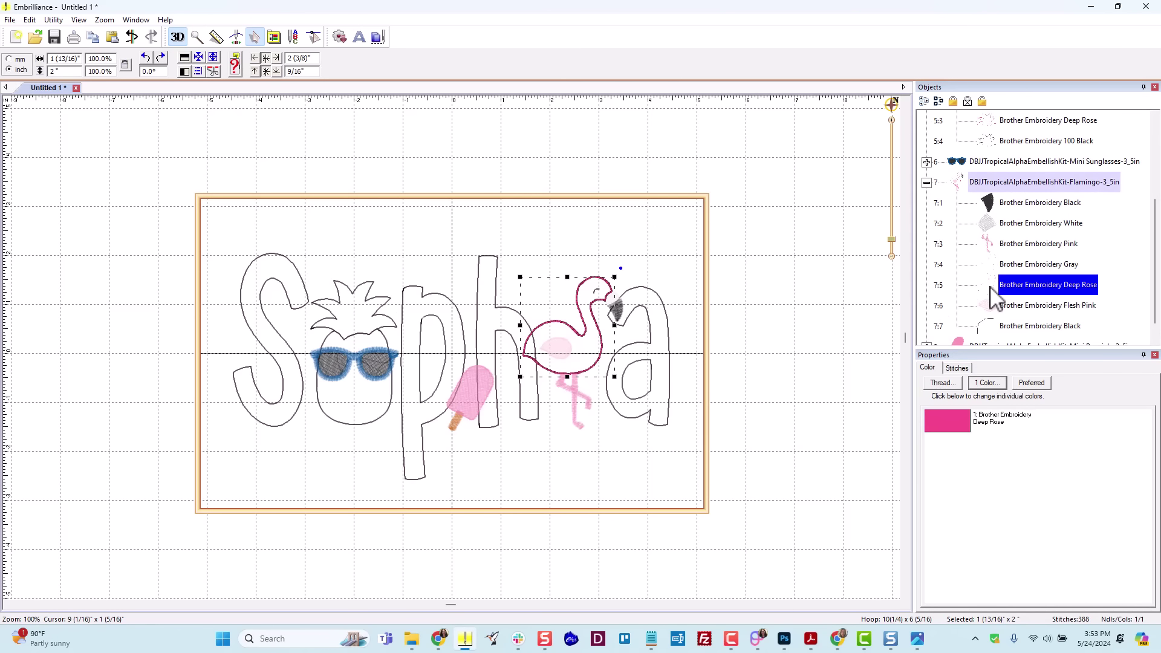
pyautogui.click(990, 267)
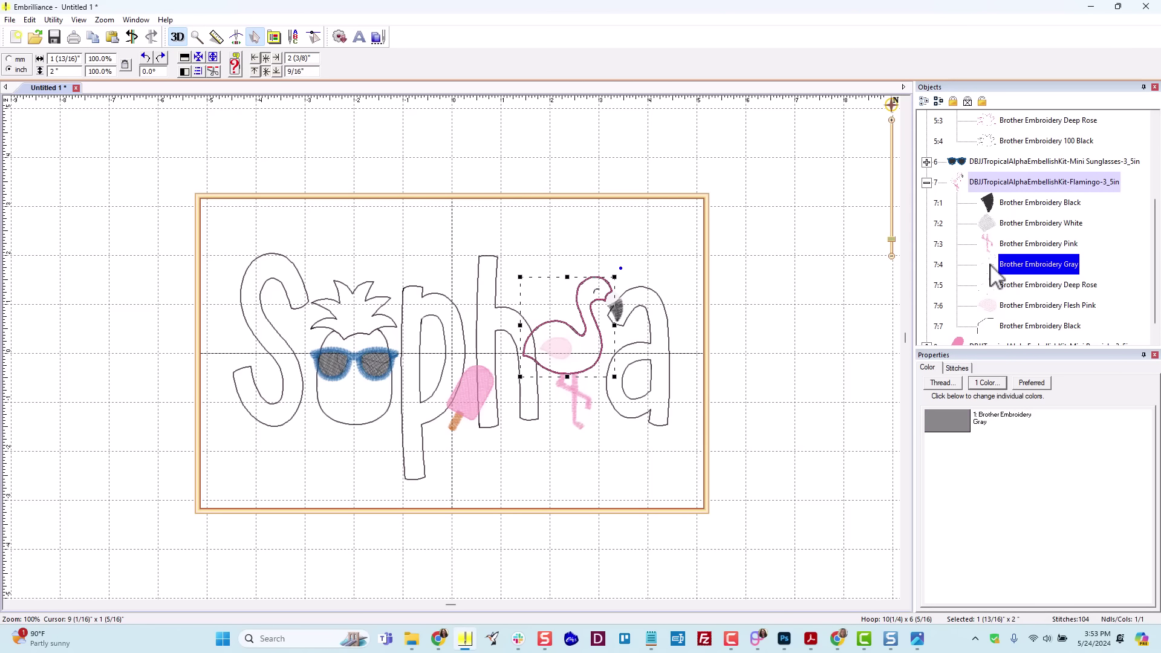
pyautogui.click(994, 286)
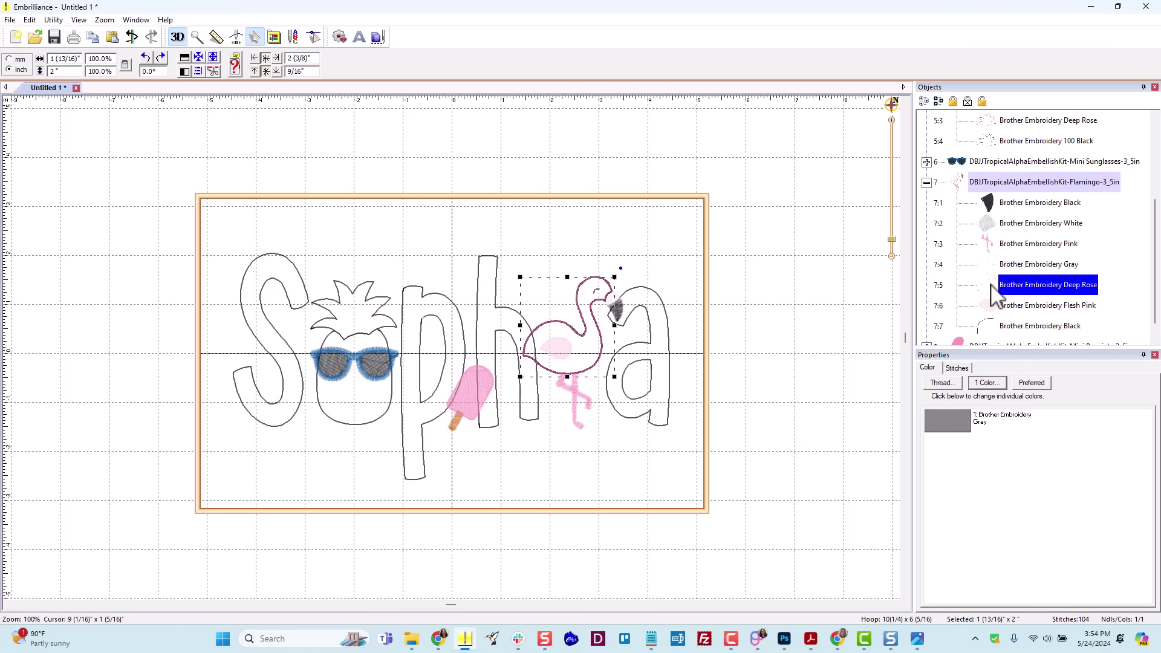
pyautogui.click(957, 423)
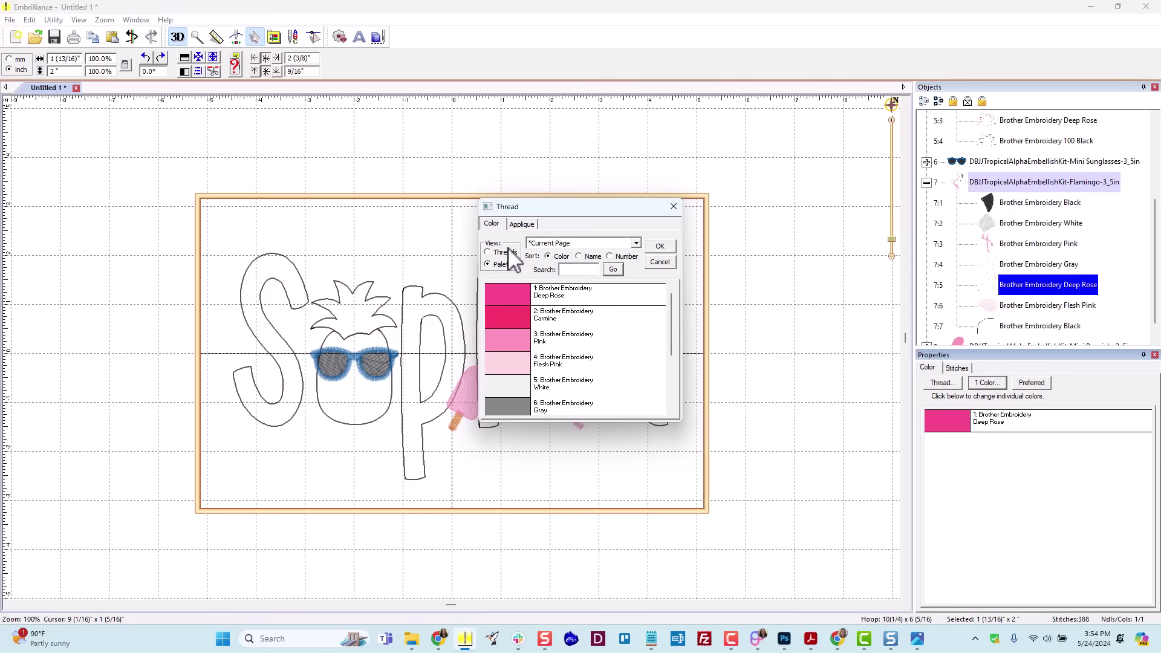
pyautogui.moveTo(672, 336); pyautogui.dragTo(674, 378)
pyautogui.click(504, 365)
pyautogui.click(668, 247)
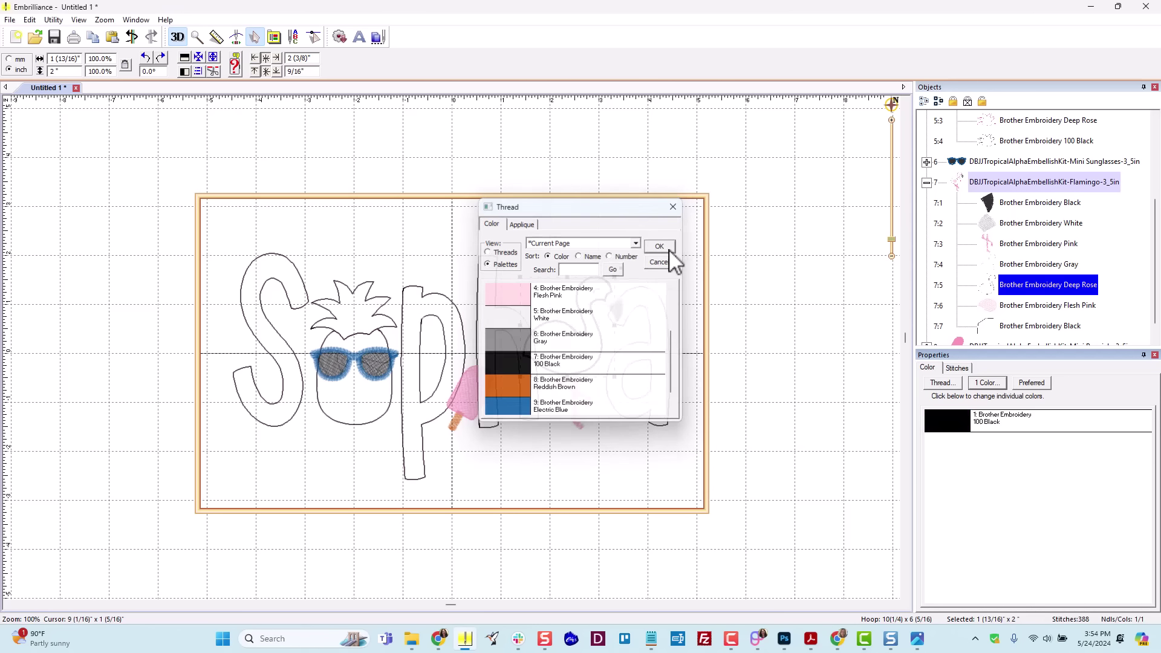
pyautogui.click(796, 300)
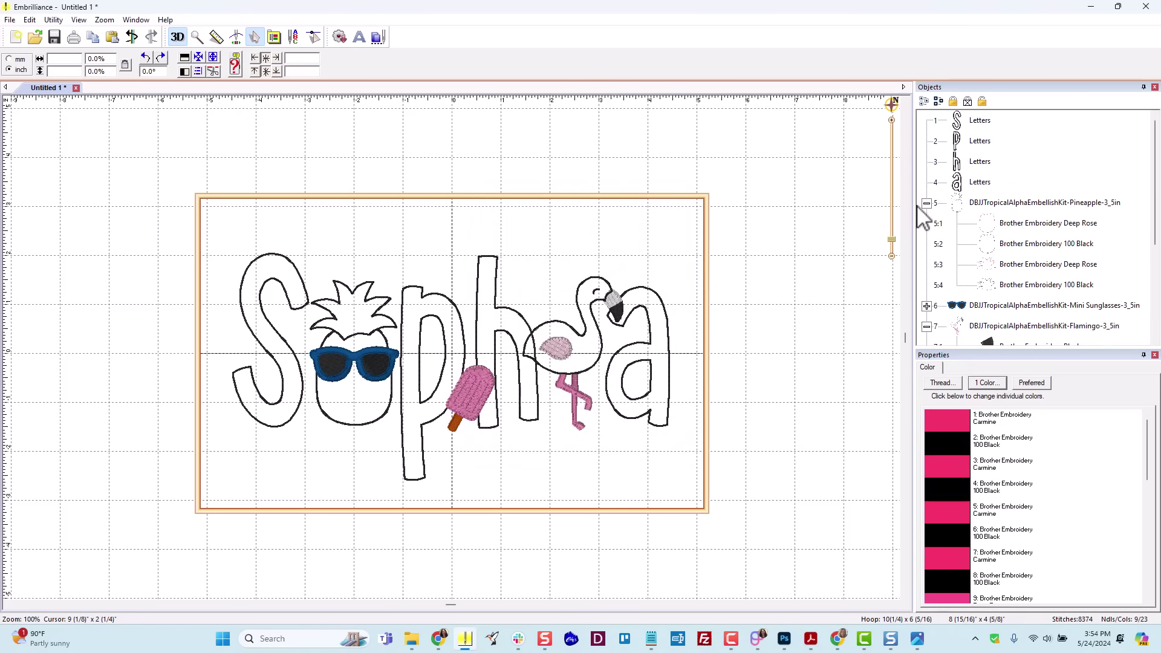
pyautogui.click(957, 124)
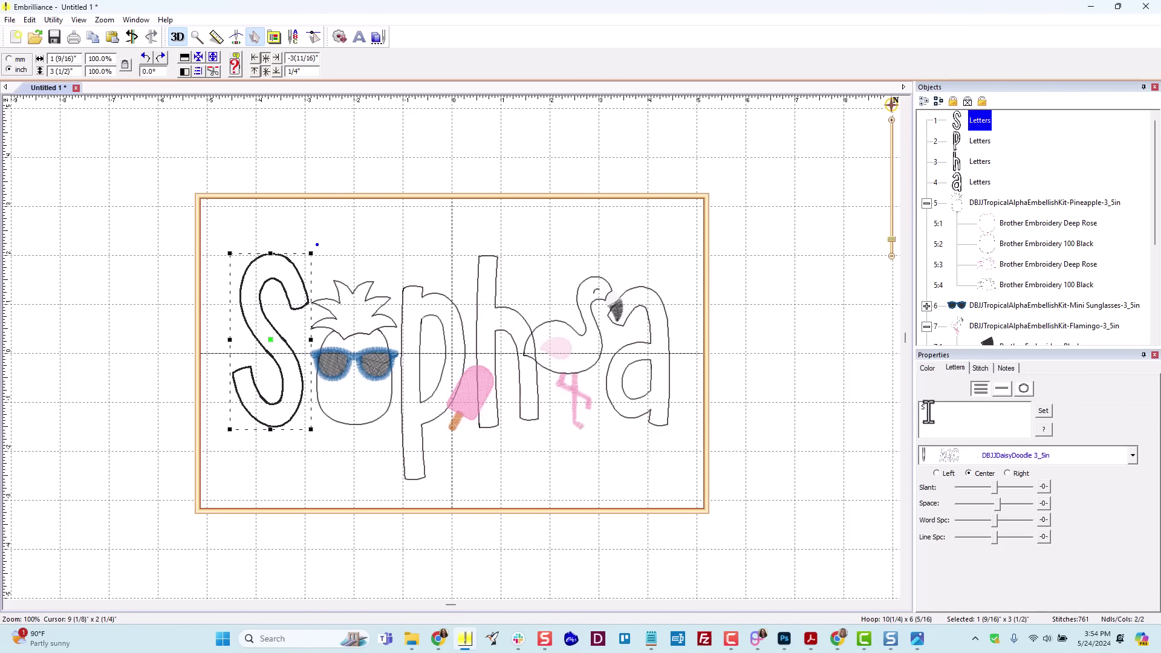
pyautogui.click(928, 368)
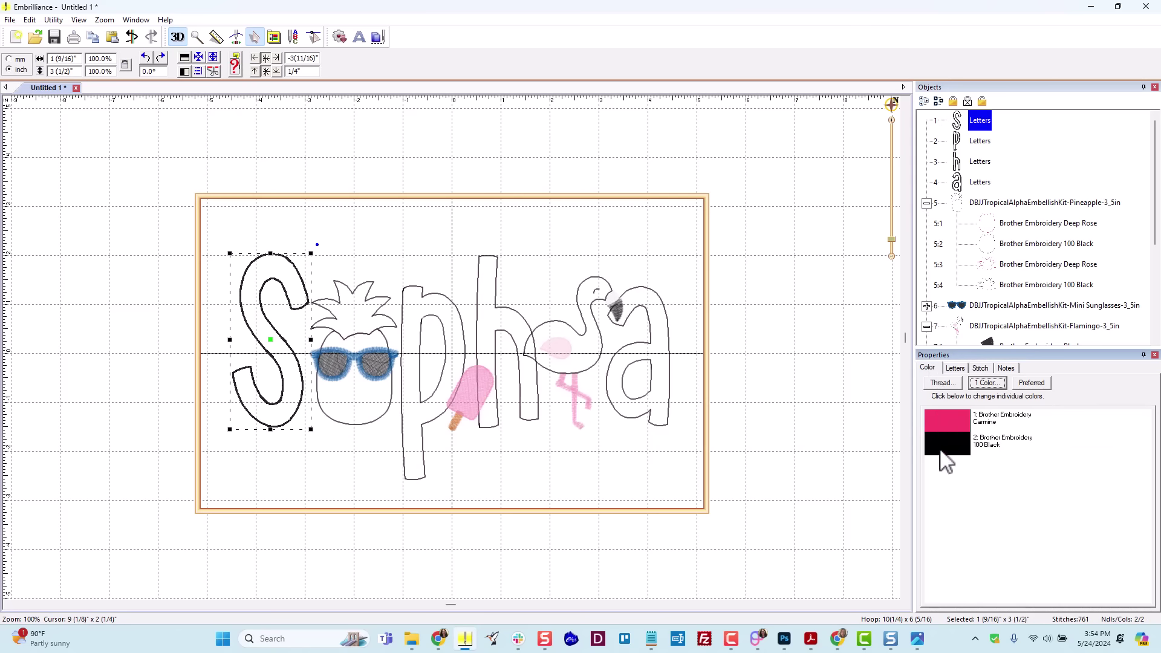
pyautogui.click(956, 145)
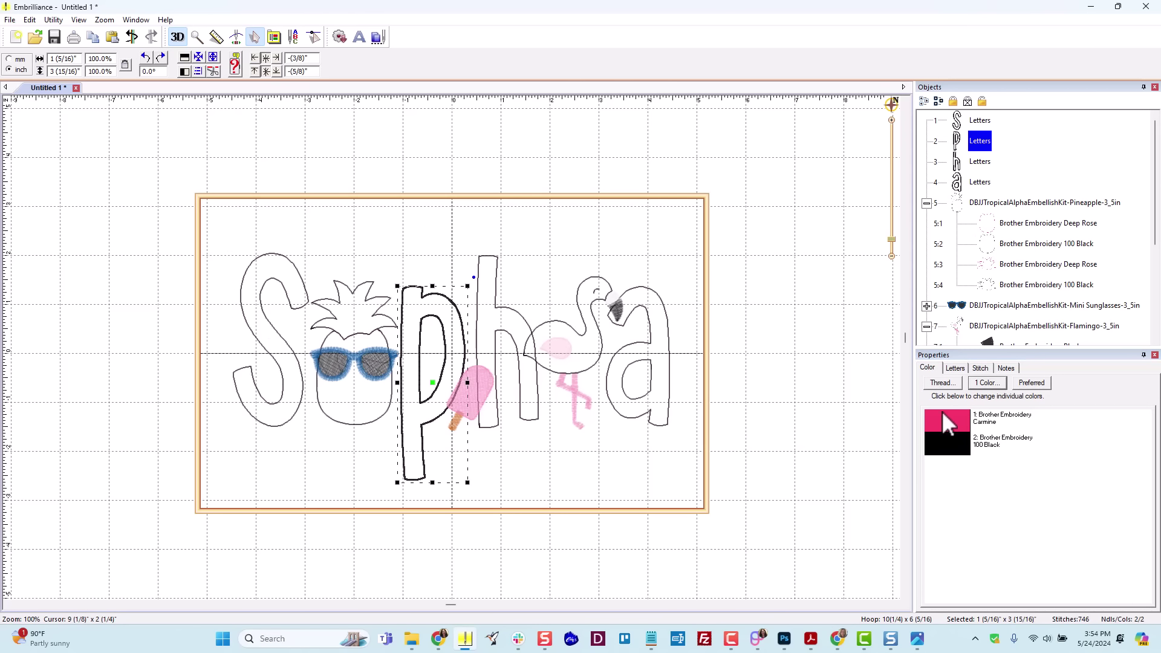
pyautogui.click(957, 164)
pyautogui.click(956, 184)
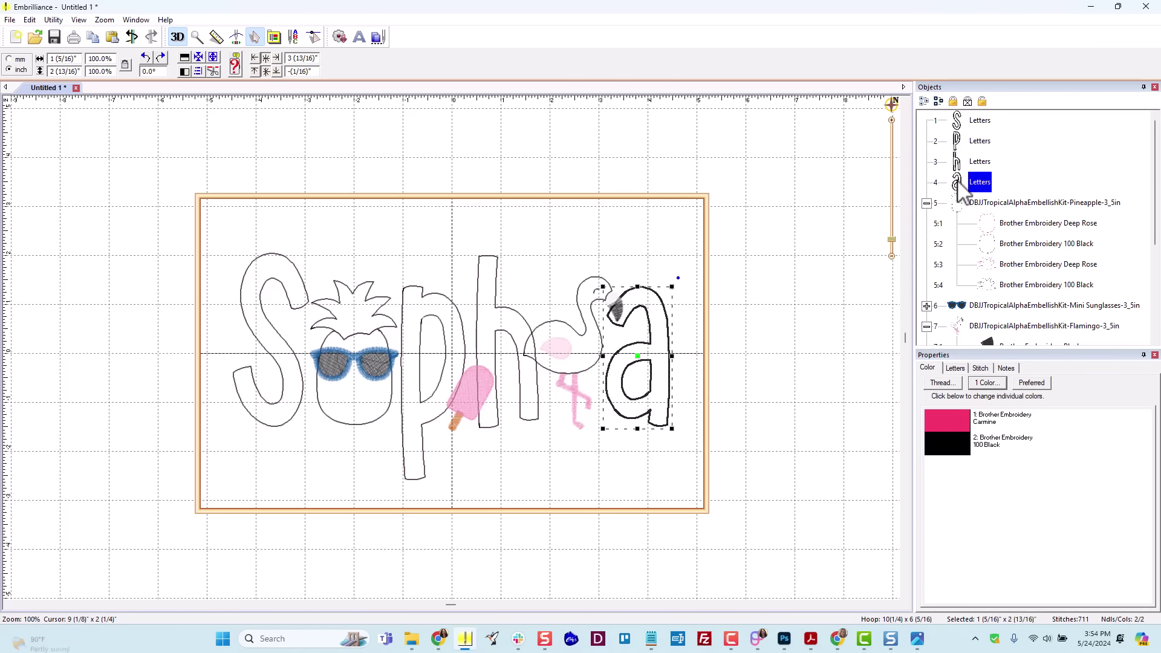
pyautogui.click(959, 202)
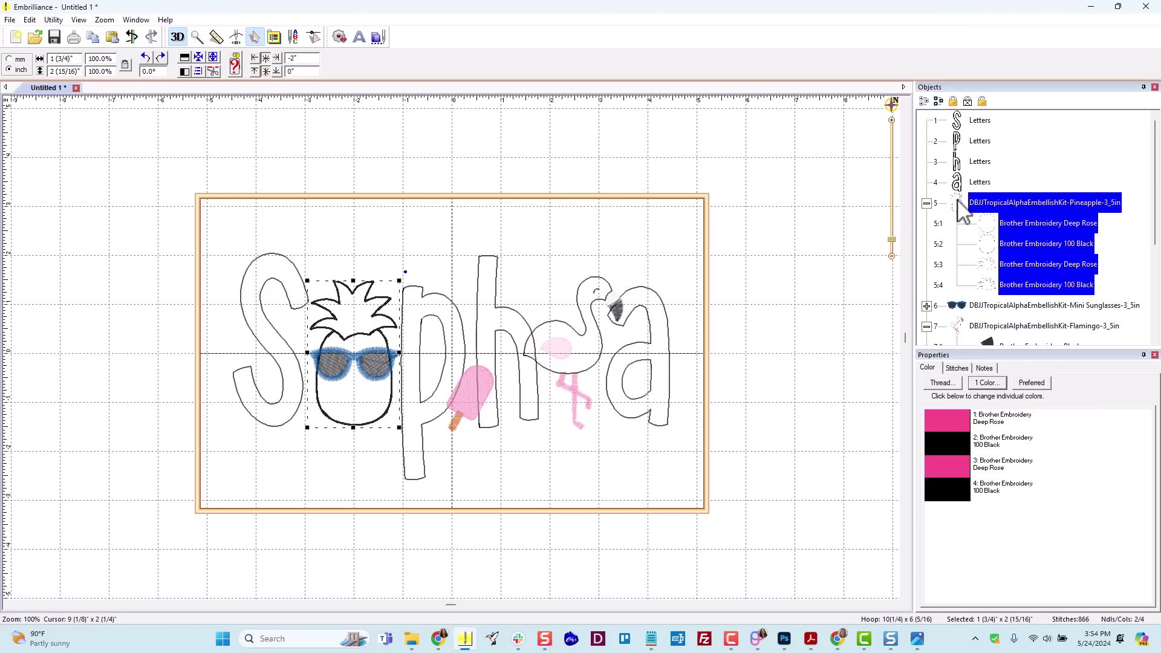
pyautogui.click(989, 223)
pyautogui.click(989, 239)
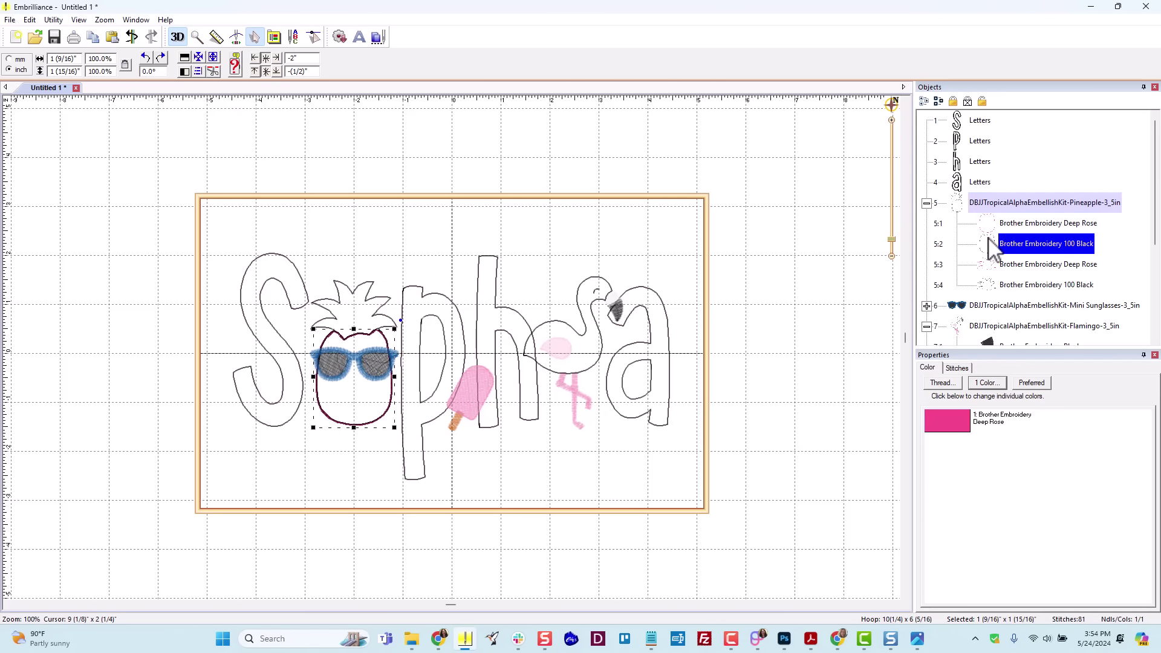
pyautogui.click(989, 264)
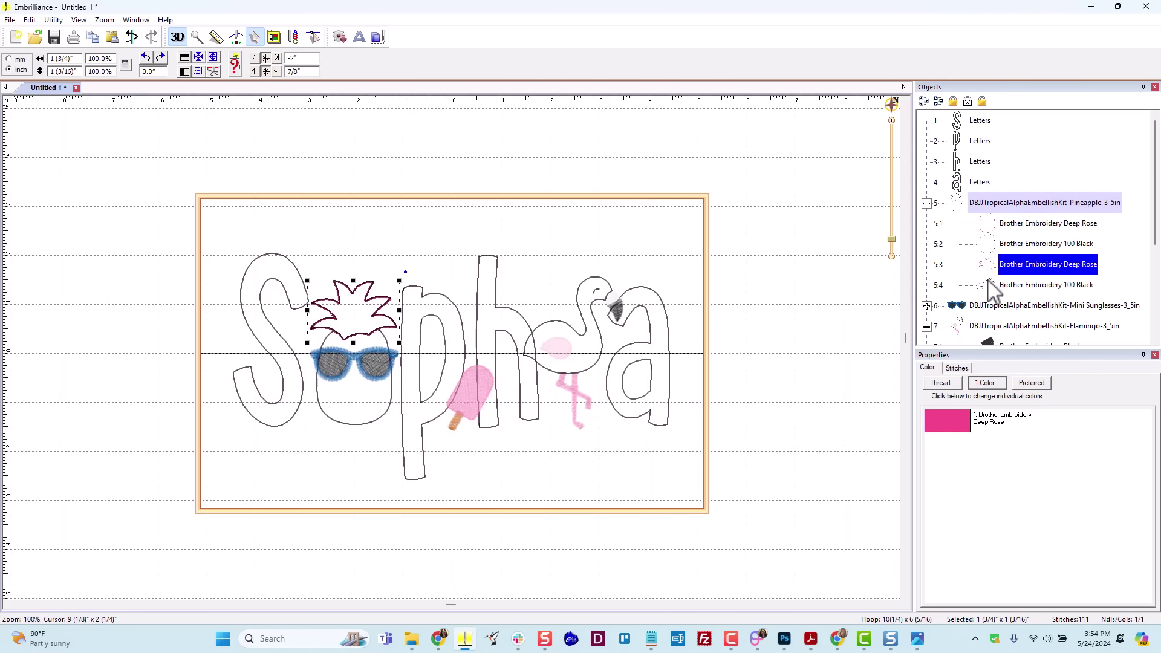
pyautogui.click(989, 284)
# - Recolour the sunglasses' Black lens part (row 6:1) to 6: Brother Embroidery Gray
pyautogui.click(926, 306)
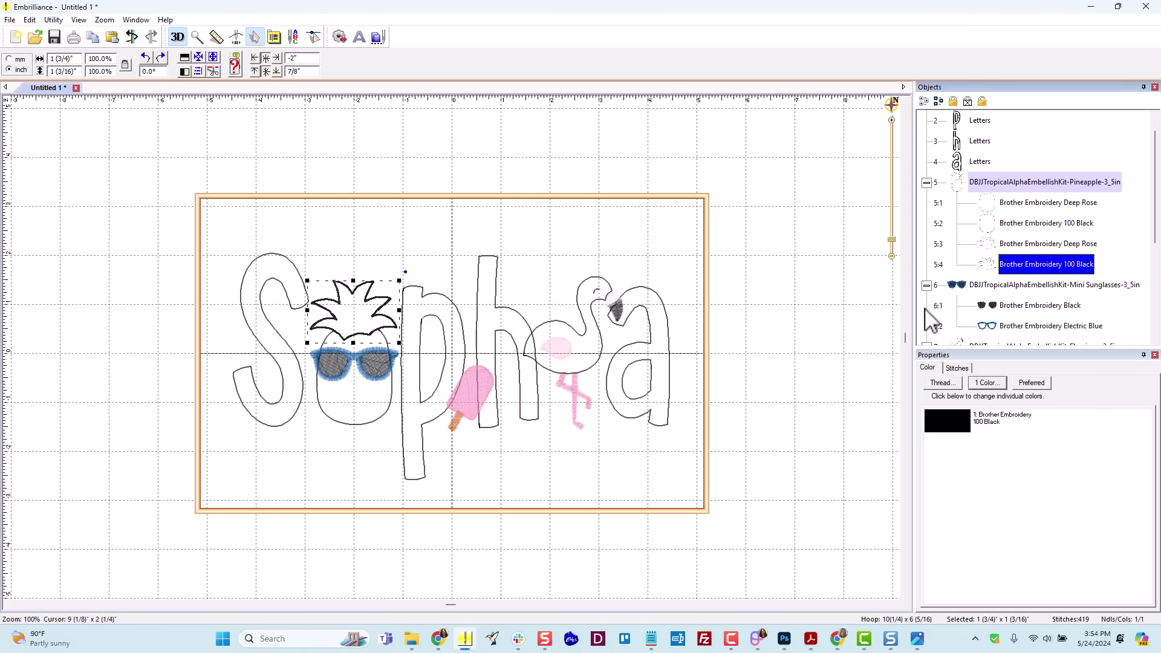
pyautogui.click(990, 307)
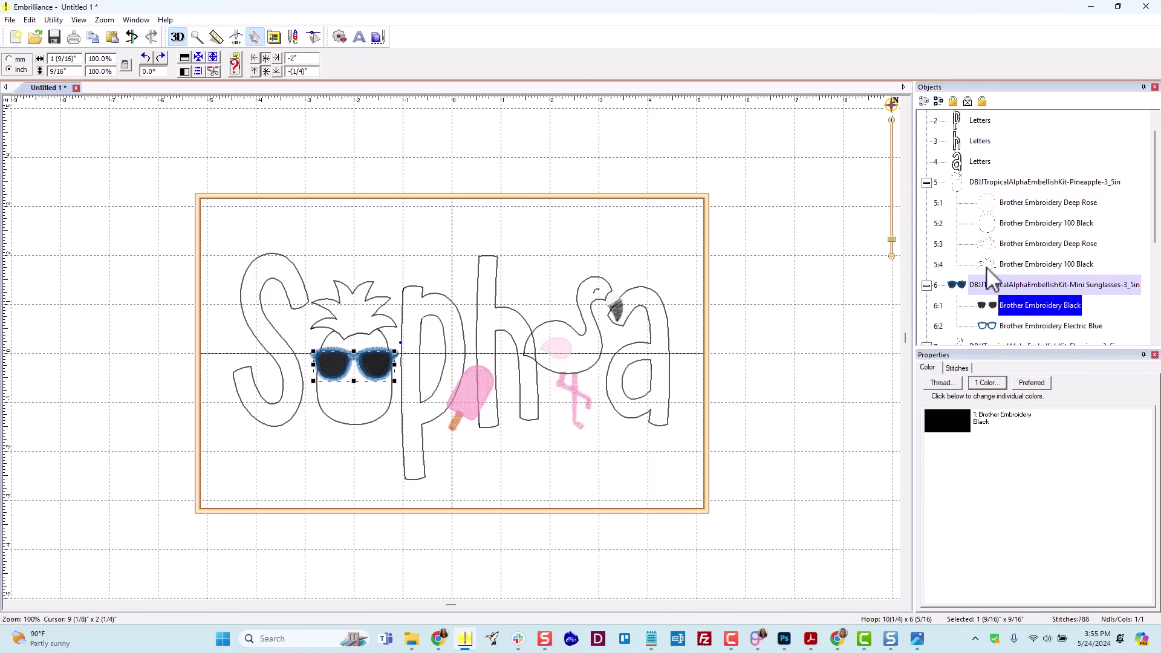
pyautogui.click(989, 266)
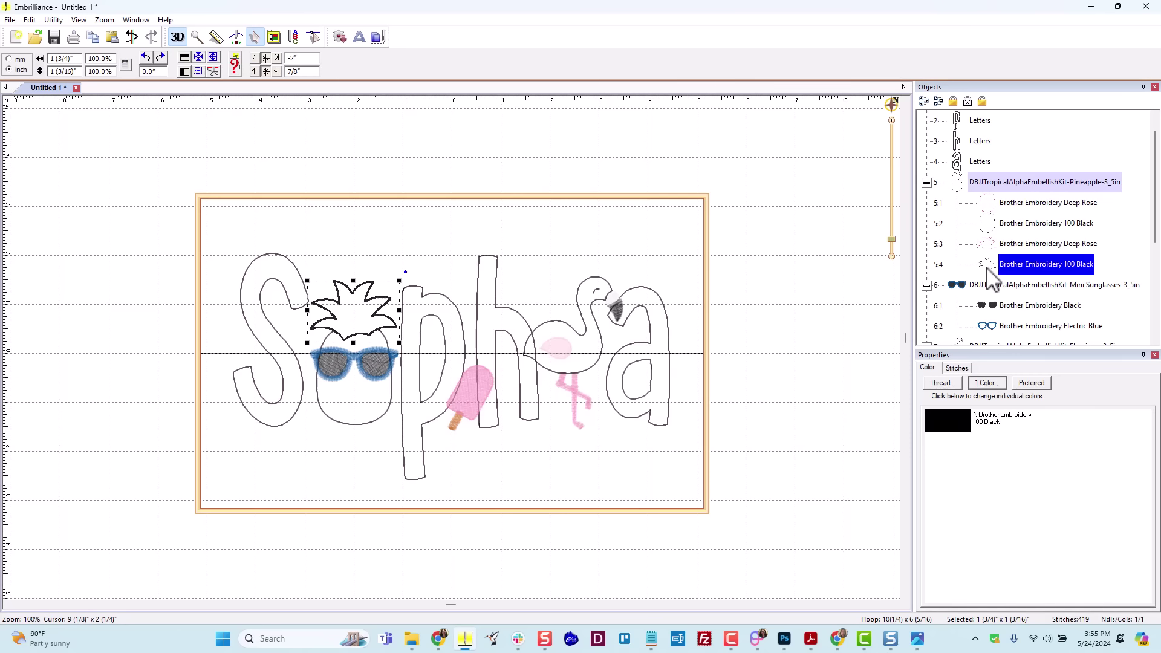
pyautogui.click(984, 306)
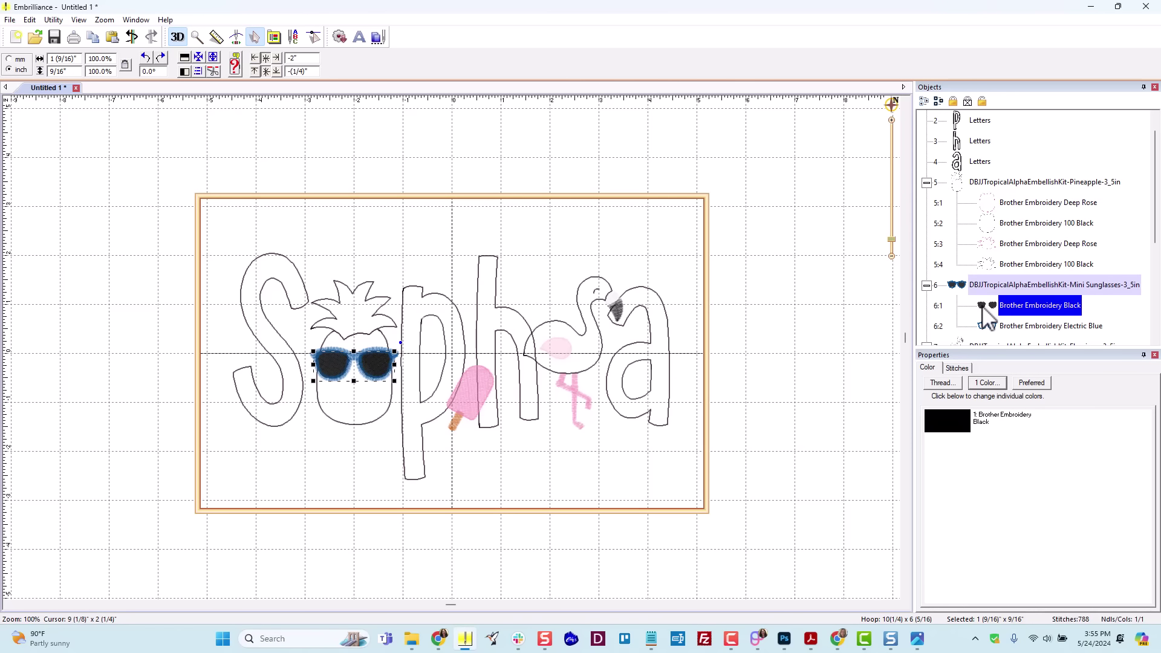
pyautogui.click(1018, 264)
pyautogui.click(1016, 298)
pyautogui.rightClick(953, 421)
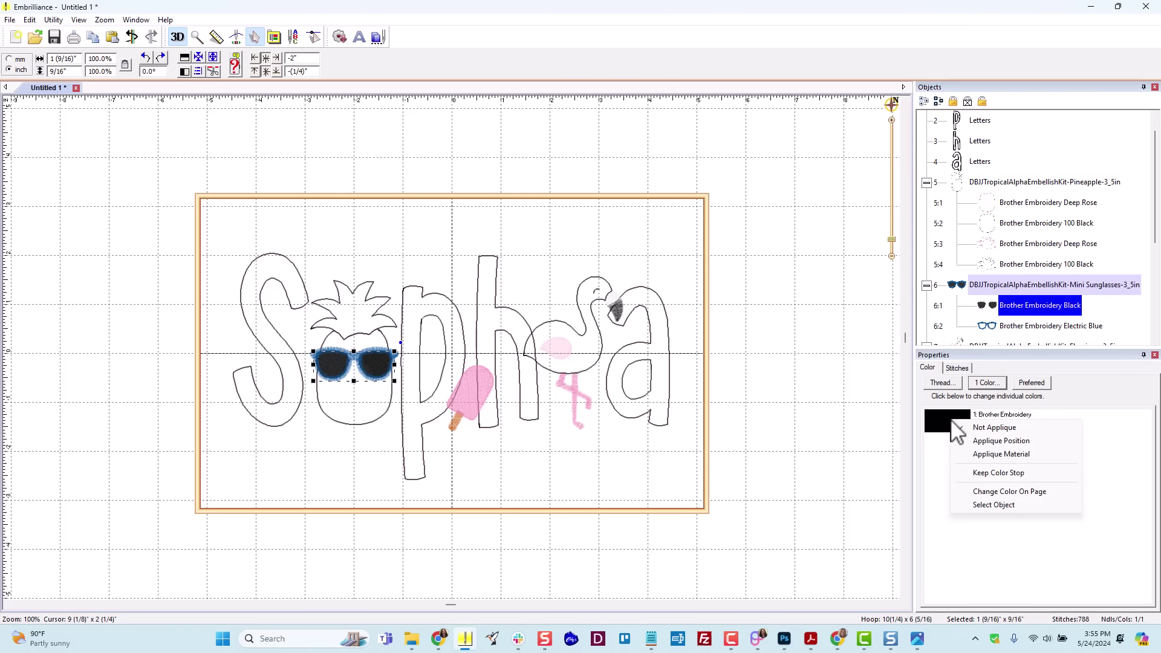
pyautogui.click(948, 426)
pyautogui.click(940, 426)
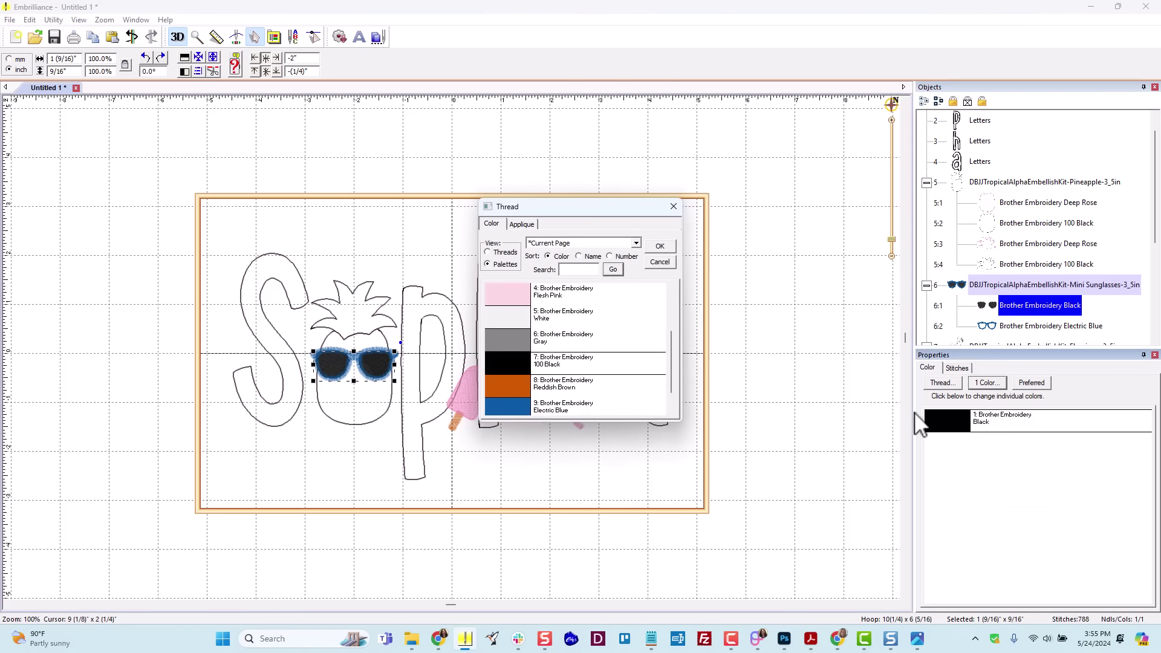
pyautogui.click(537, 343)
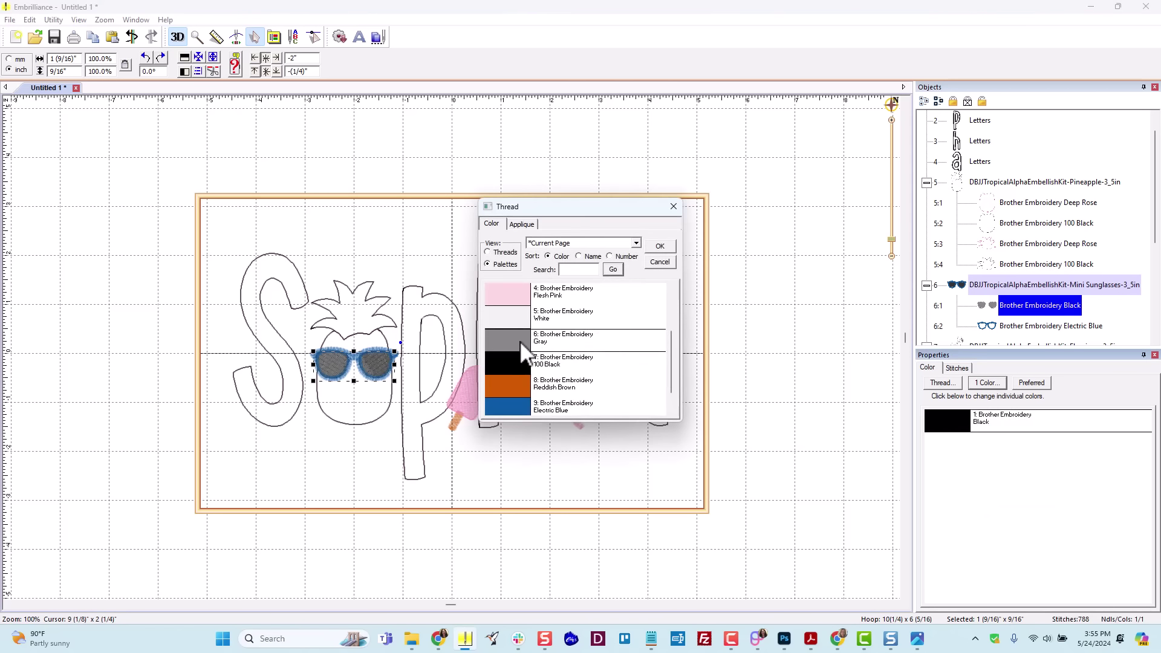
pyautogui.click(660, 248)
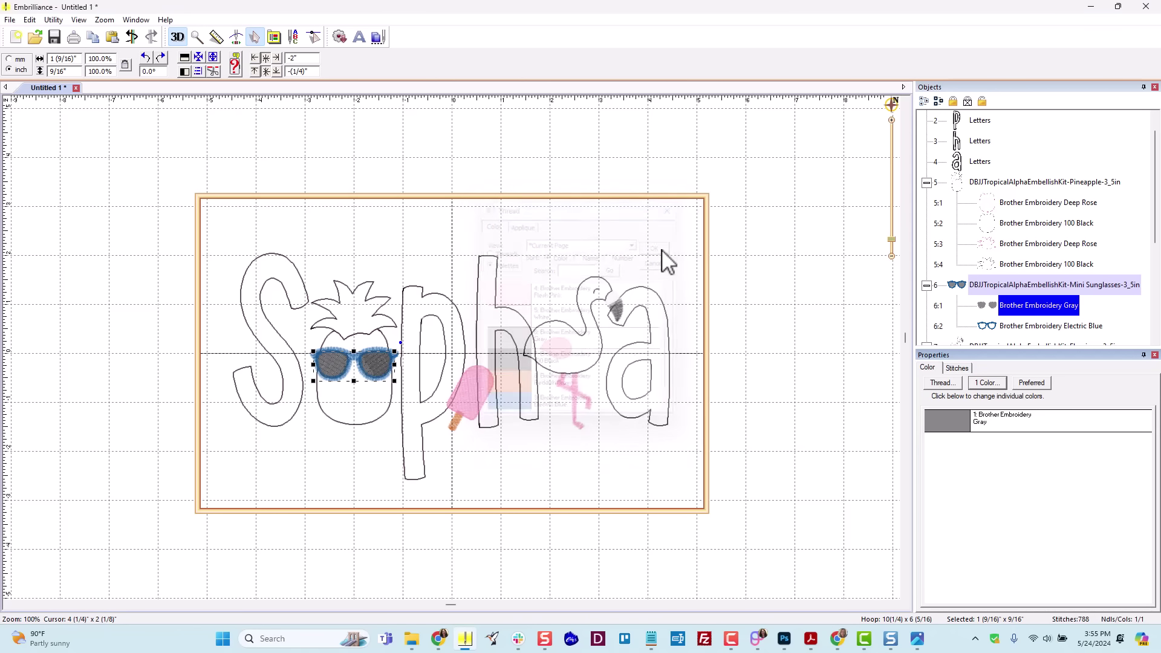
pyautogui.click(992, 265)
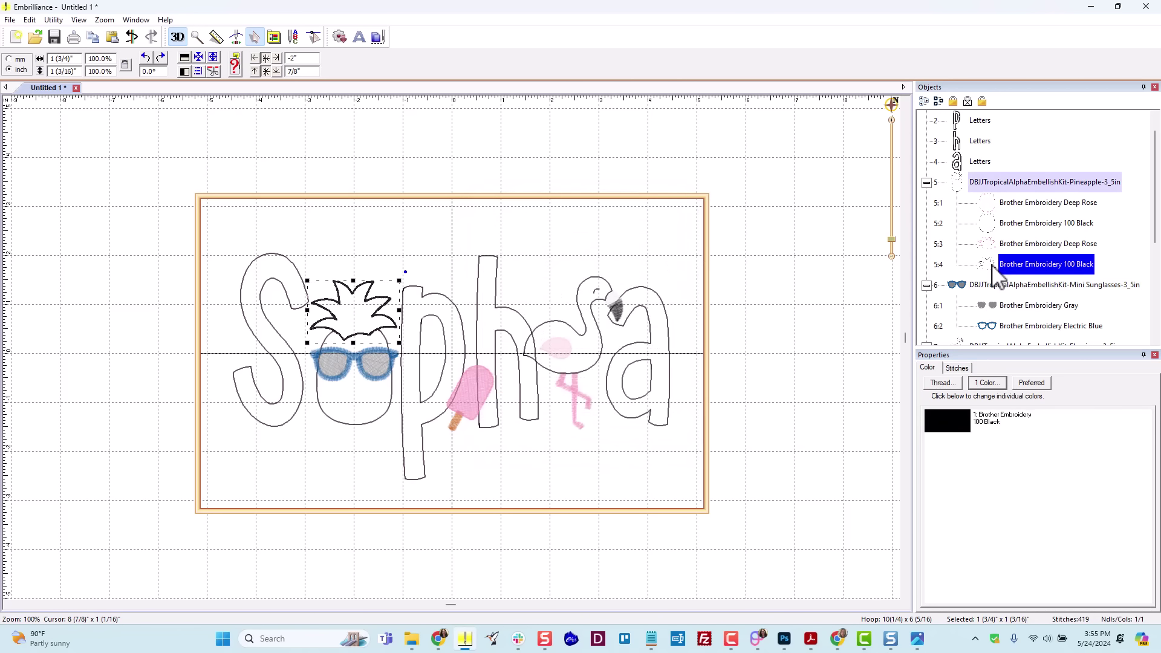
pyautogui.click(987, 307)
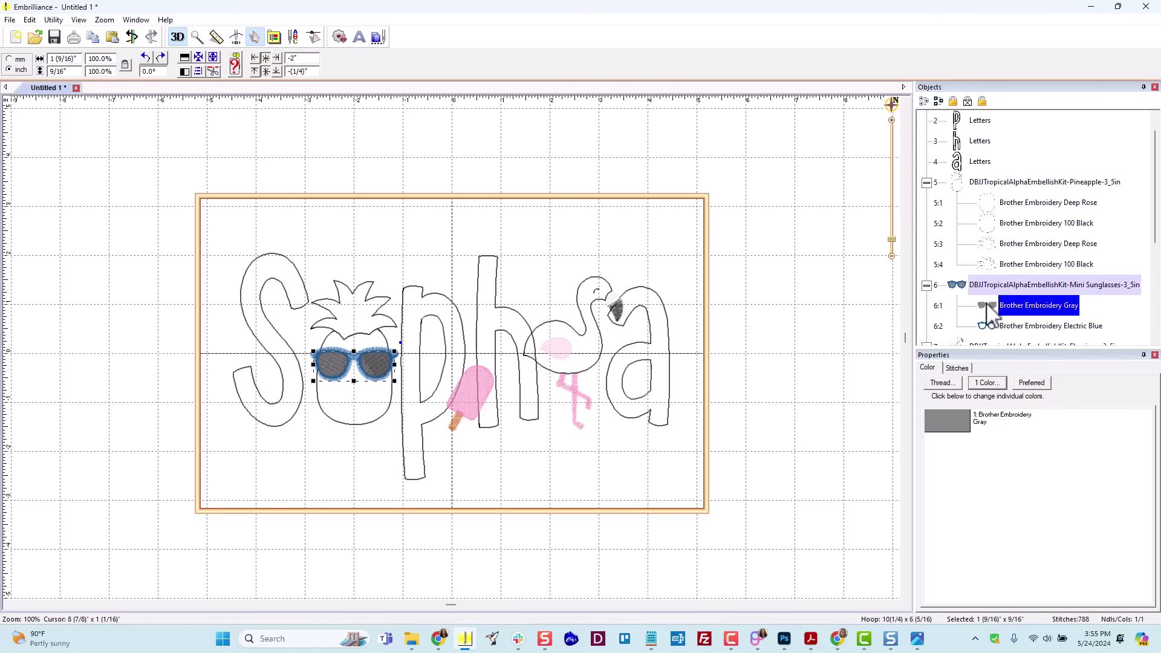
pyautogui.click(991, 327)
pyautogui.scroll(-2, 988, 330)
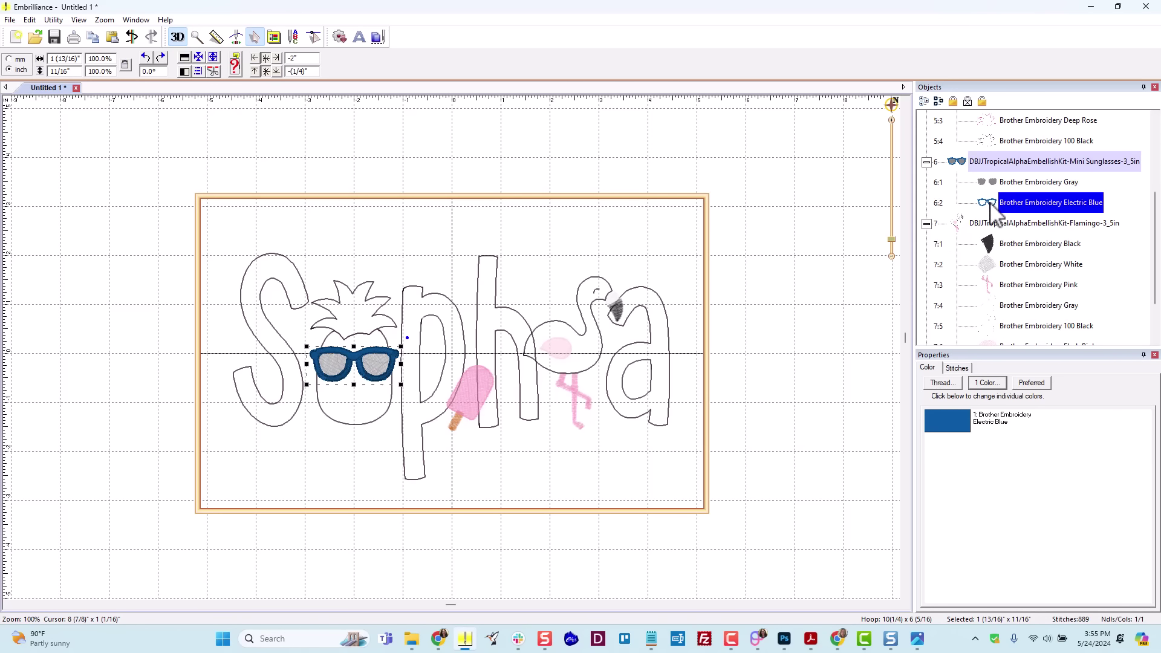
pyautogui.click(987, 242)
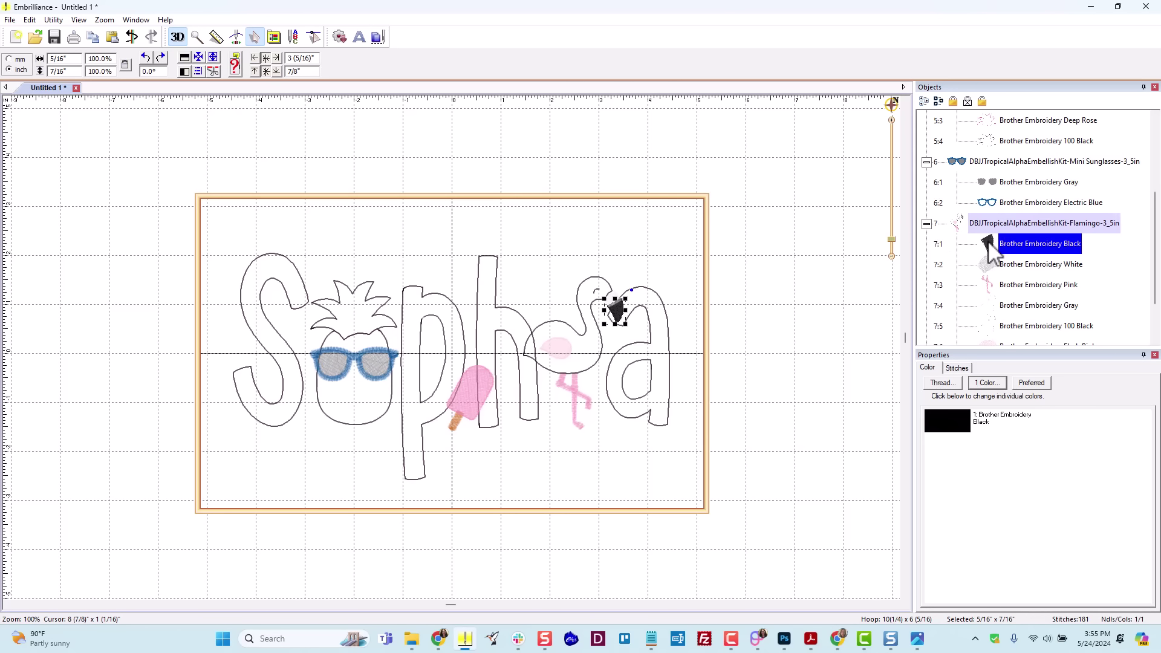
pyautogui.click(990, 274)
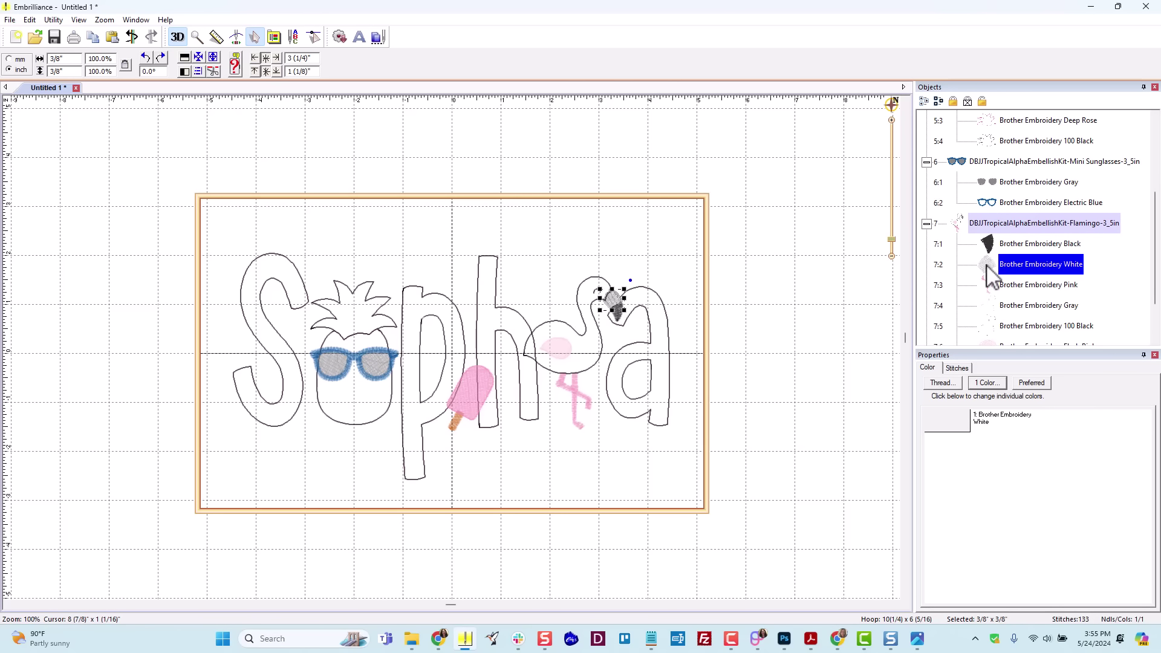
pyautogui.click(987, 290)
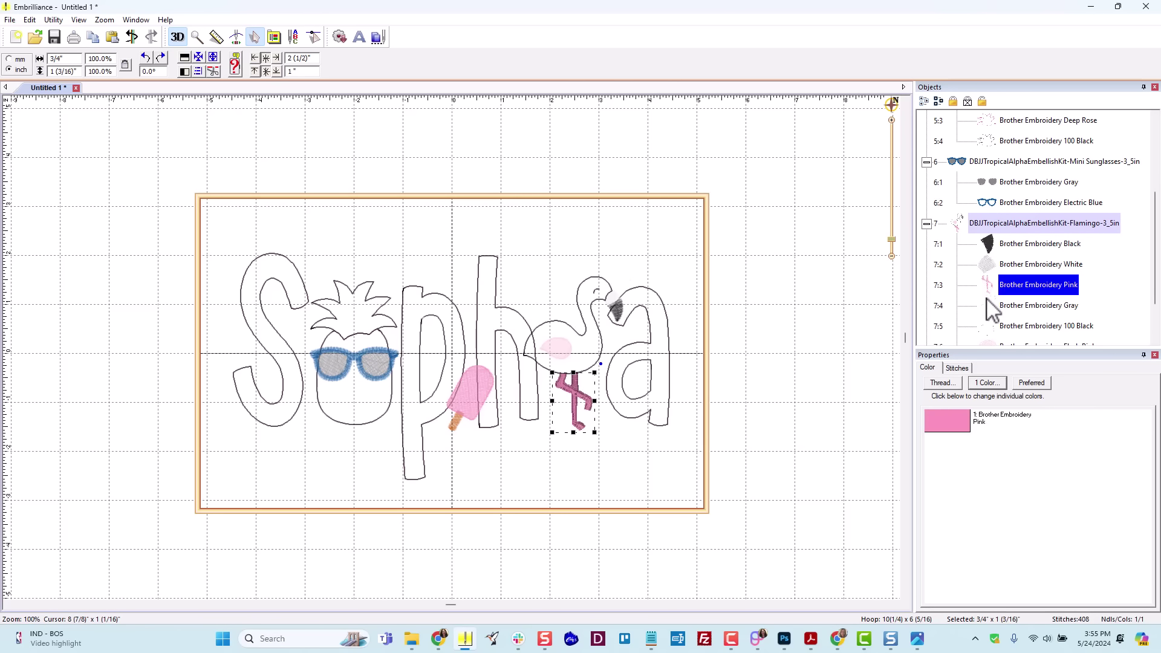
pyautogui.click(988, 302)
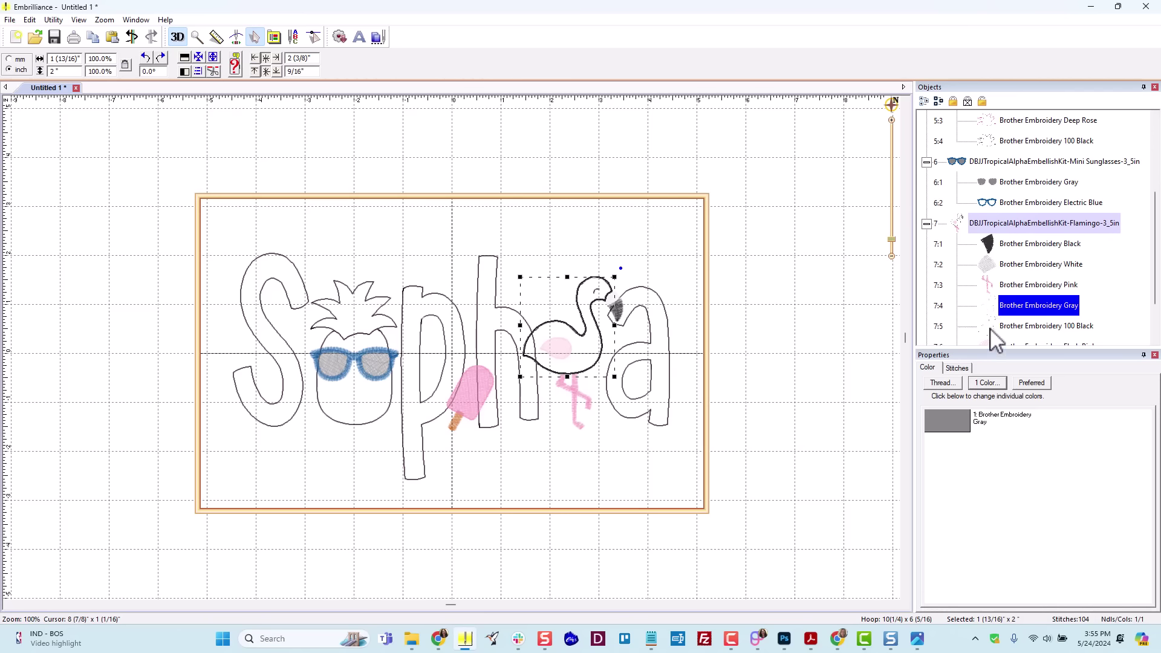
pyautogui.click(990, 326)
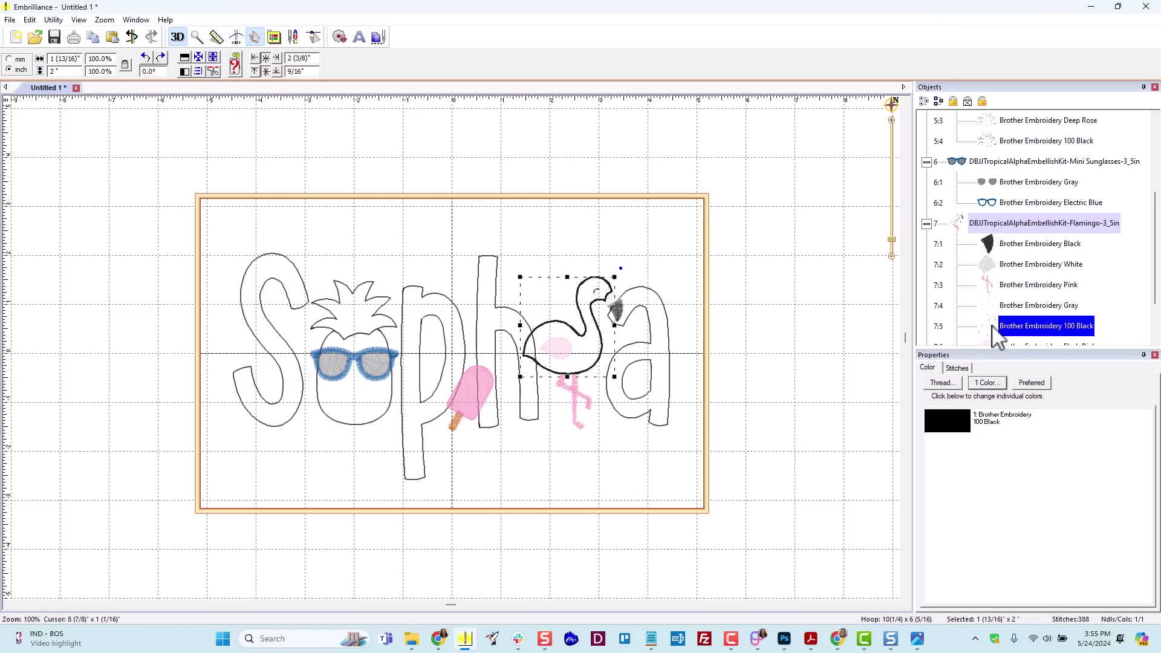
pyautogui.scroll(-1, 996, 338)
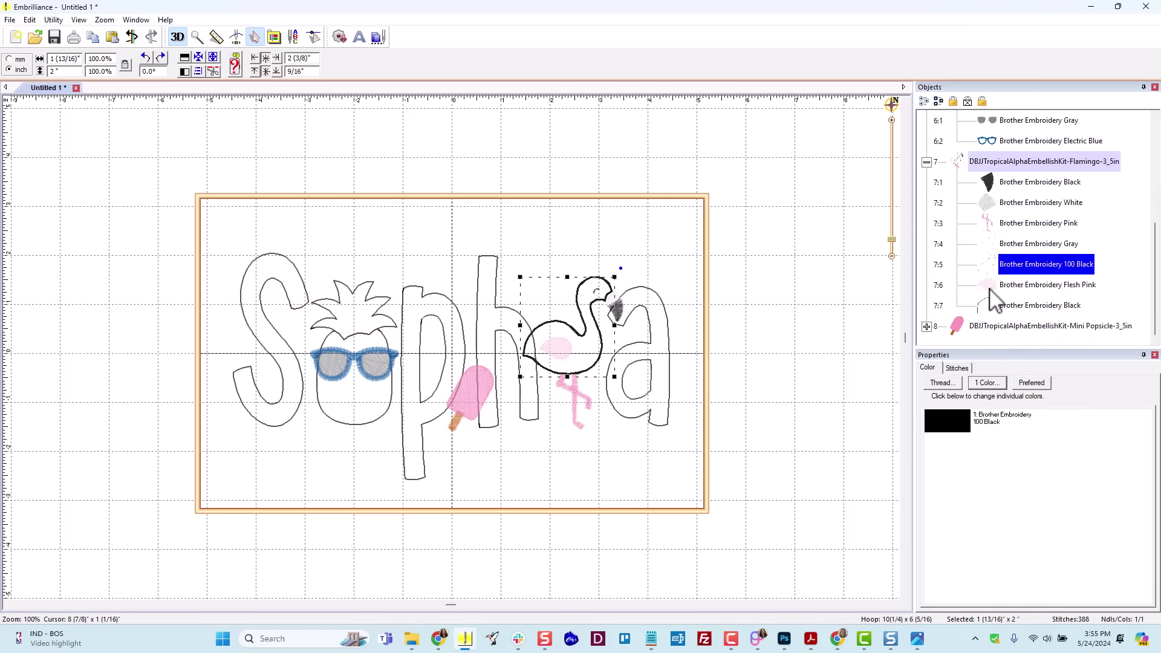
pyautogui.click(989, 288)
pyautogui.click(986, 307)
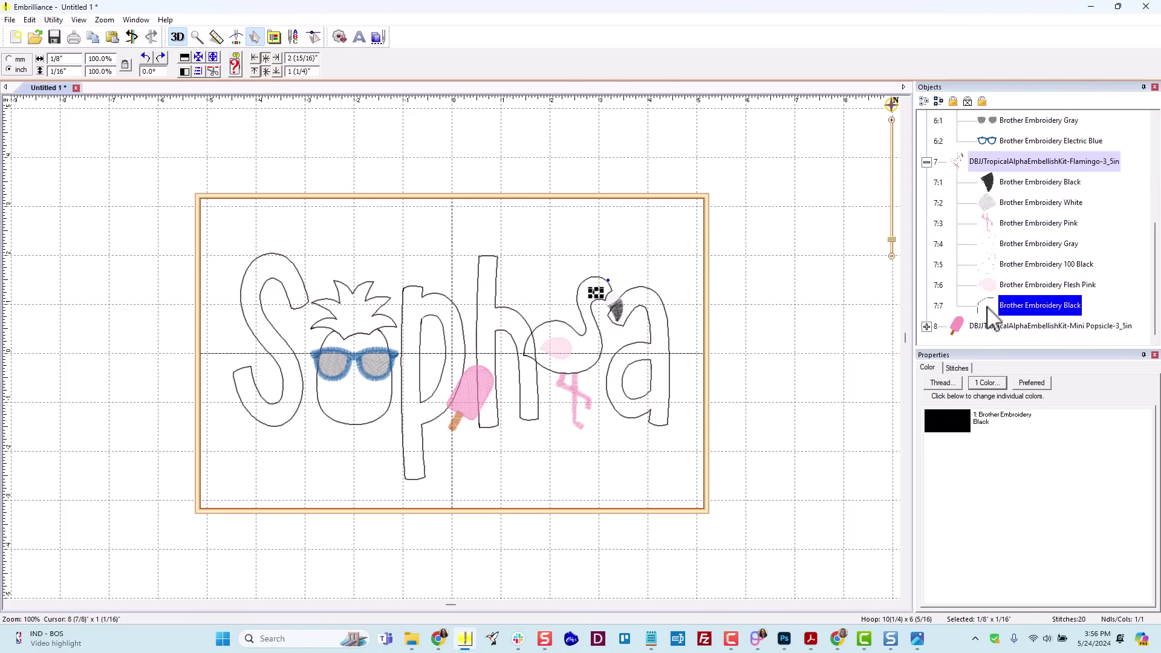
pyautogui.click(960, 326)
pyautogui.click(926, 326)
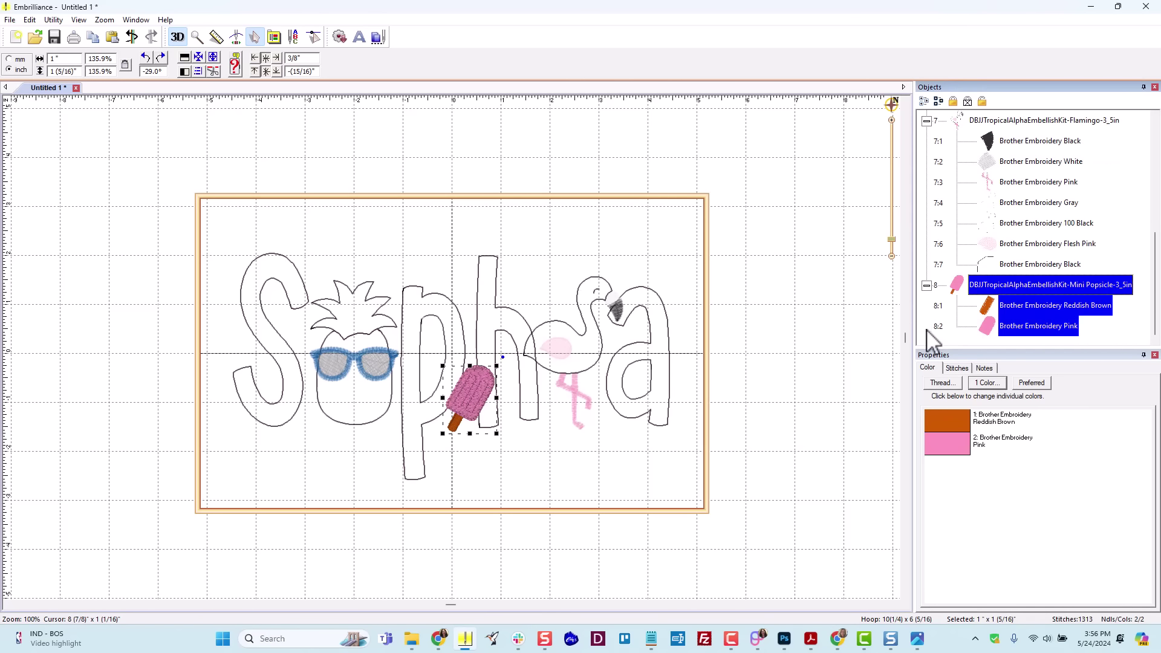
pyautogui.click(988, 327)
pyautogui.click(859, 332)
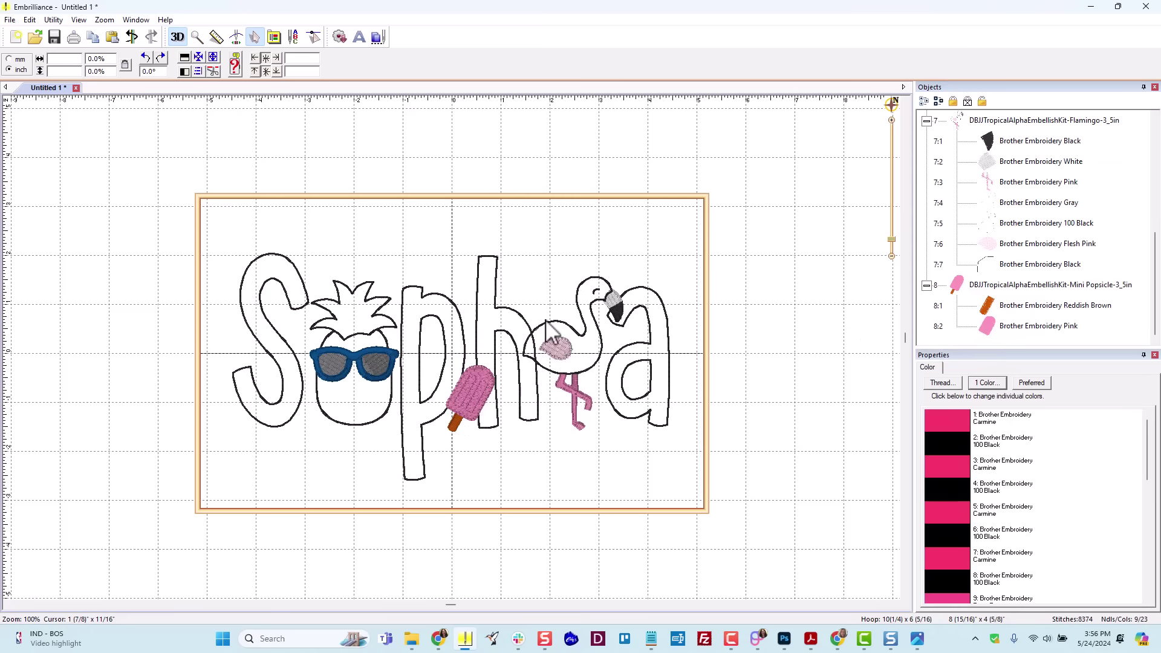
# - Collapse the expanded design groups, including Pineapple, in the Objects list and open the File menu
pyautogui.click(11, 20)
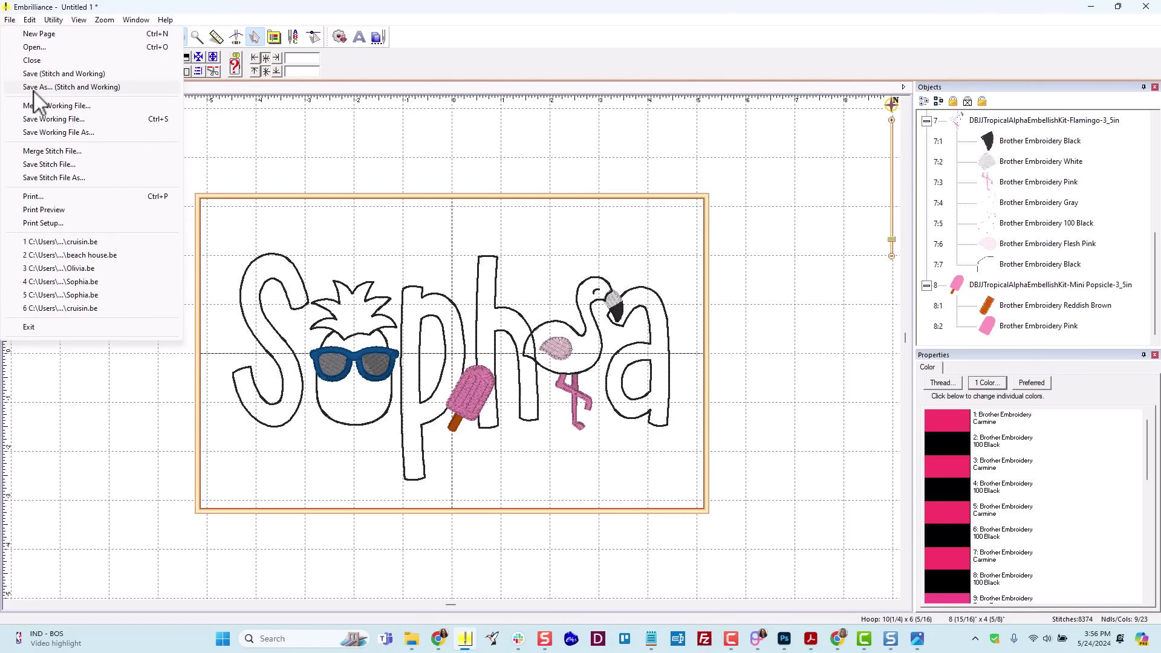
pyautogui.click(927, 284)
pyautogui.click(926, 168)
pyautogui.click(926, 252)
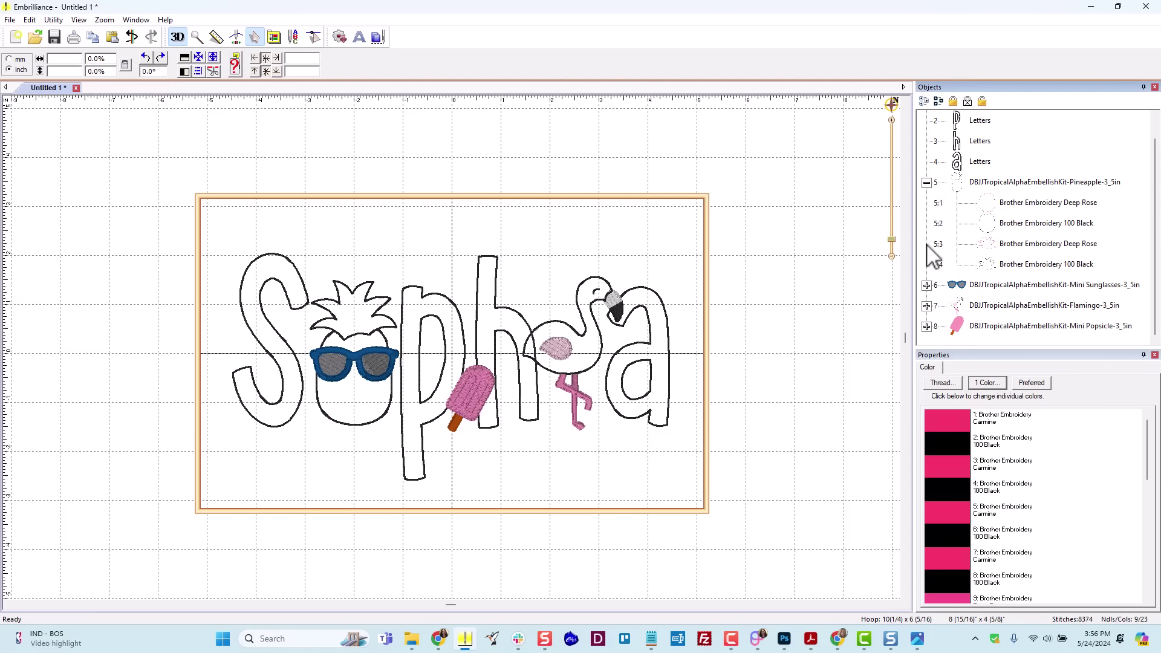
pyautogui.click(926, 182)
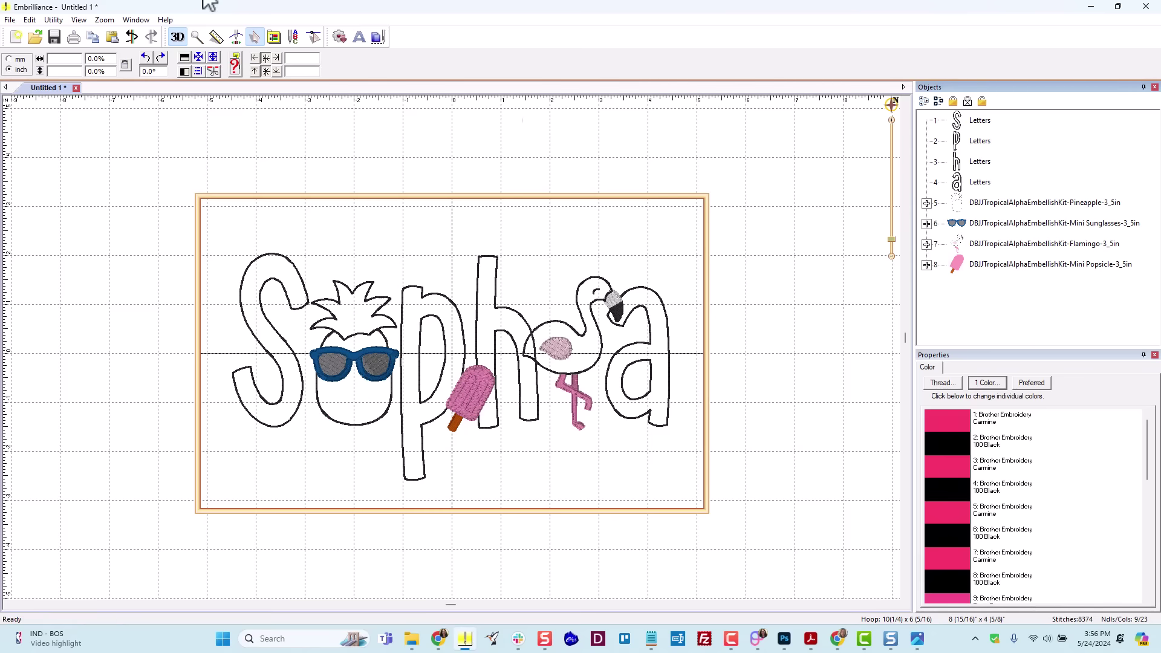
pyautogui.click(9, 19)
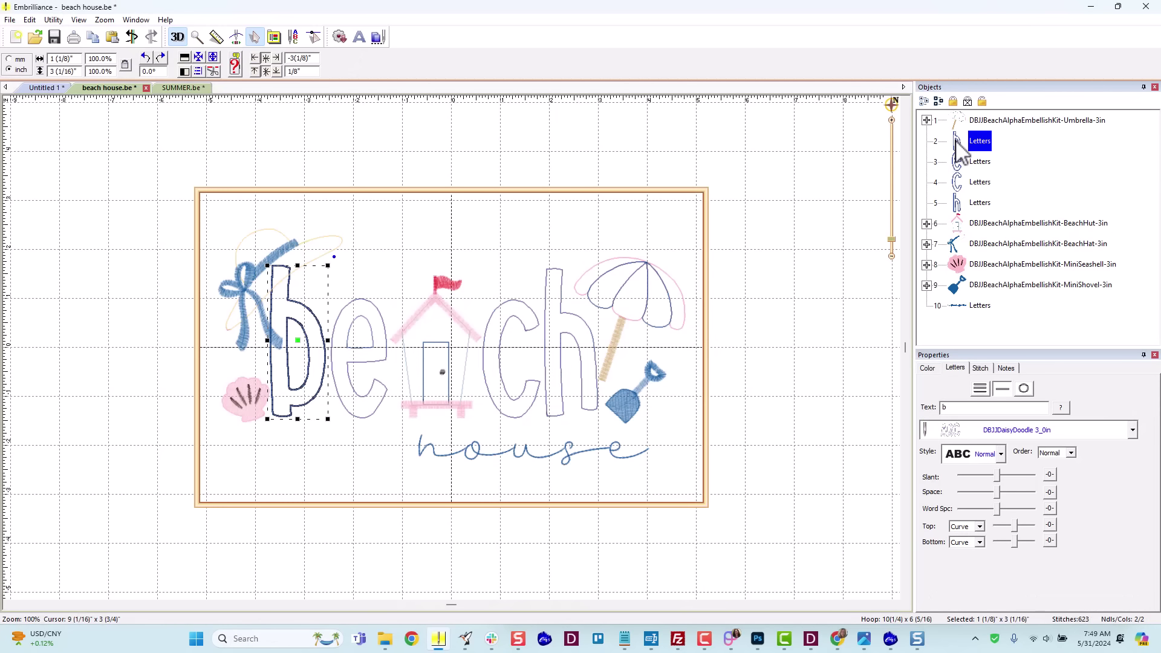
# - Select the beach letters e, c and h in sewing order, then deselect to view the full design
pyautogui.click(960, 163)
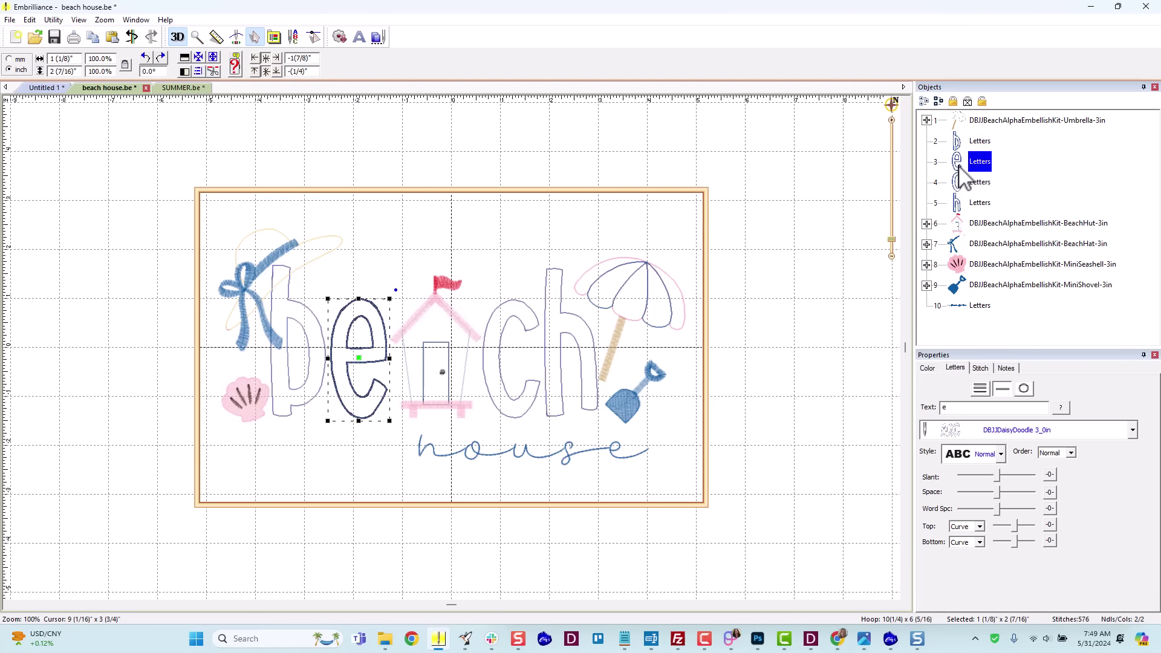
pyautogui.click(960, 182)
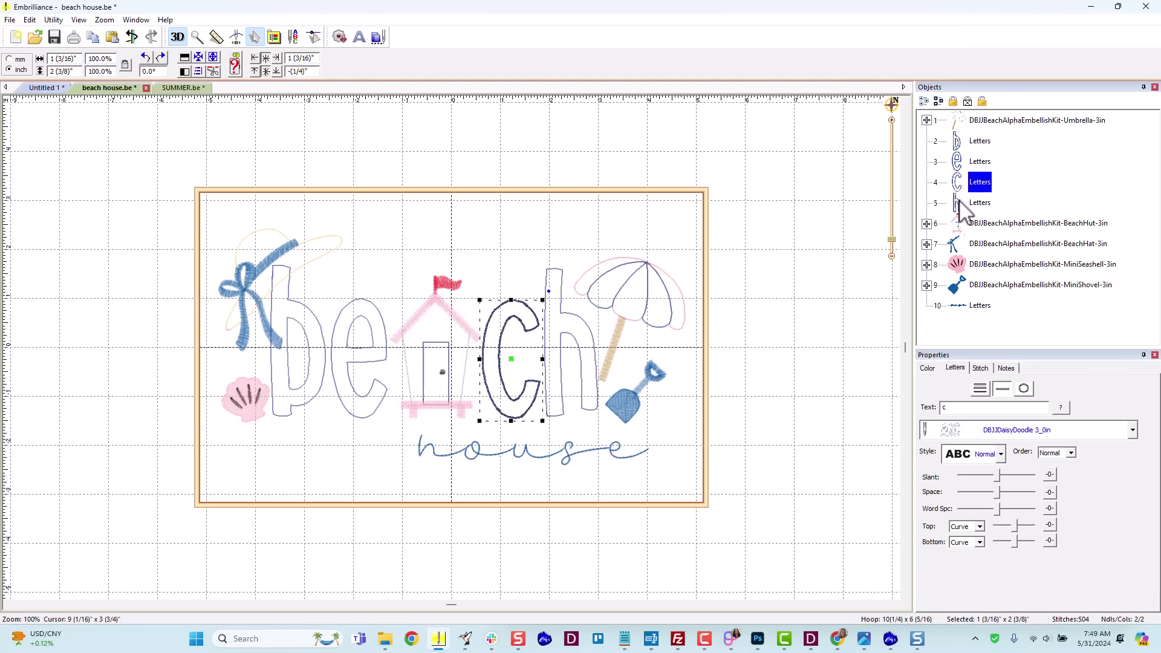
pyautogui.click(960, 203)
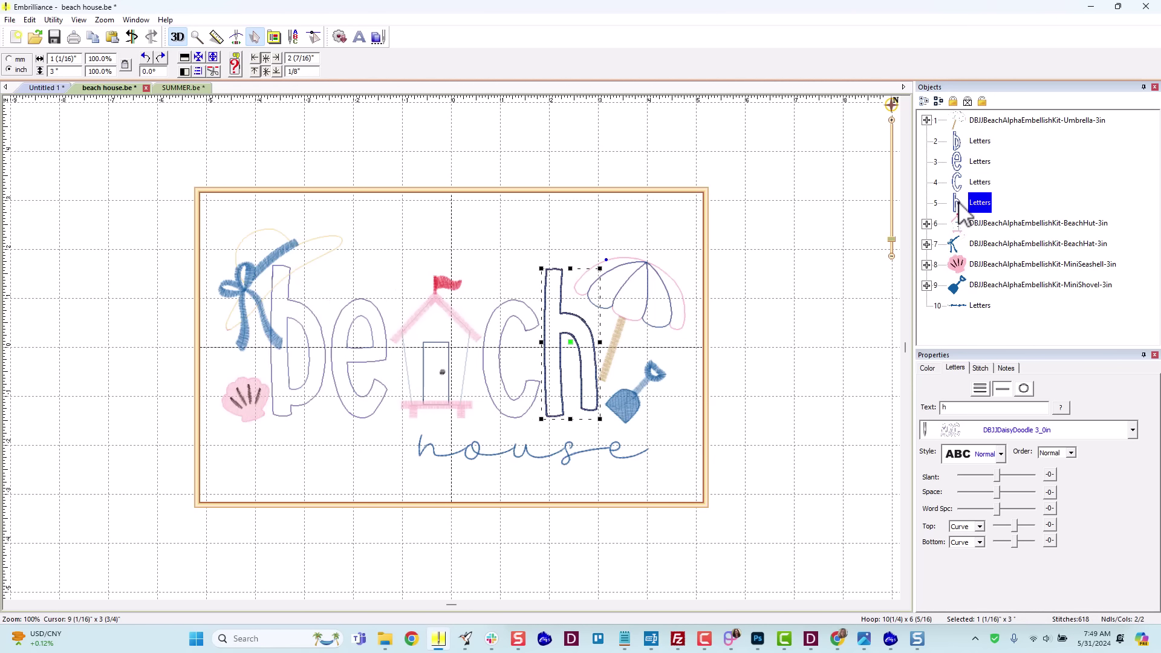
pyautogui.click(734, 215)
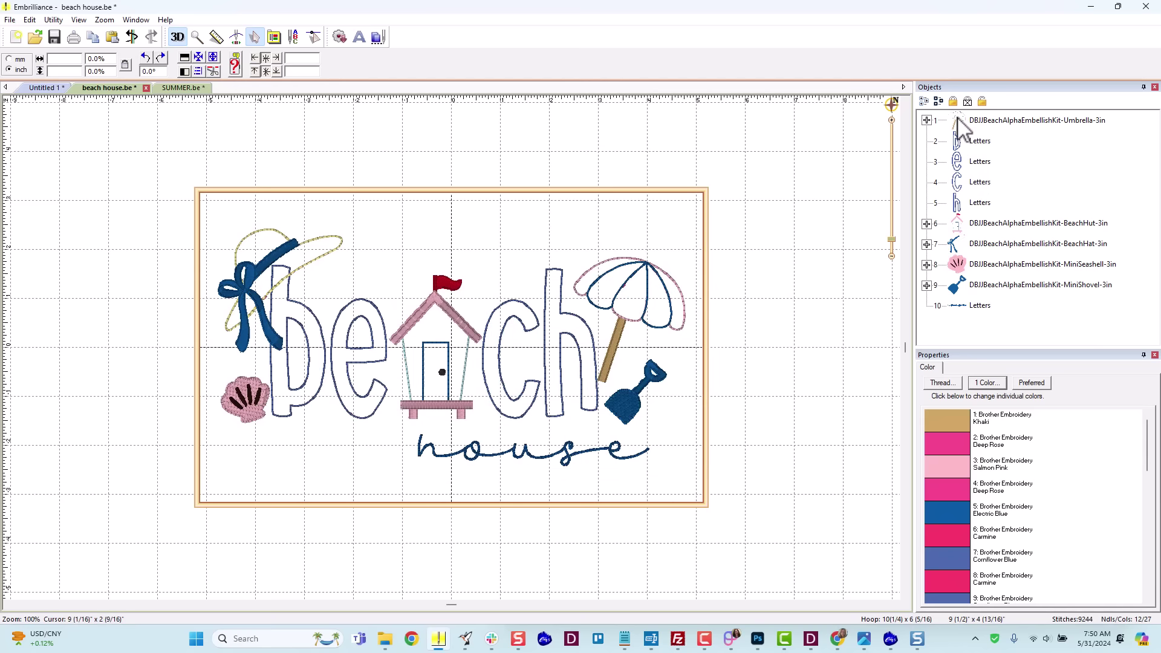
pyautogui.click(962, 128)
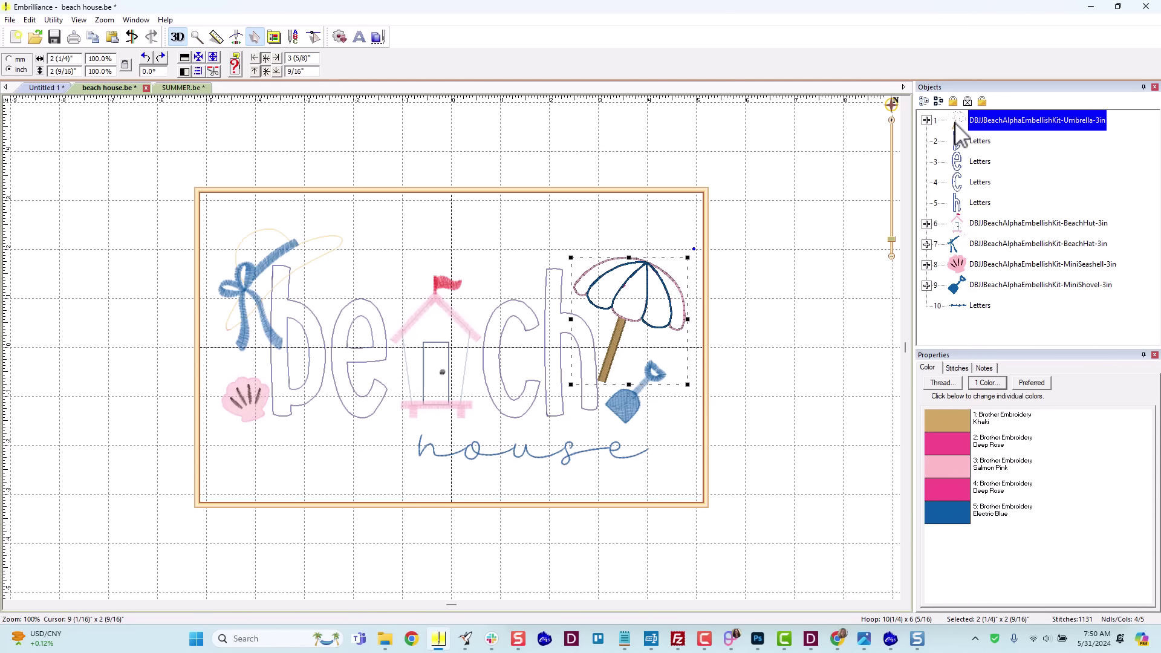
pyautogui.click(955, 145)
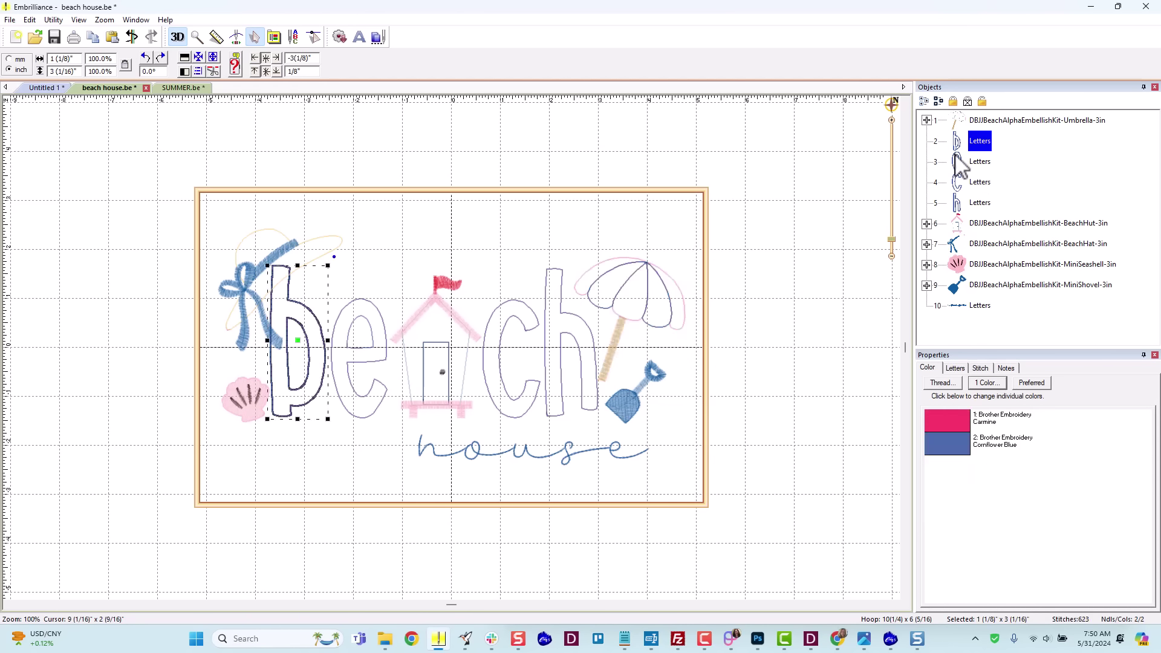
pyautogui.click(955, 164)
pyautogui.click(955, 184)
pyautogui.click(956, 206)
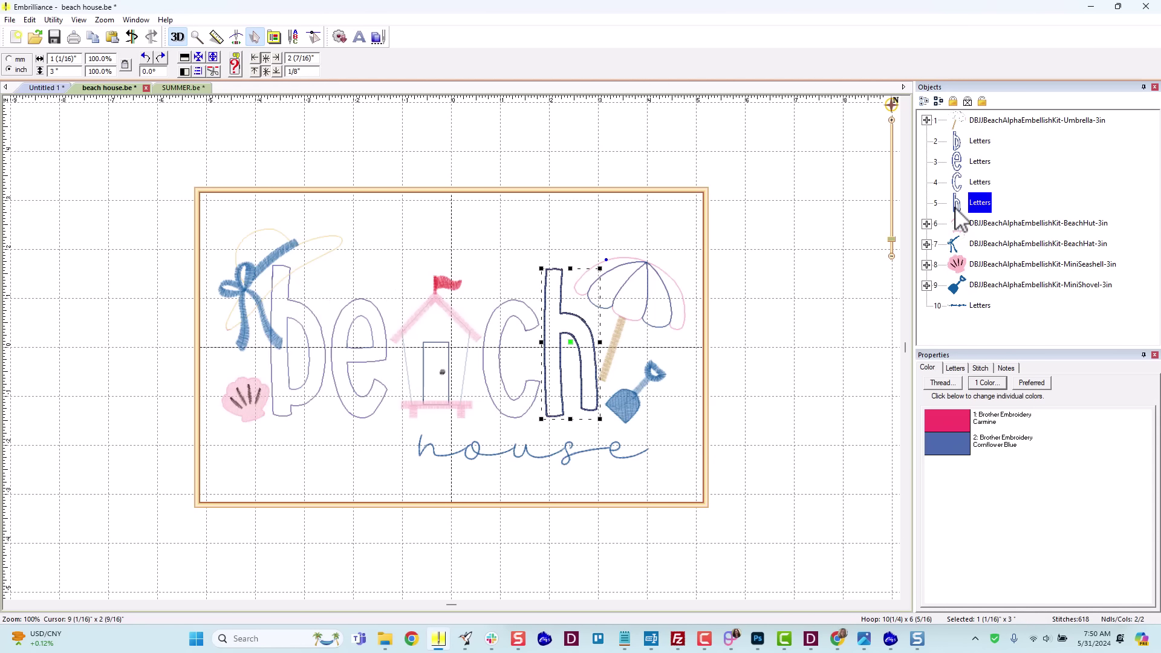
pyautogui.click(956, 225)
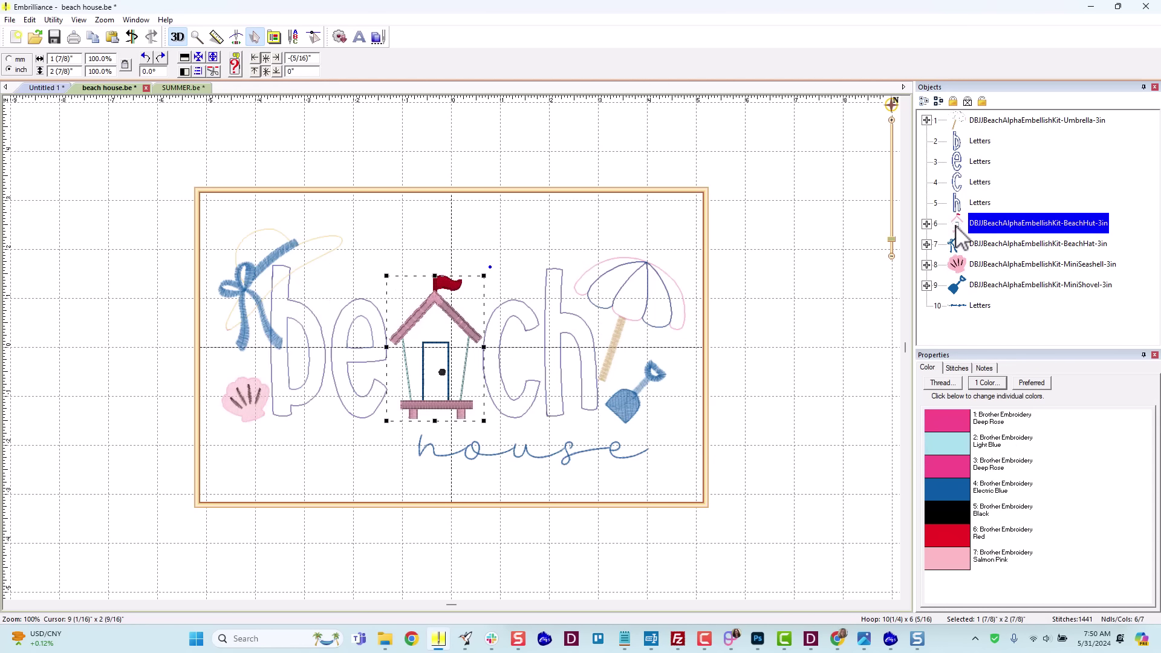
pyautogui.click(955, 245)
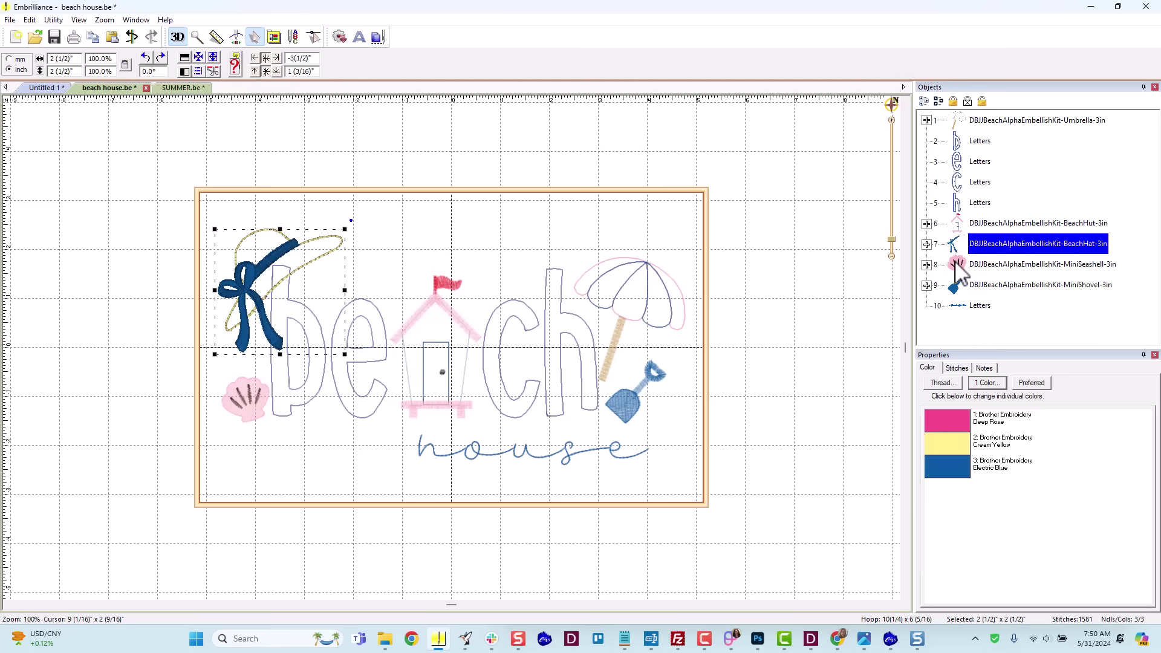
pyautogui.click(956, 266)
pyautogui.click(956, 285)
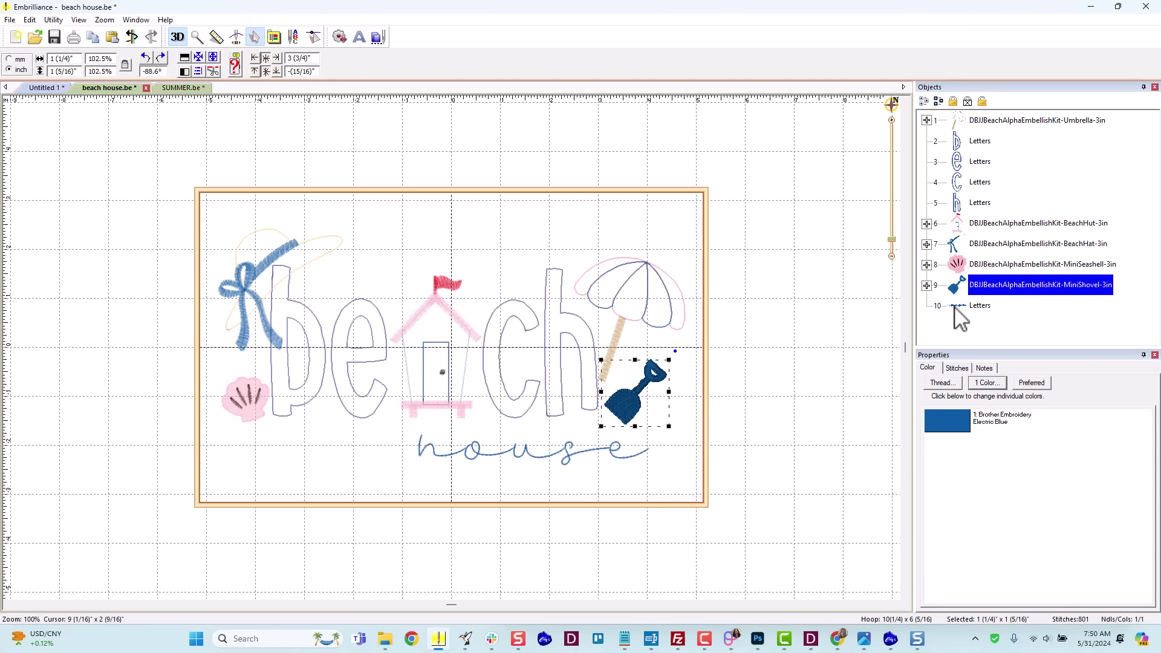
pyautogui.click(955, 307)
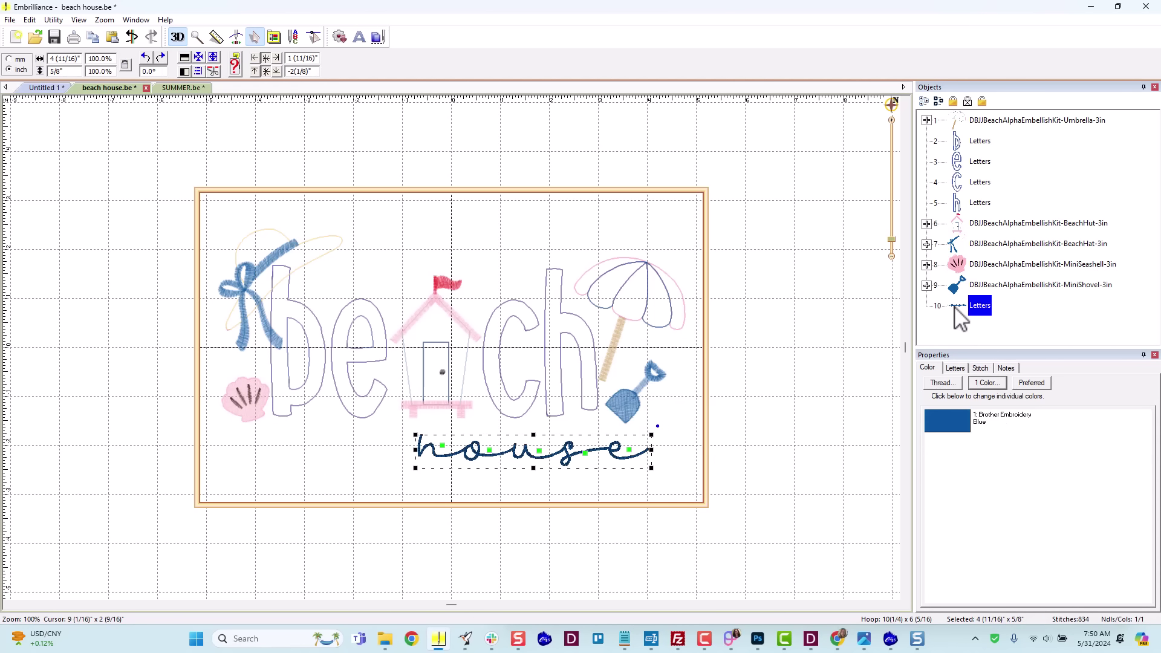
pyautogui.click(964, 369)
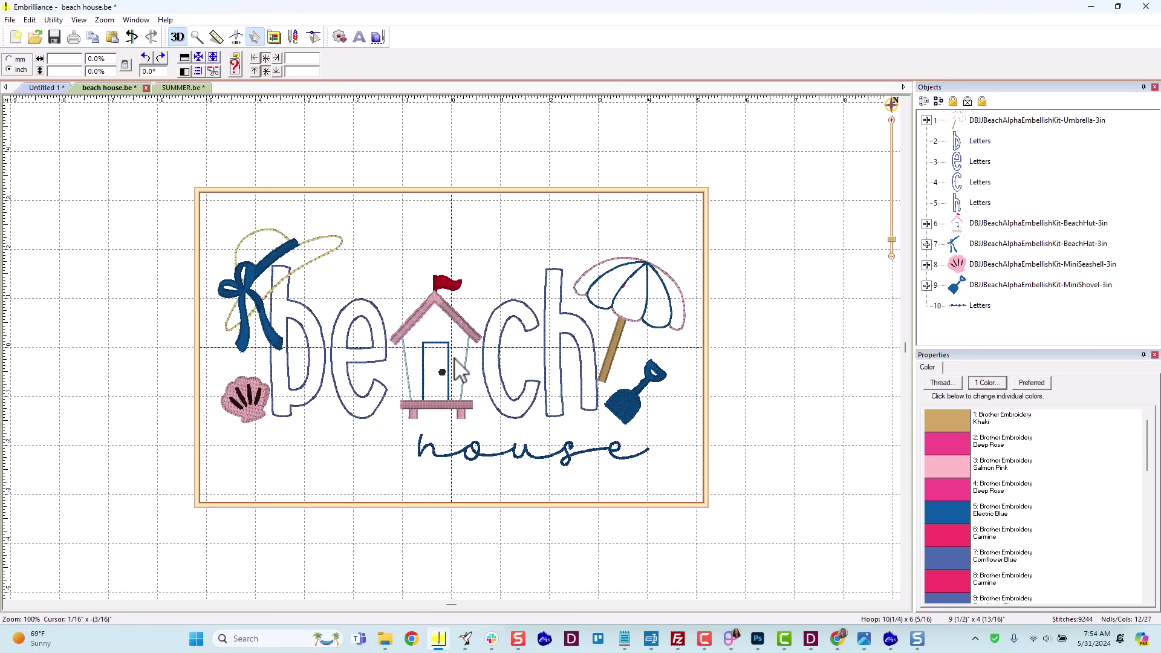
# - In the SUMMER design, select the top SUMMER lettering, watermelon and lemon in turn
pyautogui.click(187, 88)
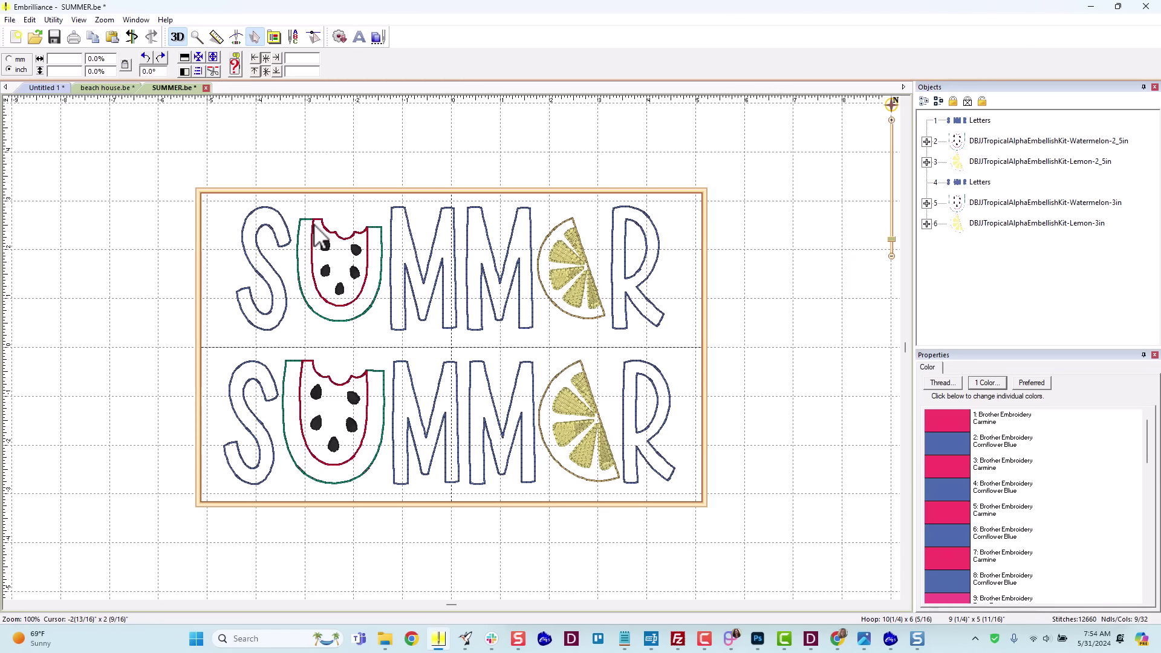
pyautogui.click(272, 212)
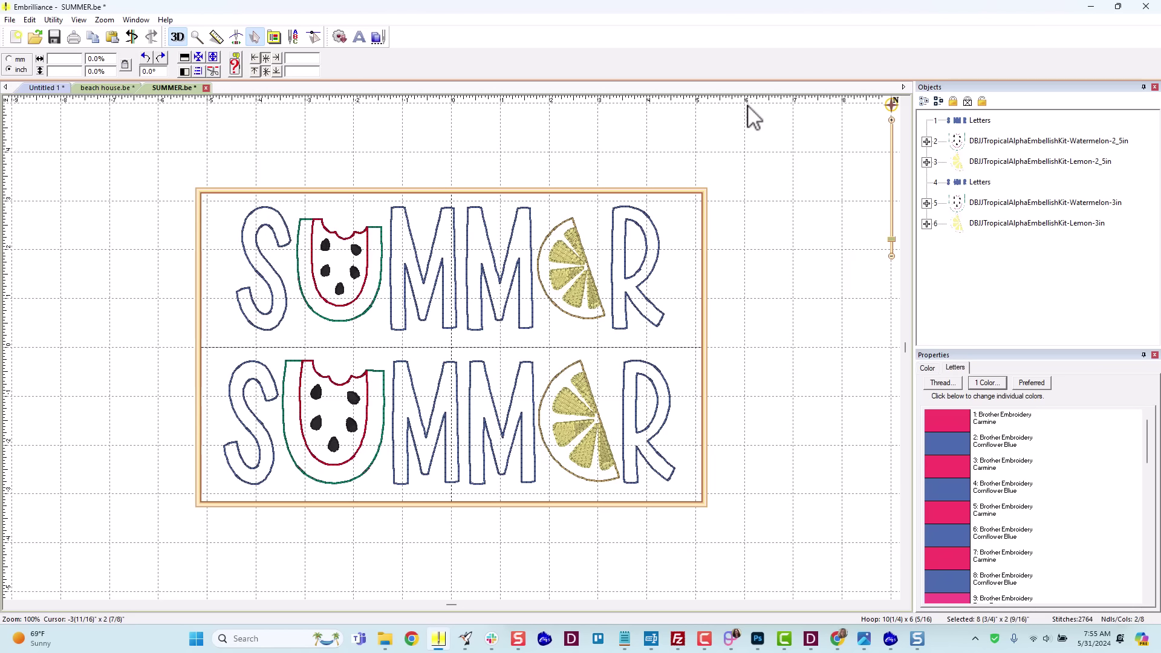
pyautogui.click(979, 119)
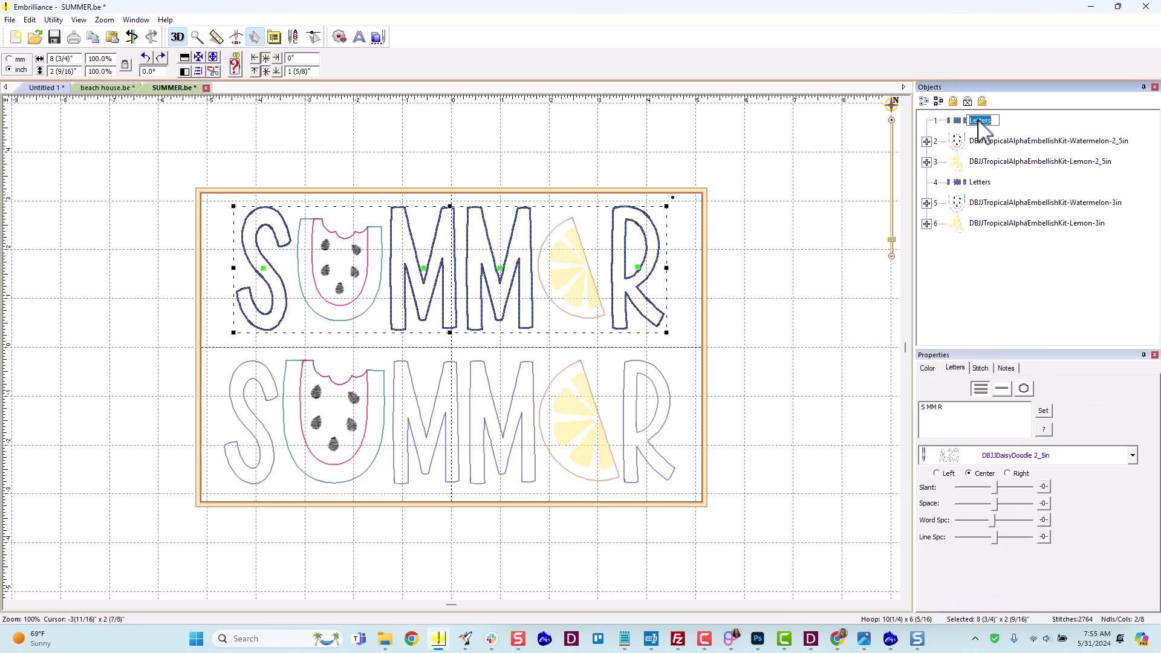
pyautogui.click(956, 144)
pyautogui.click(957, 162)
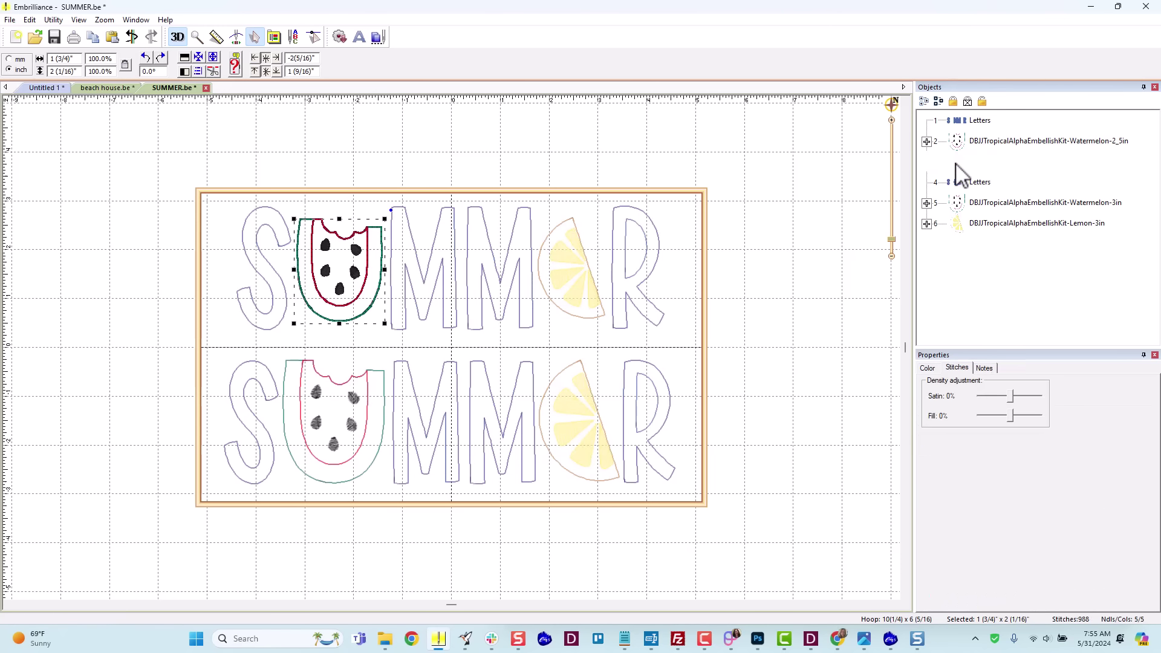
pyautogui.click(792, 229)
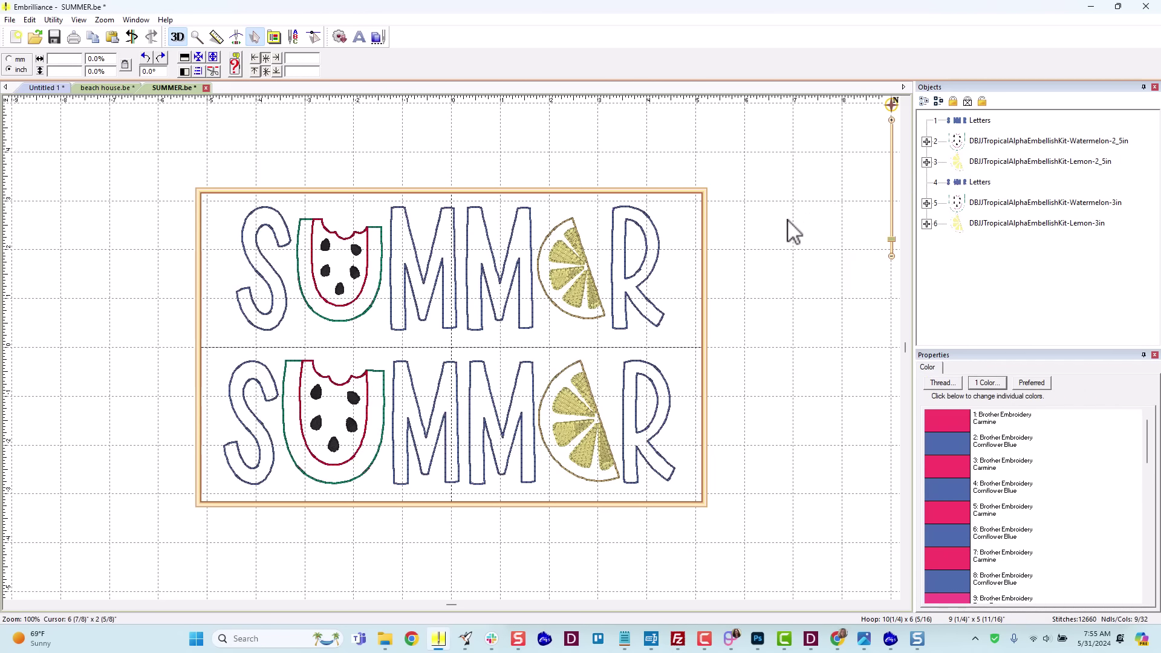
# - Select the bottom watermelon and lemon, then clear the selection
pyautogui.click(373, 406)
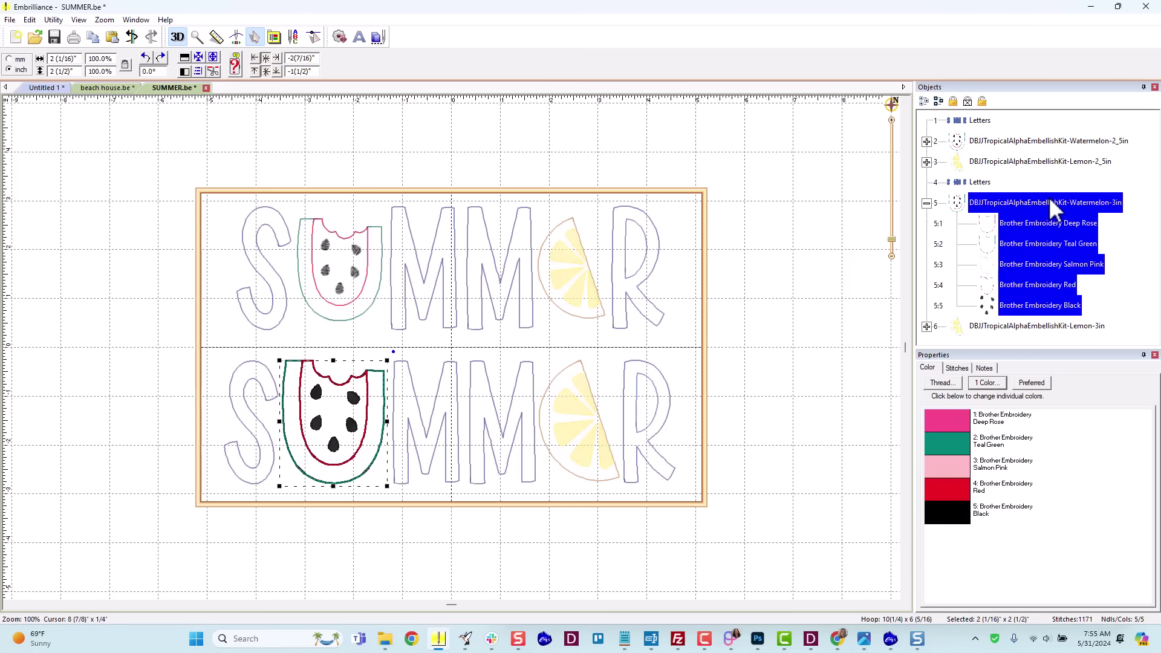
pyautogui.click(580, 372)
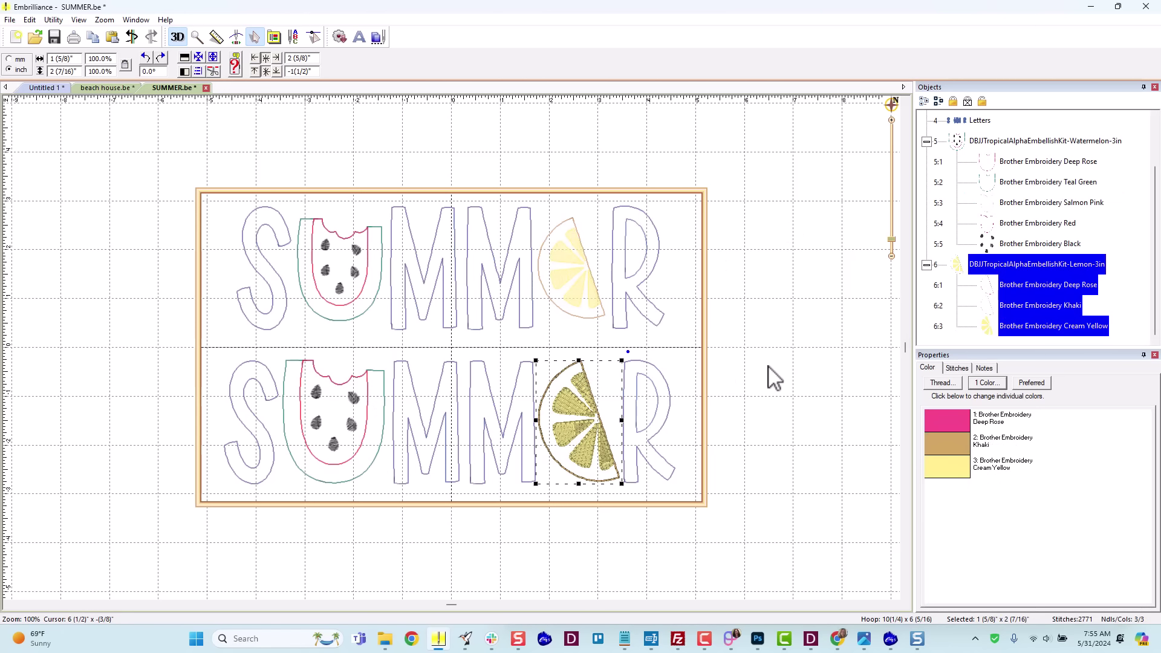
pyautogui.click(768, 367)
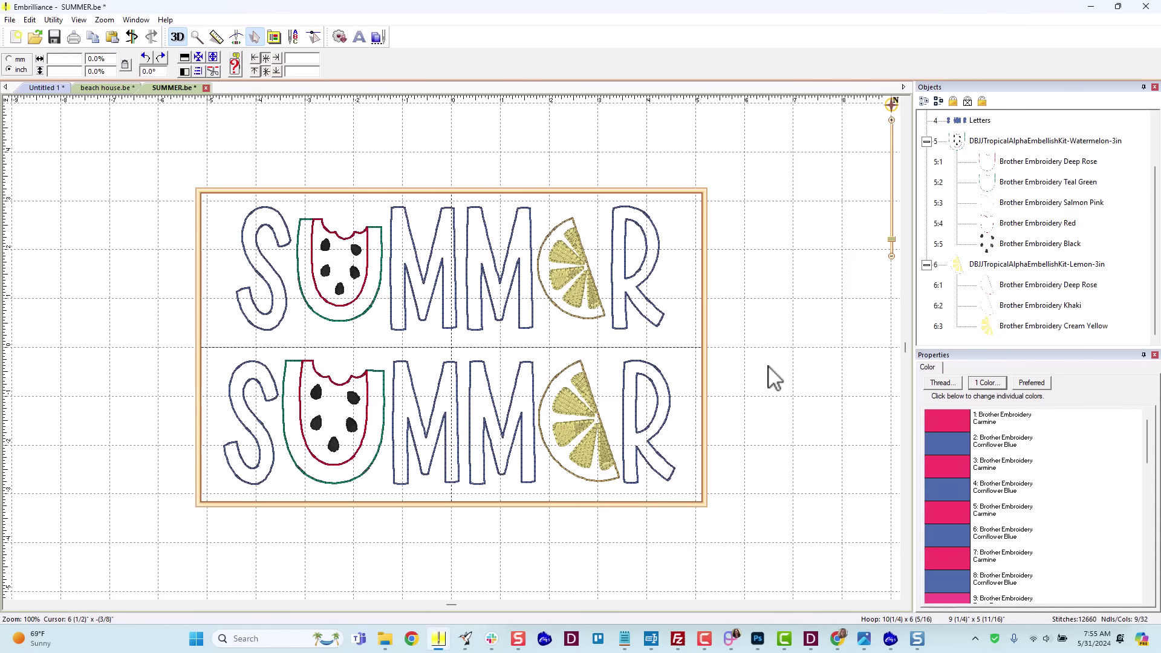